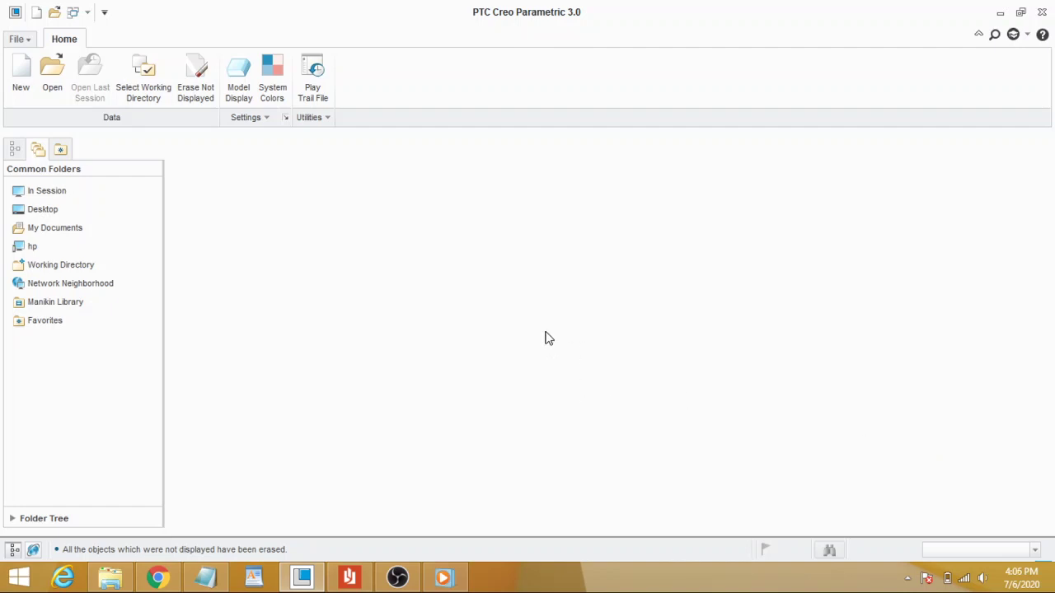
Step: Create a new solid part from the mmns_part_solid template instead of the default one, and display the datum planes
{"action": "left_click", "coordinate": [23, 76]}
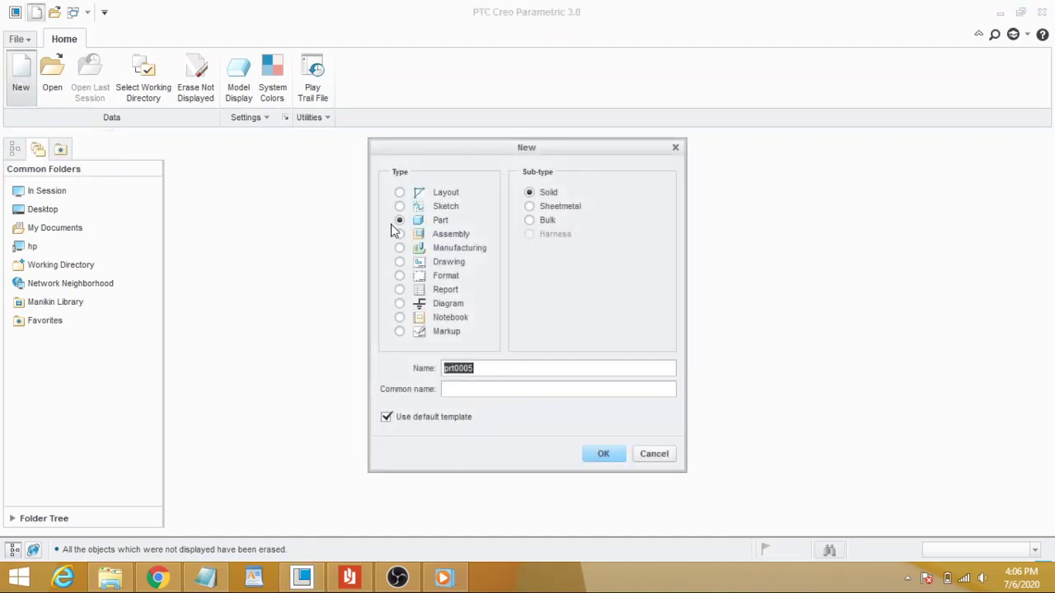
{"action": "left_click", "coordinate": [426, 418]}
{"action": "left_click", "coordinate": [601, 455]}
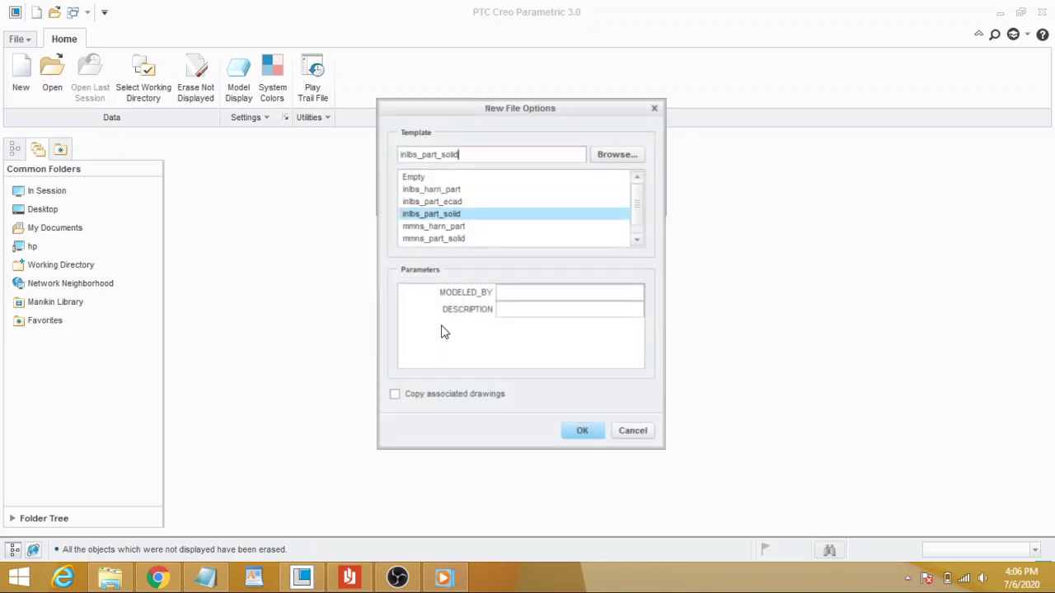
{"action": "double_click", "coordinate": [444, 239]}
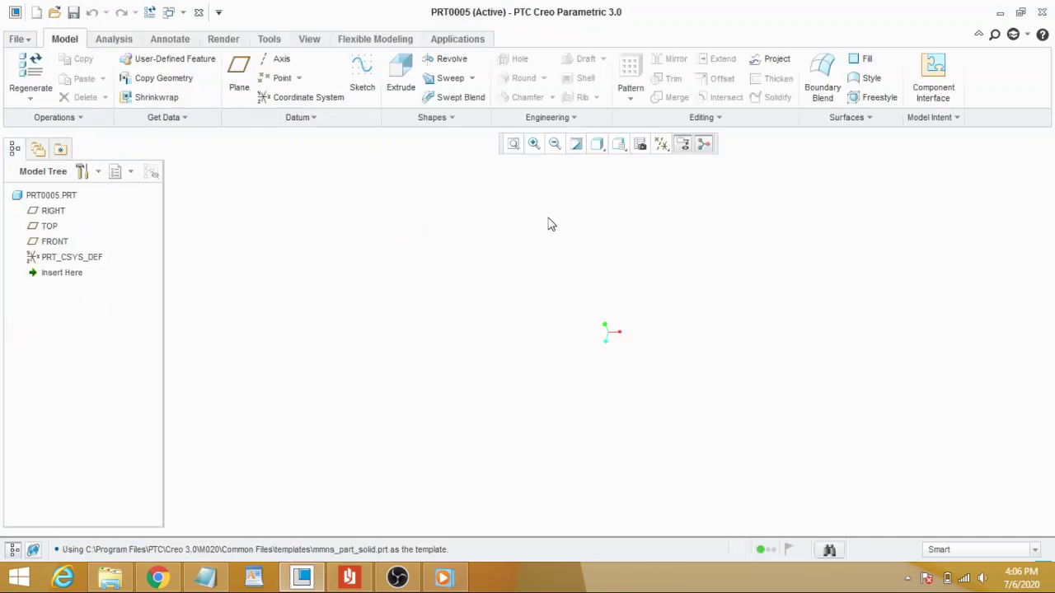
{"action": "left_click", "coordinate": [661, 145]}
{"action": "left_click", "coordinate": [674, 164]}
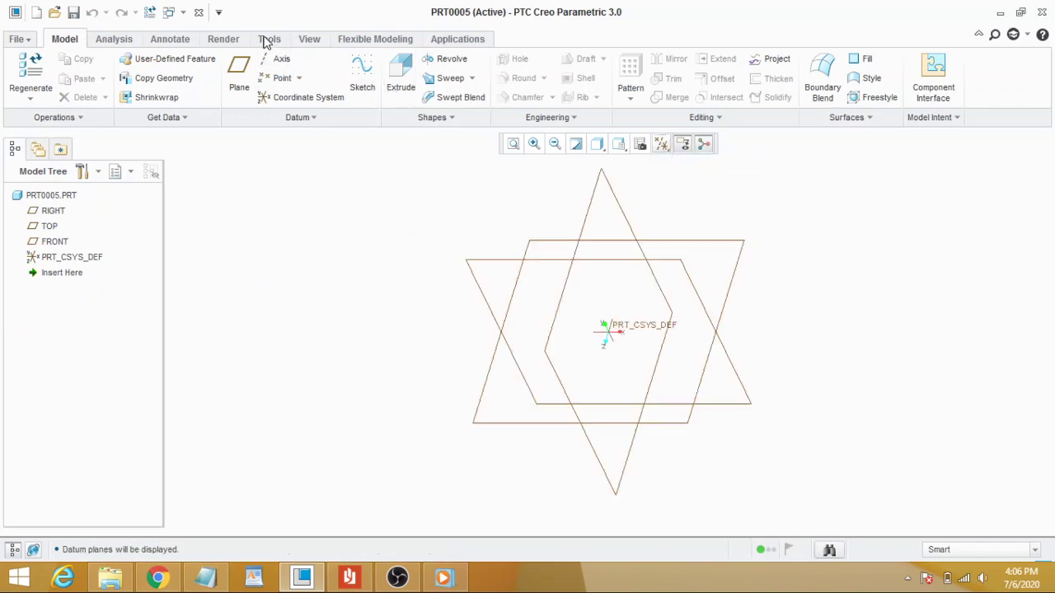
Step: Copy the spur gear relations from circular_pitch to tooth_thick out of the Notepad file into the part's relations
{"action": "left_click", "coordinate": [268, 39]}
{"action": "left_click", "coordinate": [462, 98]}
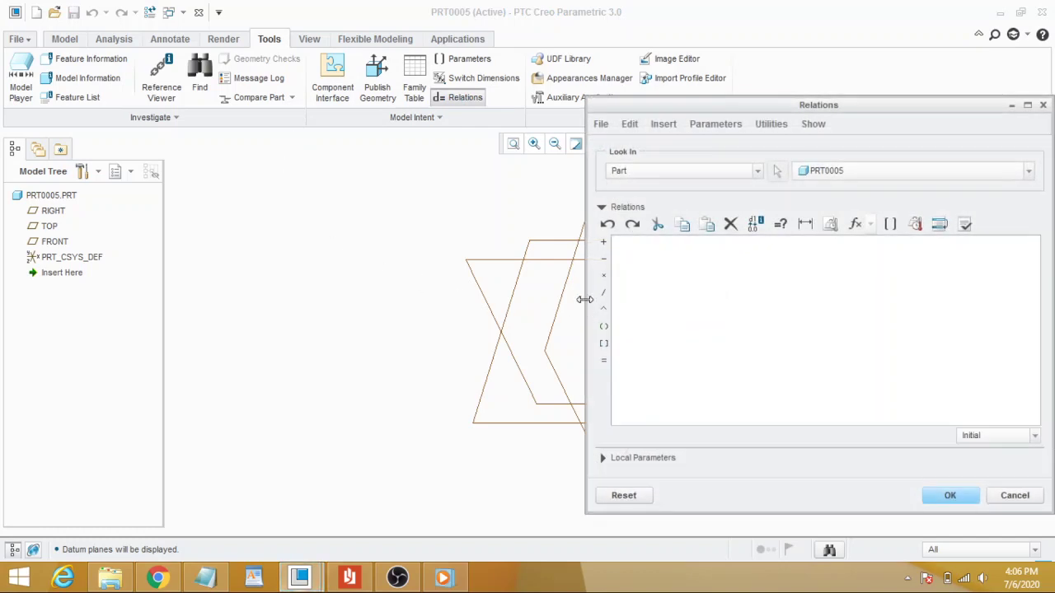
{"action": "left_click", "coordinate": [205, 577]}
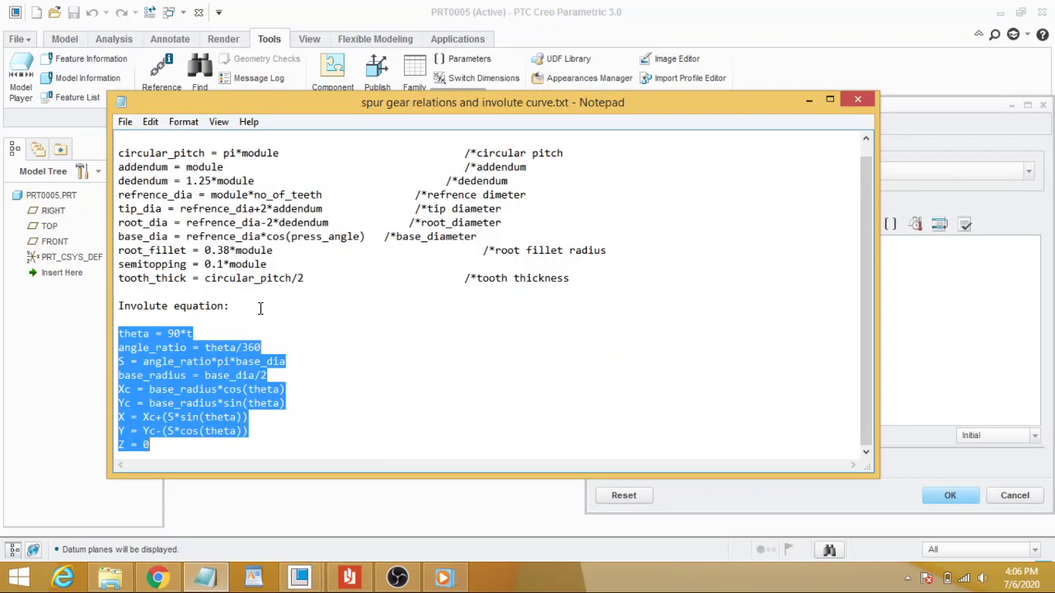
{"action": "left_click", "coordinate": [561, 279]}
{"action": "left_click_drag", "start_coordinate": [560, 278], "coordinate": [99, 153]}
{"action": "key", "text": "ctrl+c"}
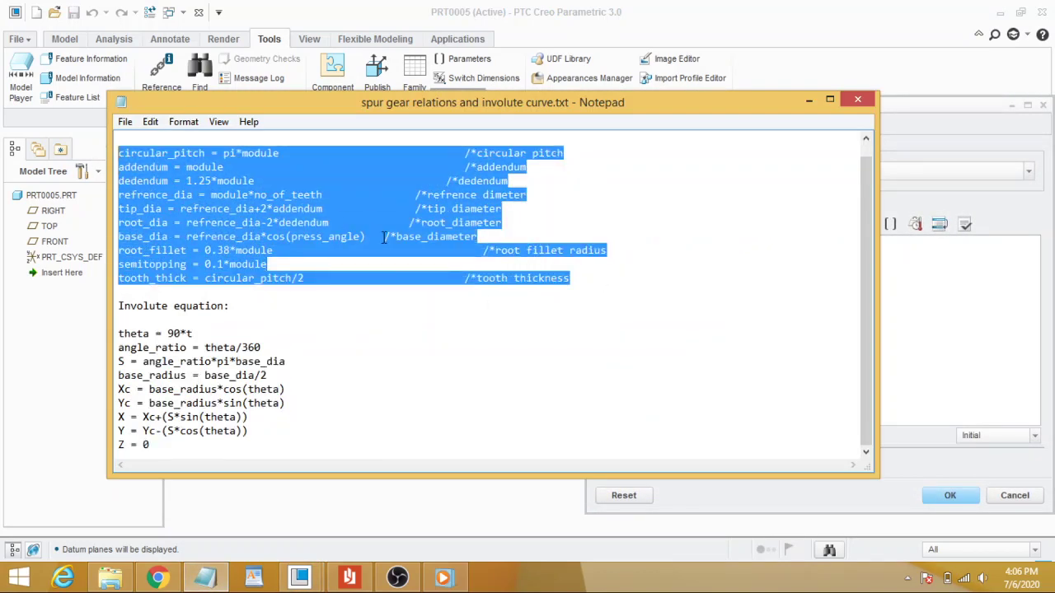
{"action": "left_click", "coordinate": [205, 576]}
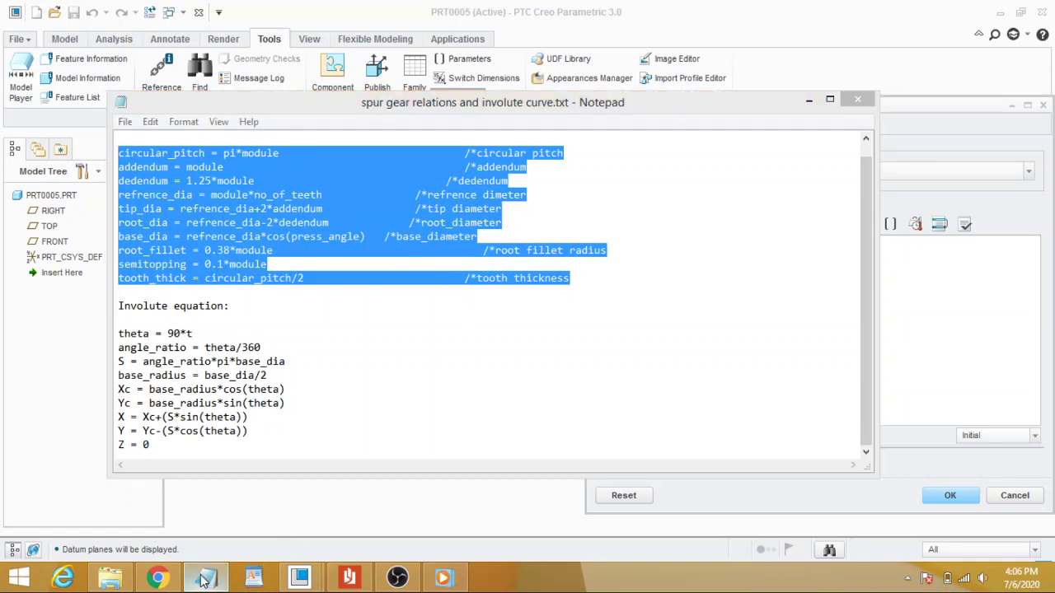
{"action": "key", "text": "ctrl+v"}
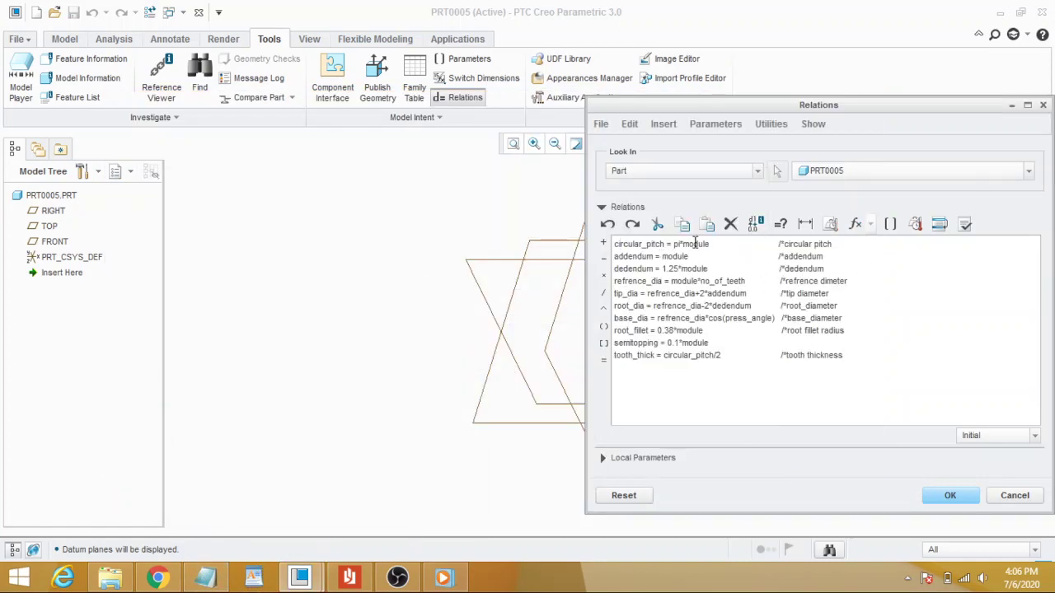
Step: Add module=7, press_angle=20, width=30 and outer_dia=165 above the circular_pitch relation and verify the relations
{"action": "key", "text": "Return"}
{"action": "key", "text": "Up"}
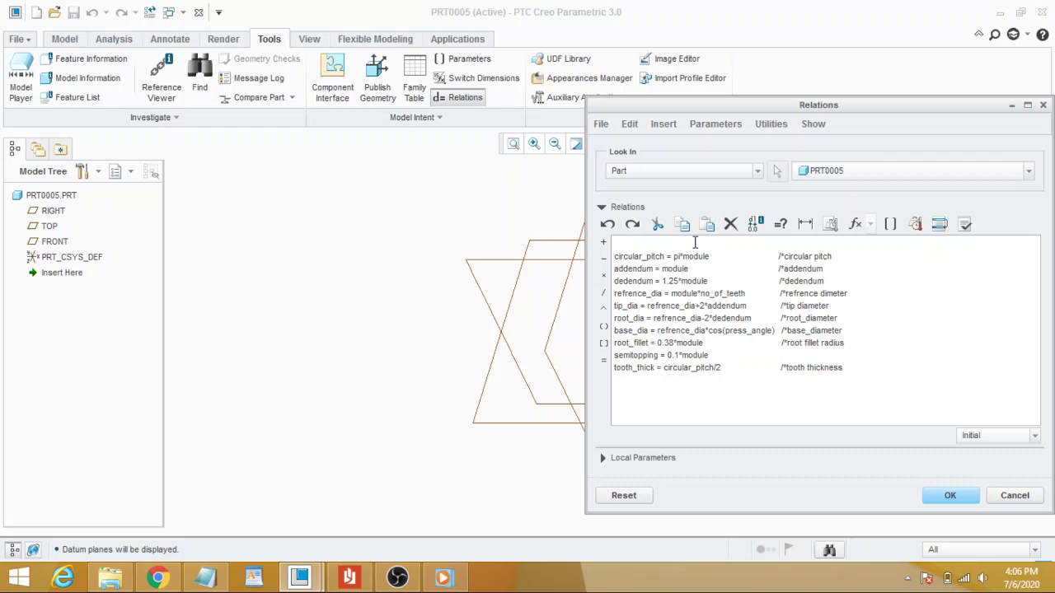
{"action": "type", "text": "module=7"}
{"action": "key", "text": "Return"}
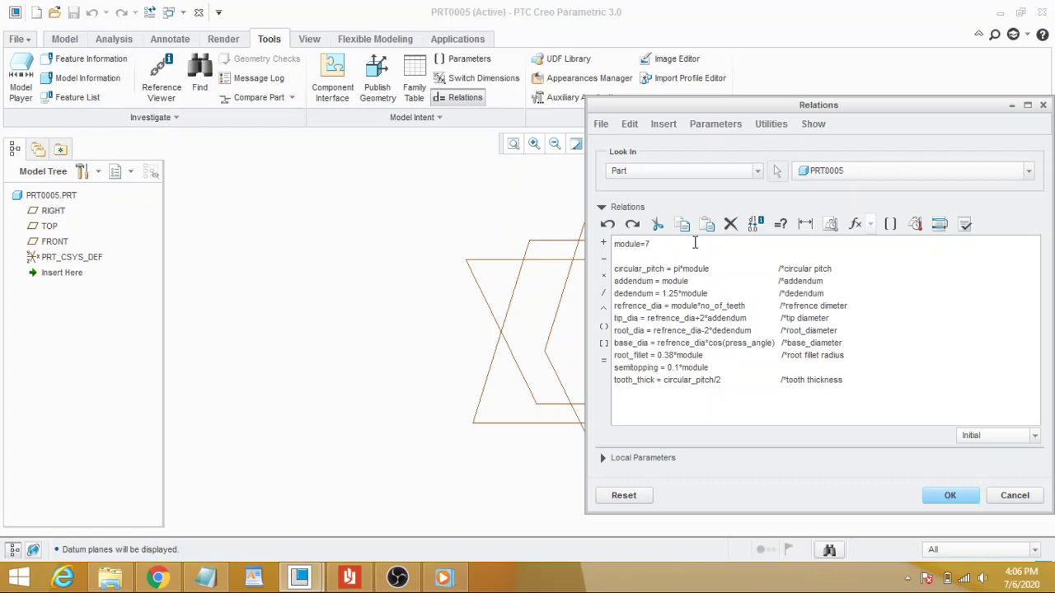
{"action": "type", "text": "press_angle=20"}
{"action": "key", "text": "Return"}
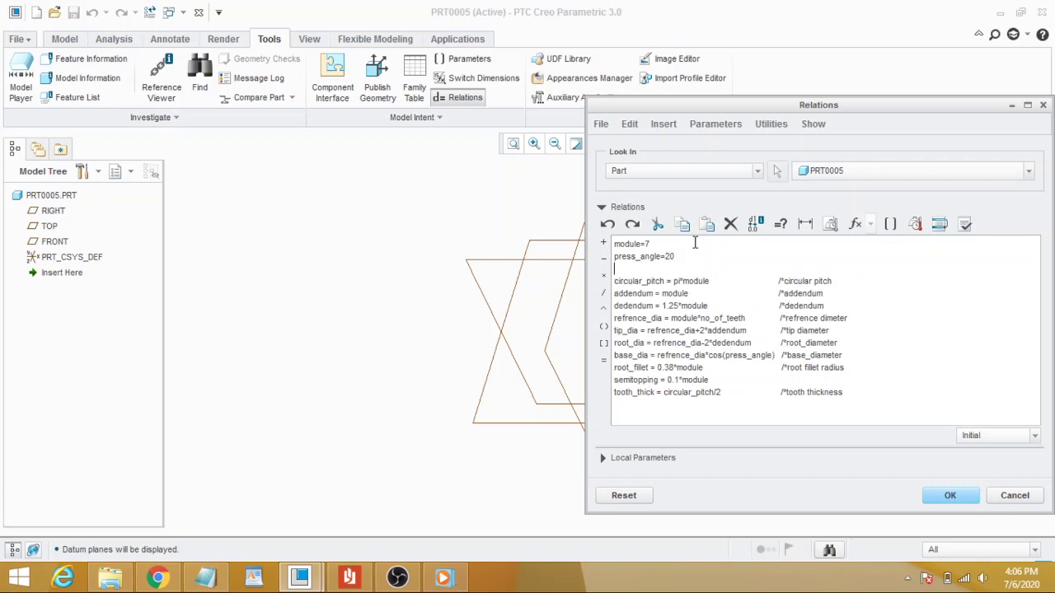
{"action": "type", "text": "width=30"}
{"action": "key", "text": "Return"}
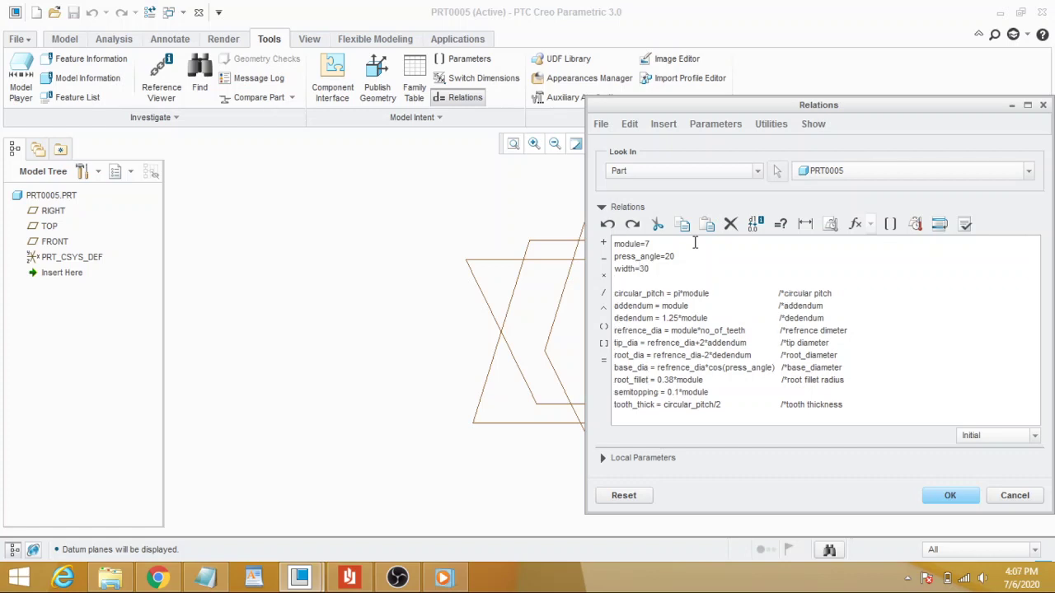
{"action": "type", "text": "outer_dia"}
{"action": "type", "text": "=165"}
{"action": "left_click", "coordinate": [964, 225]}
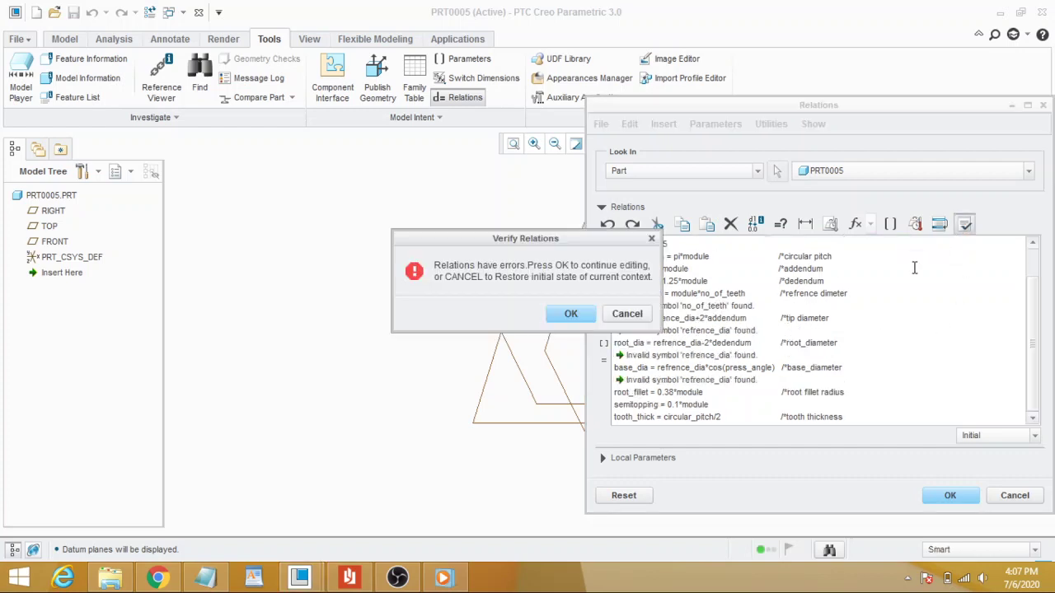
{"action": "left_click", "coordinate": [571, 315]}
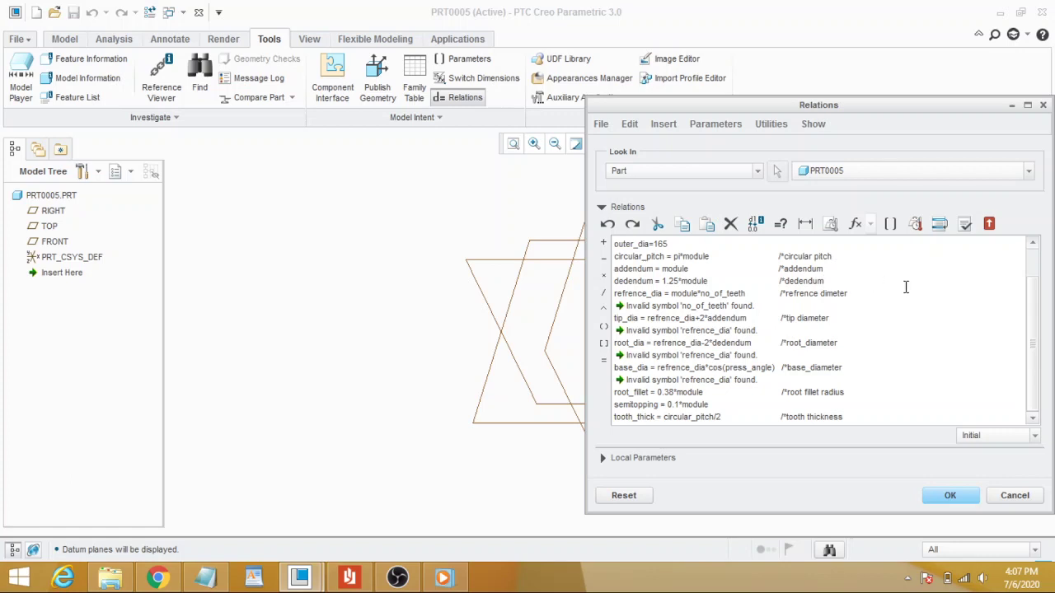
Step: Insert no_of_teeth=18 before the refrence_dia relation, verify the relations again and save them to the part
{"action": "key", "text": "Return"}
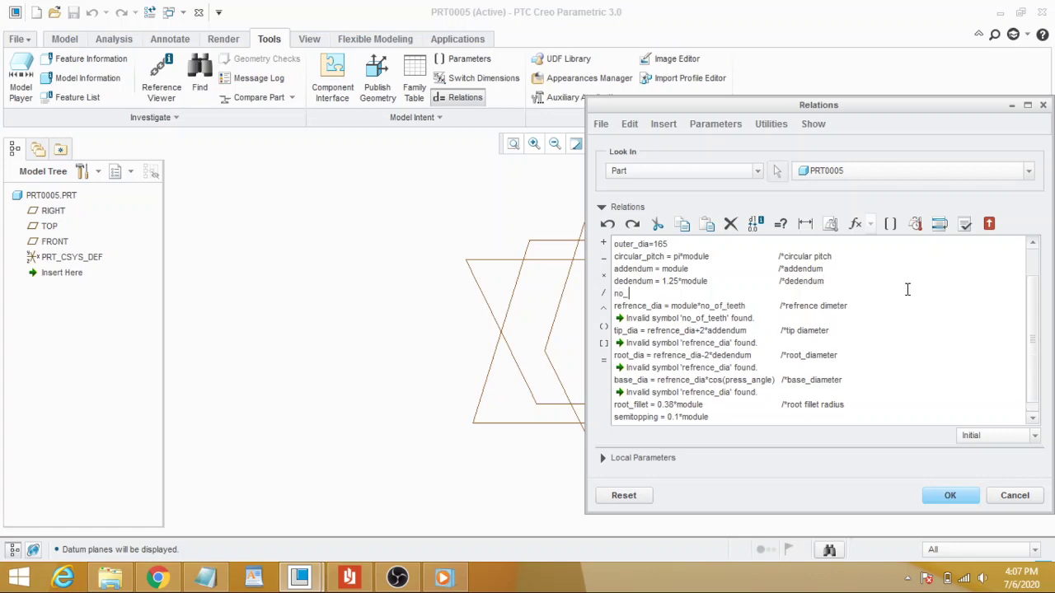
{"action": "type", "text": "no_of_teeth=18"}
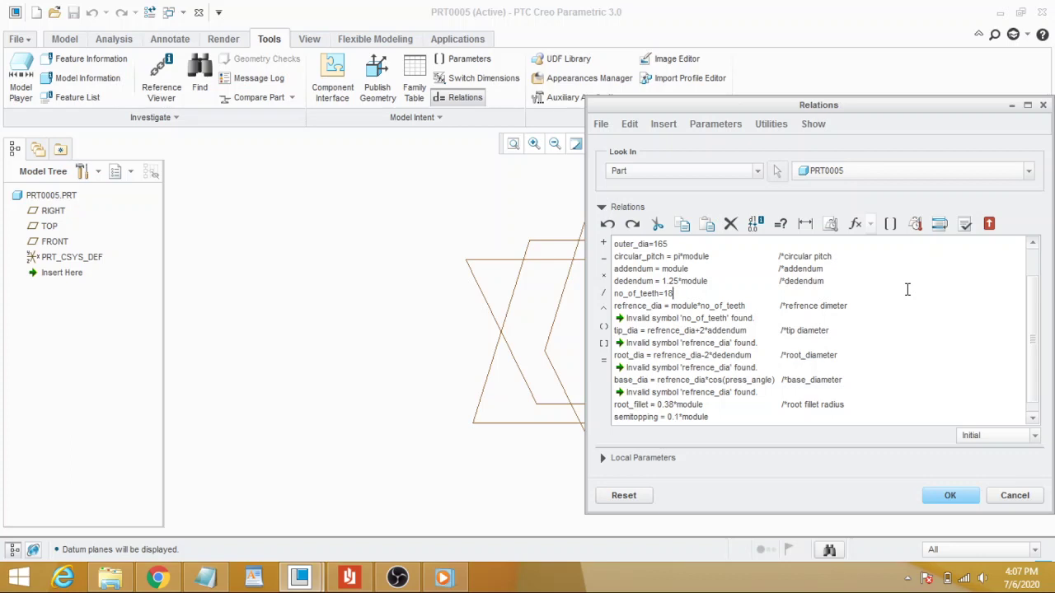
{"action": "left_click", "coordinate": [965, 224]}
{"action": "left_click", "coordinate": [602, 318]}
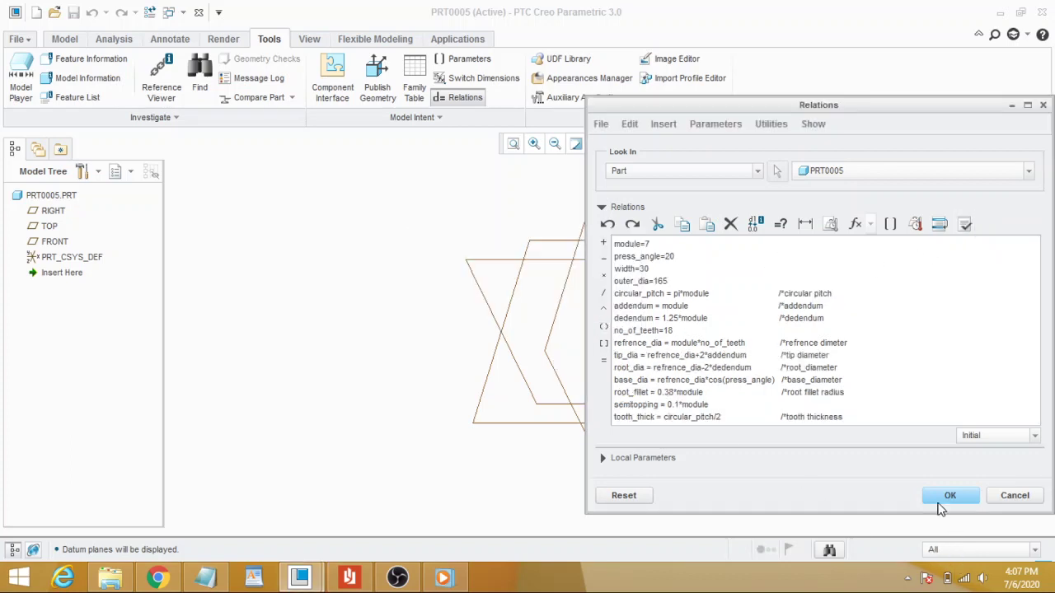
{"action": "left_click", "coordinate": [948, 496]}
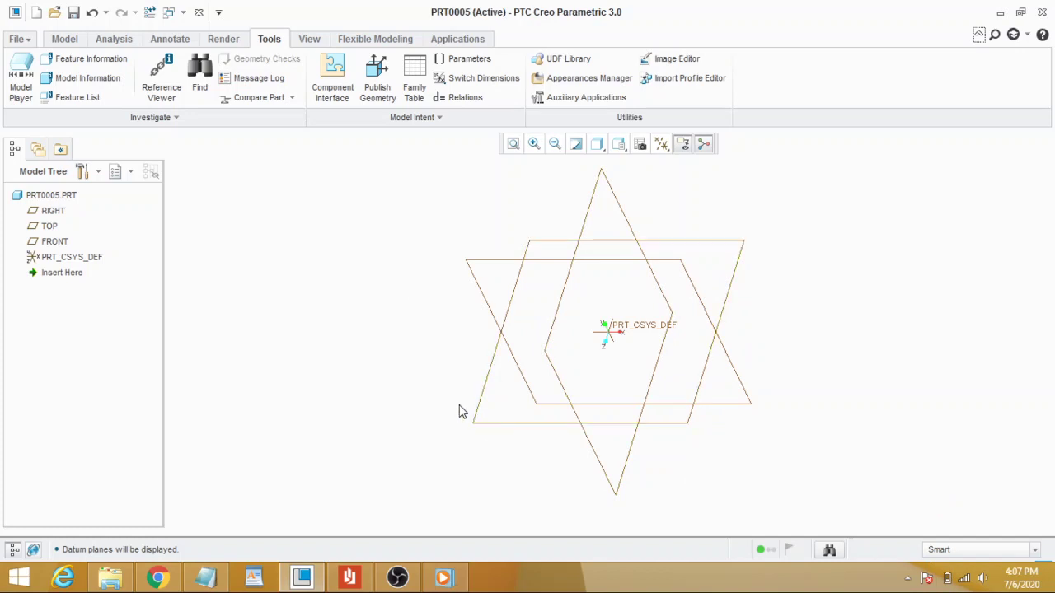
Step: Start an extrusion on the FRONT plane and sketch two concentric circles at the origin, about 285 mm and 544 mm in diameter
{"action": "left_click", "coordinate": [64, 39]}
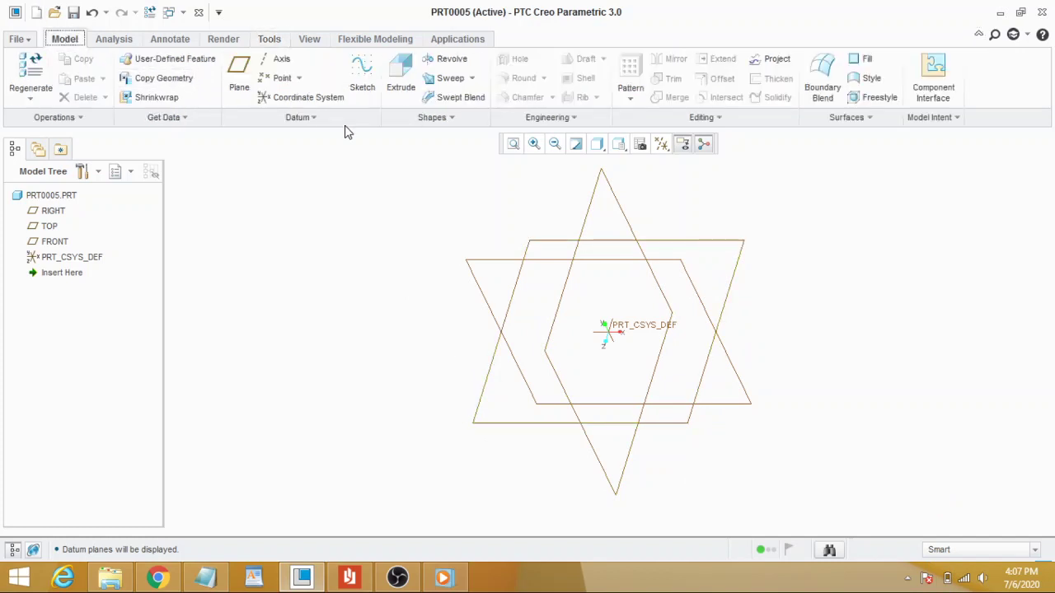
{"action": "left_click", "coordinate": [400, 83]}
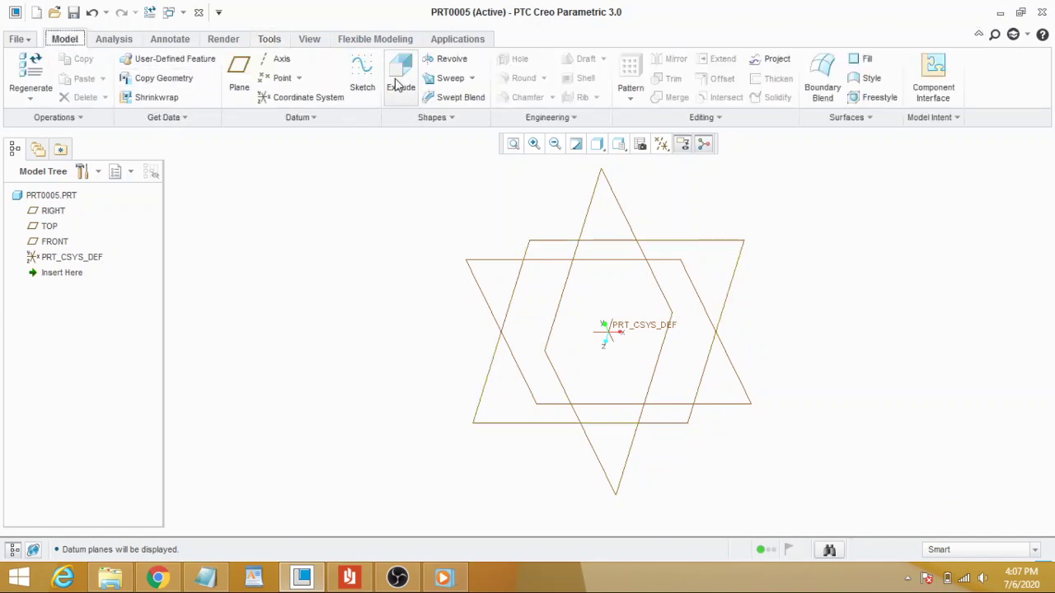
{"action": "left_click", "coordinate": [683, 264]}
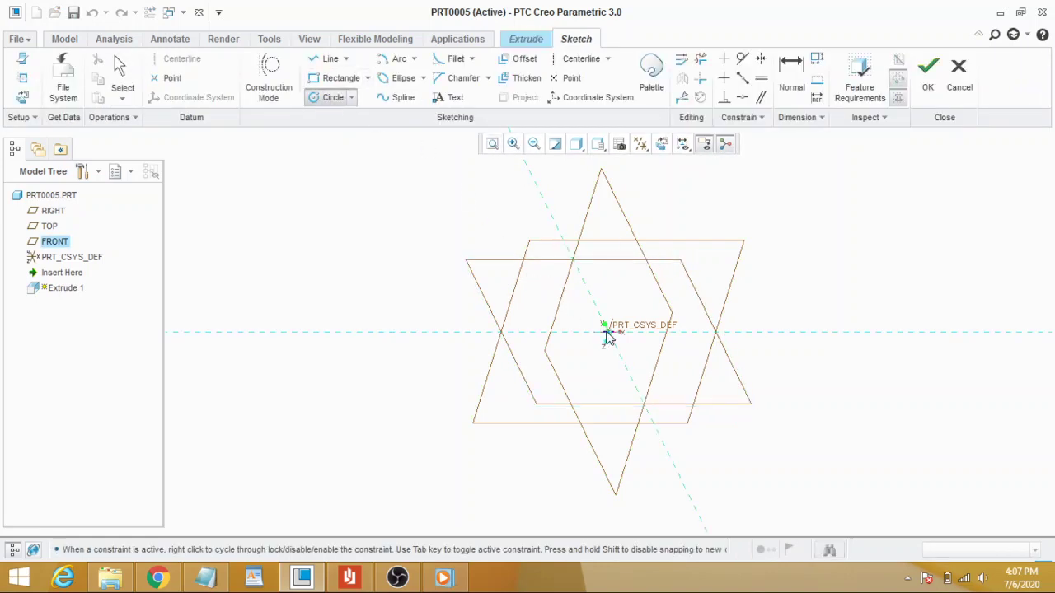
{"action": "left_click", "coordinate": [607, 332]}
{"action": "left_click", "coordinate": [612, 335]}
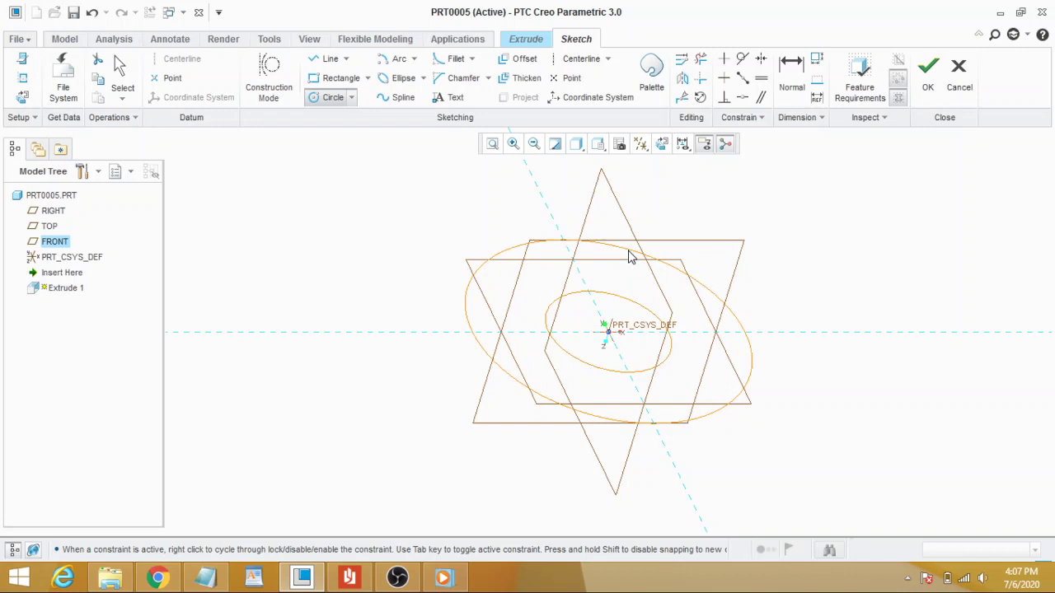
{"action": "left_click", "coordinate": [544, 240]}
{"action": "middle_click", "coordinate": [544, 239]}
Step: Set the inner circle's diameter to root_dia and add it as a relation
{"action": "double_click", "coordinate": [506, 297]}
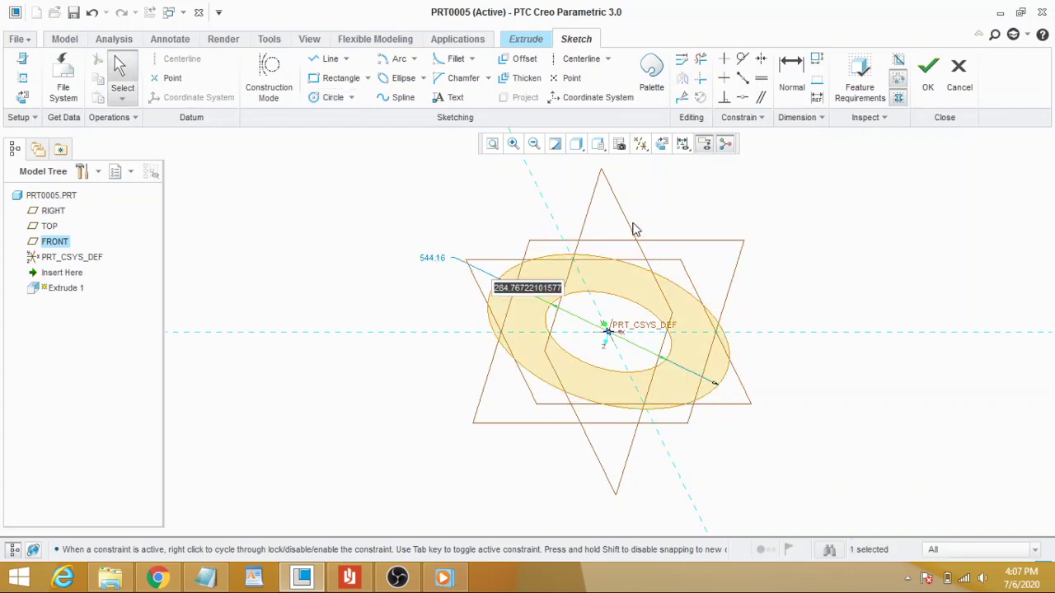
{"action": "type", "text": "100"}
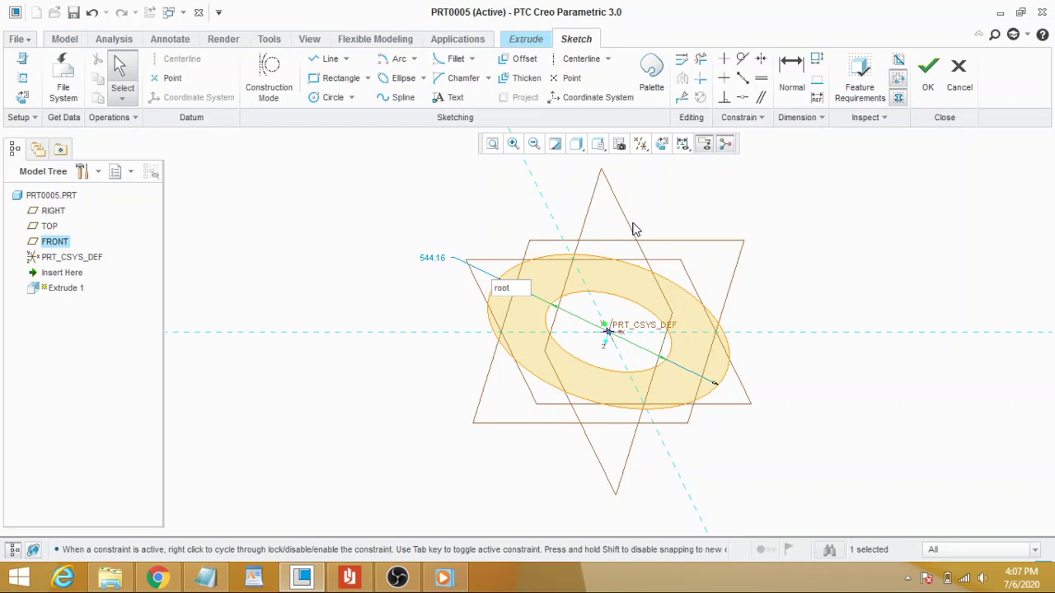
{"action": "type", "text": "t_dia"}
{"action": "key", "text": "Return"}
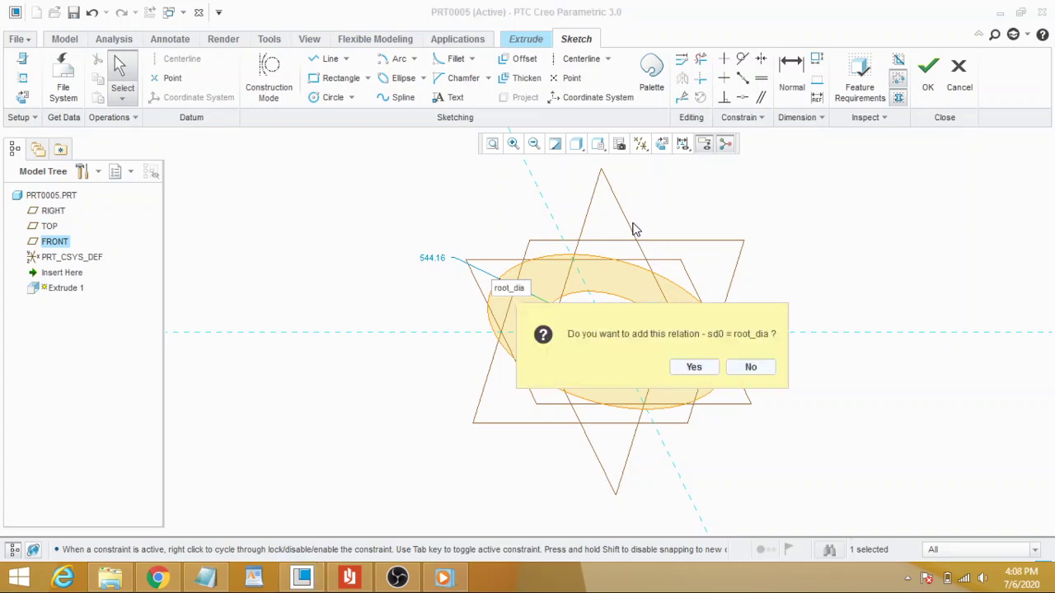
{"action": "key", "text": "Return"}
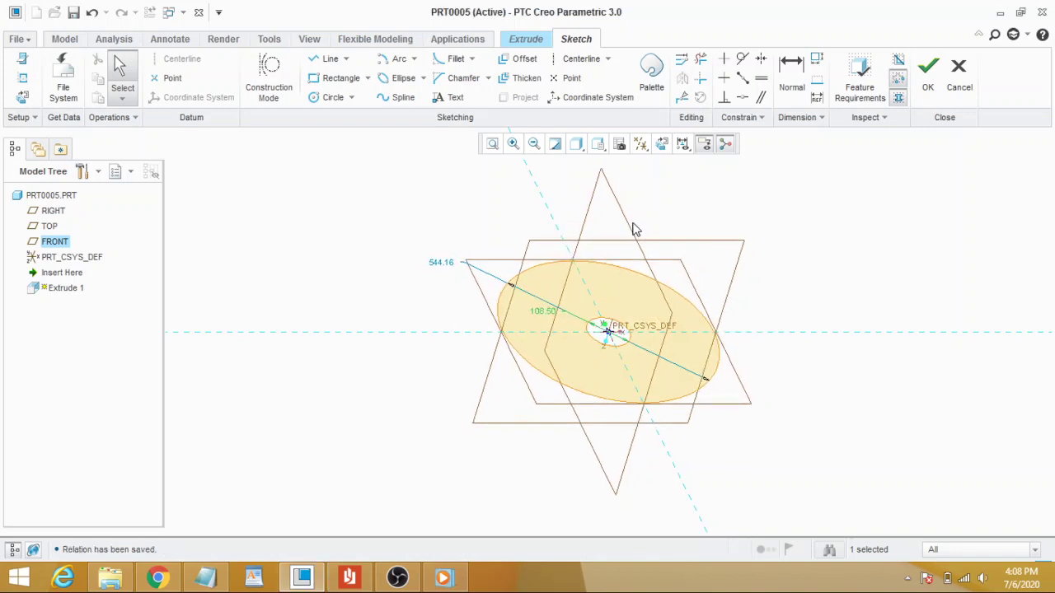
Step: Set the outer circle's diameter to outer_dia as a relation and finish the sketch
{"action": "double_click", "coordinate": [441, 263]}
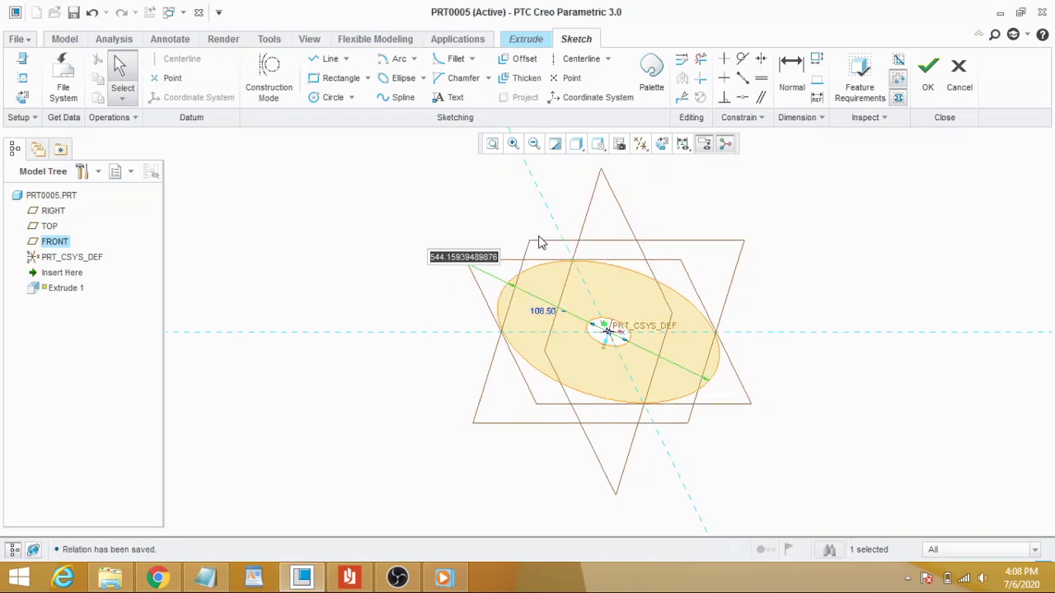
{"action": "type", "text": "ou"}
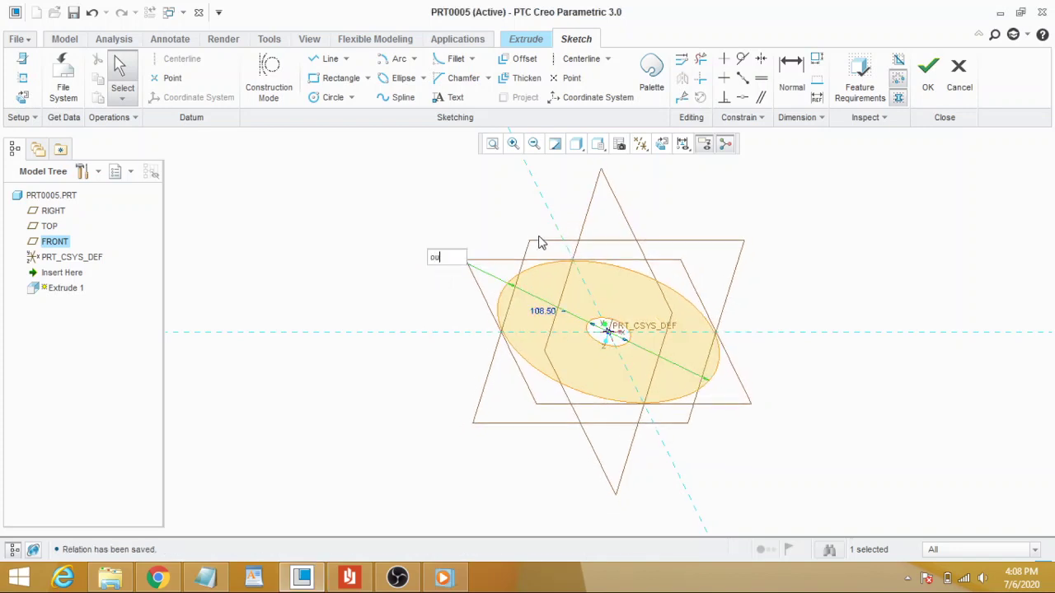
{"action": "type", "text": "ter"}
{"action": "type", "text": "_da"}
{"action": "type", "text": "ia"}
{"action": "key", "text": "Return"}
{"action": "key", "text": "Return"}
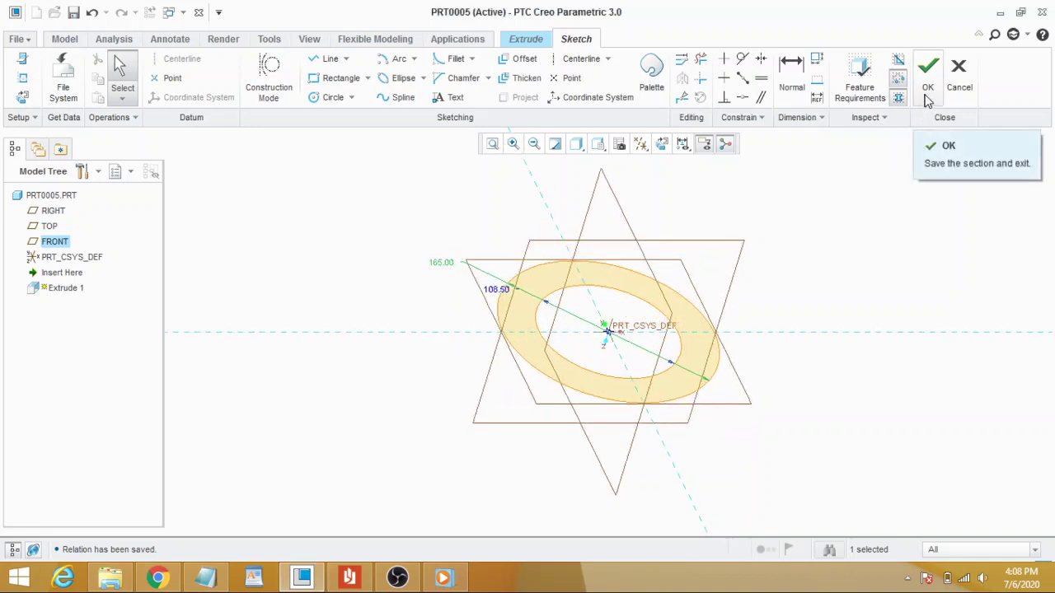
{"action": "left_click", "coordinate": [927, 93]}
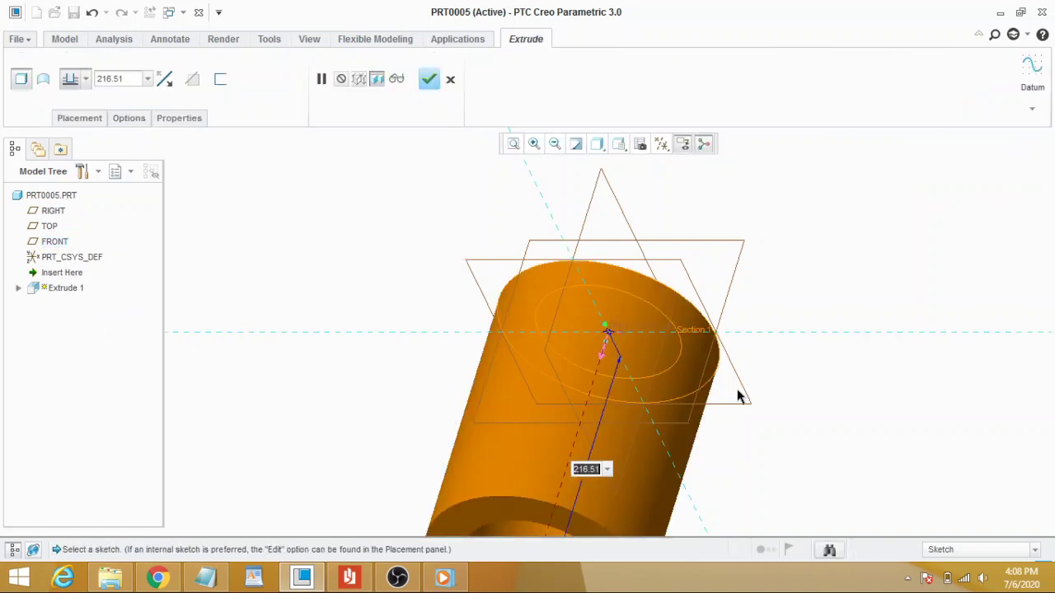
Step: Set the extrusion depth to width as a feature relation and complete the ring
{"action": "type", "text": "width"}
{"action": "key", "text": "Return"}
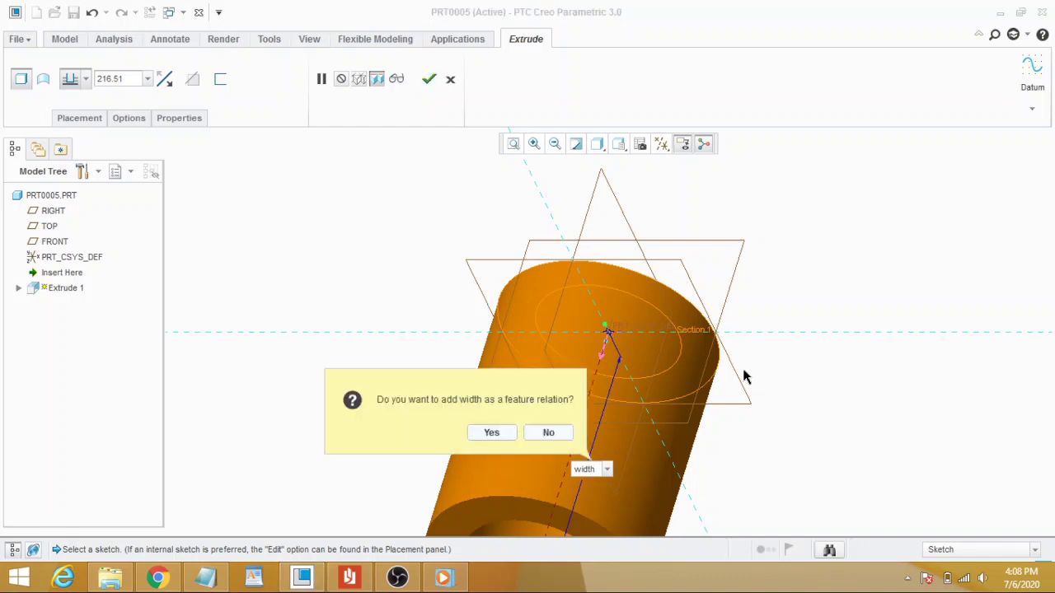
{"action": "key", "text": "Return"}
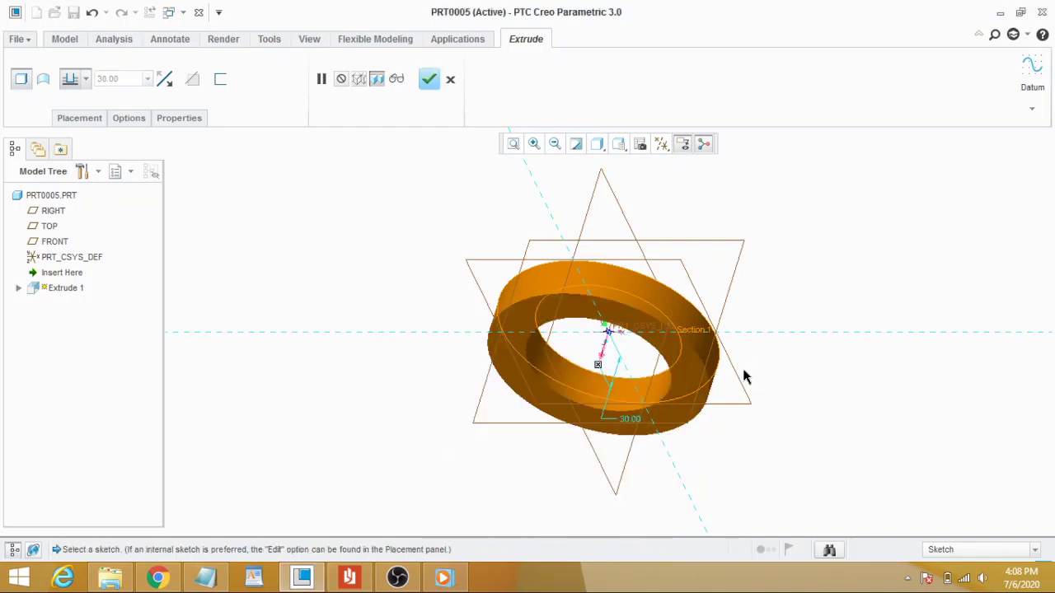
{"action": "left_click", "coordinate": [427, 80]}
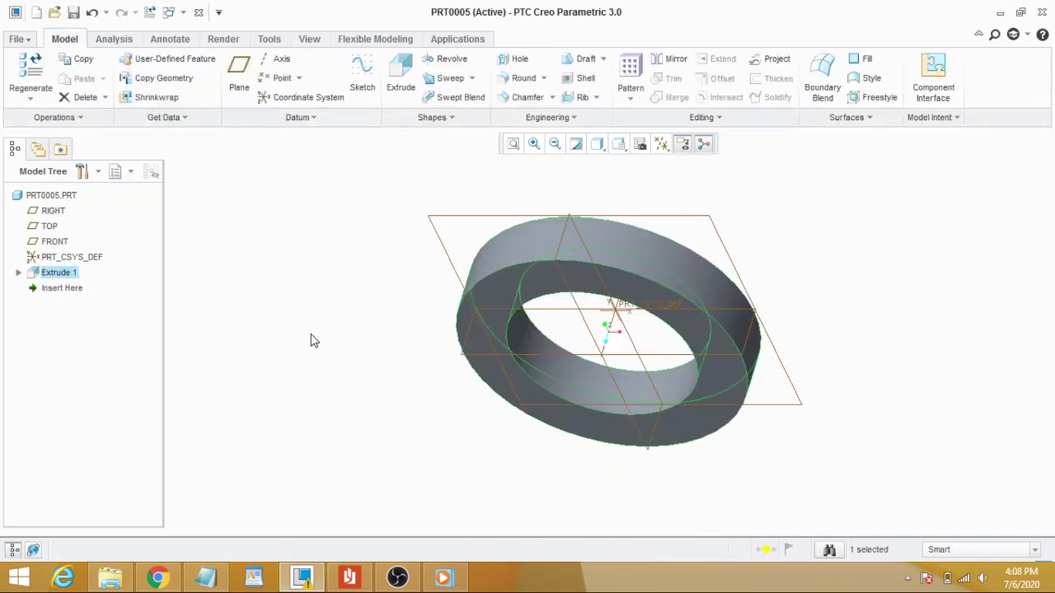
{"action": "middle_click_drag", "start_coordinate": [660, 398], "coordinate": [618, 376]}
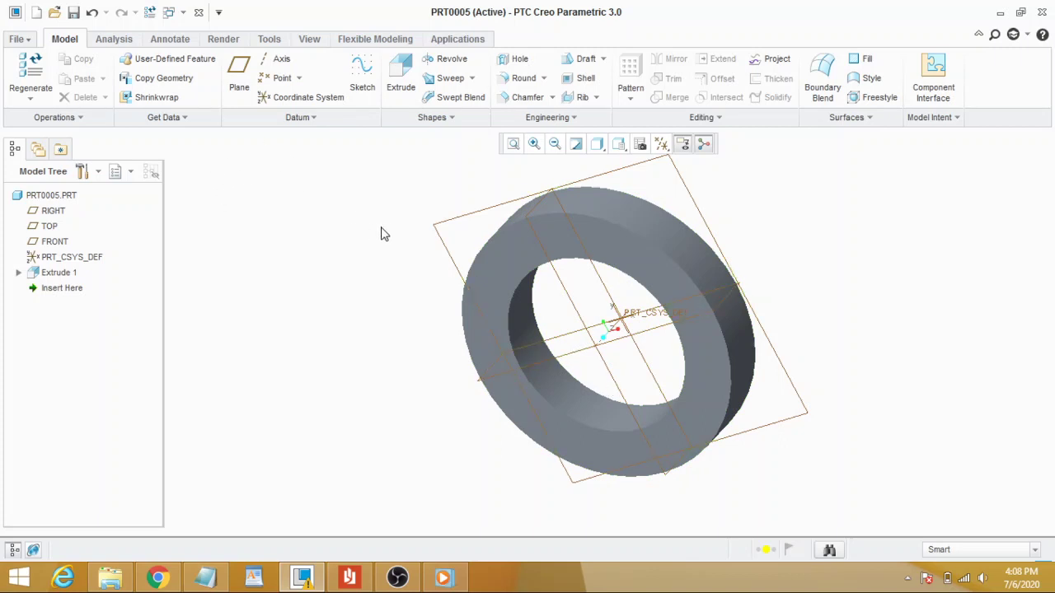
Step: Start a sketch on the FRONT datum plane with RIGHT as the right-facing reference and orient the view to it
{"action": "left_click", "coordinate": [362, 76]}
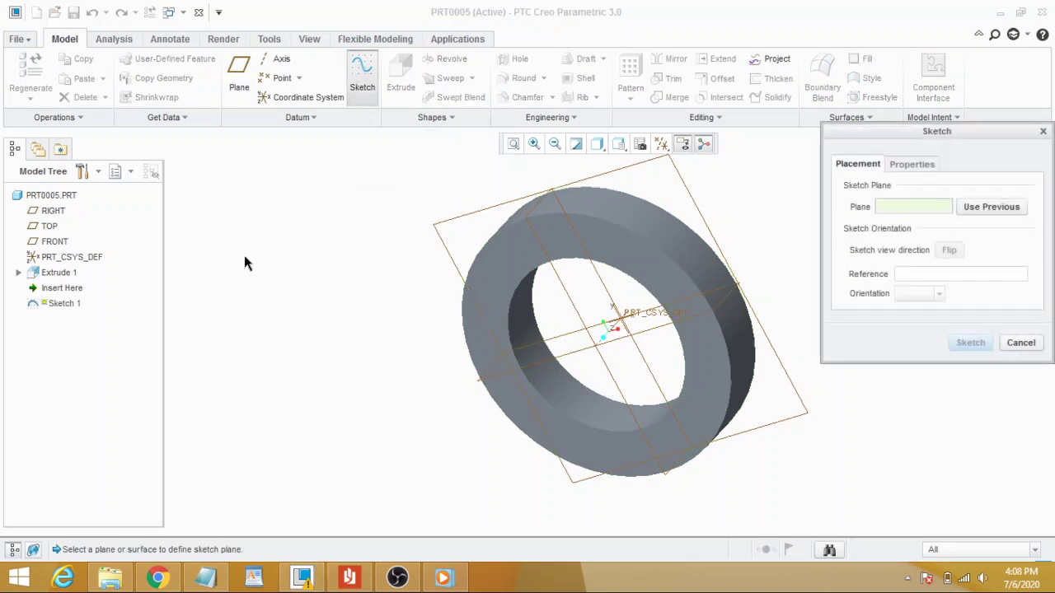
{"action": "left_click", "coordinate": [619, 173]}
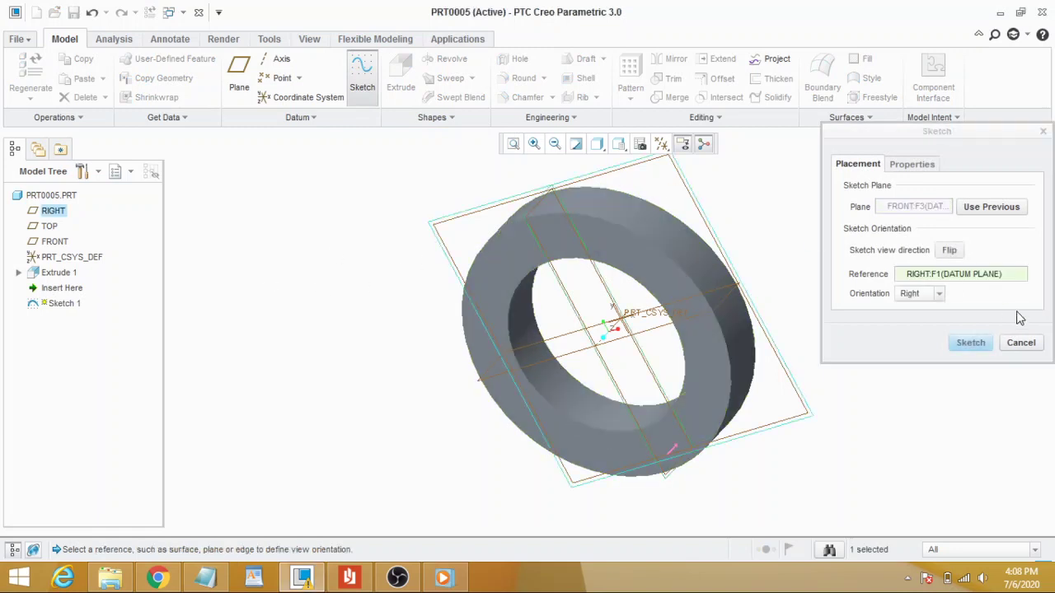
{"action": "left_click", "coordinate": [970, 342]}
{"action": "left_click", "coordinate": [651, 145]}
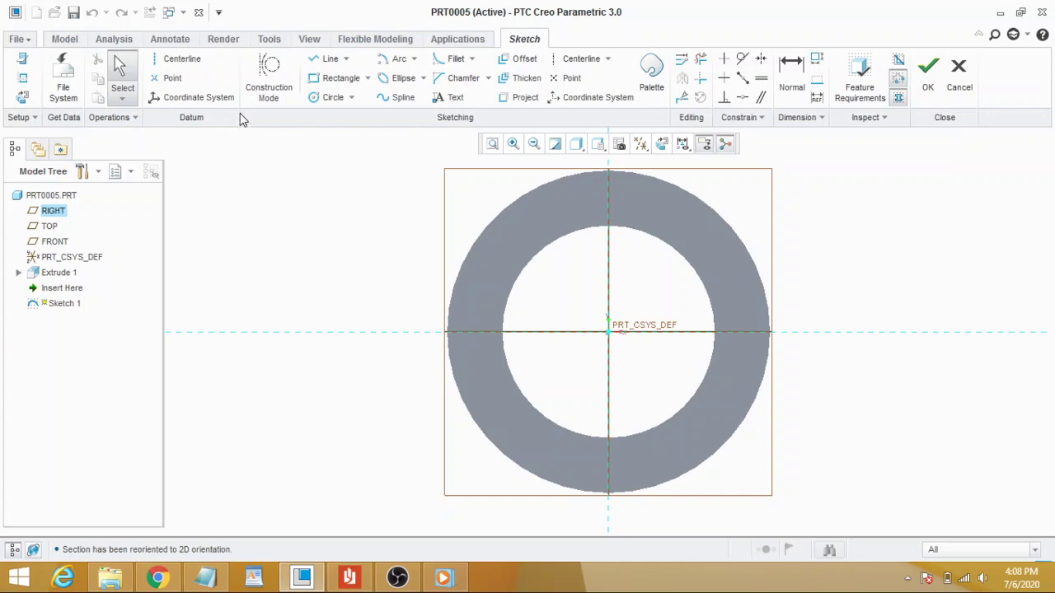
Step: Sketch three concentric circles centred on the origin, about 115 mm, 135 mm and 154 mm in diameter
{"action": "left_click", "coordinate": [333, 97]}
{"action": "left_click", "coordinate": [608, 332]}
{"action": "left_click", "coordinate": [631, 227]}
{"action": "left_click", "coordinate": [608, 331]}
{"action": "left_click", "coordinate": [629, 201]}
{"action": "left_click", "coordinate": [608, 332]}
{"action": "left_click", "coordinate": [627, 184]}
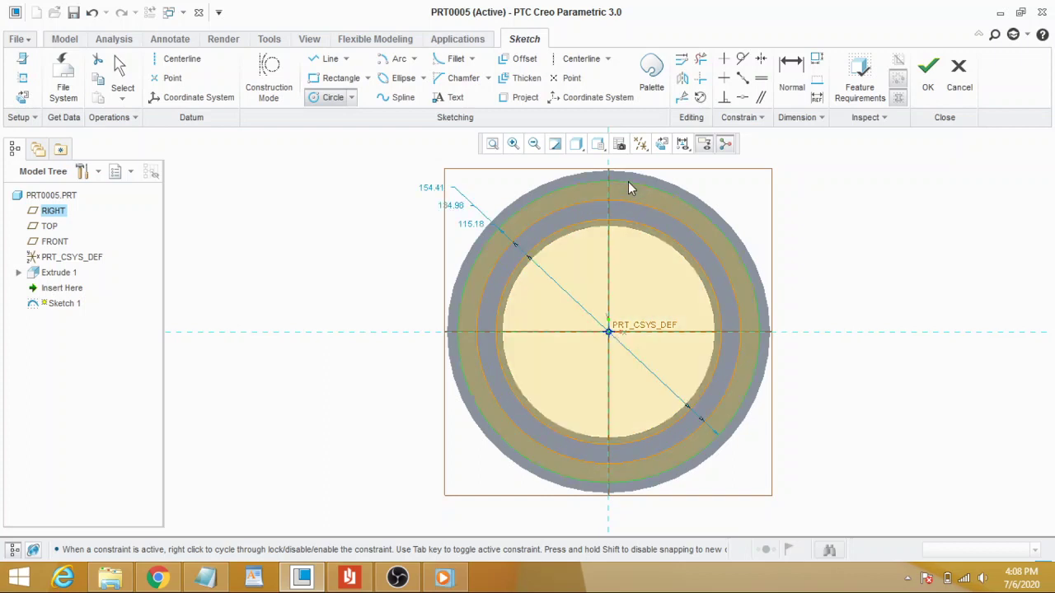
{"action": "middle_click", "coordinate": [851, 221]}
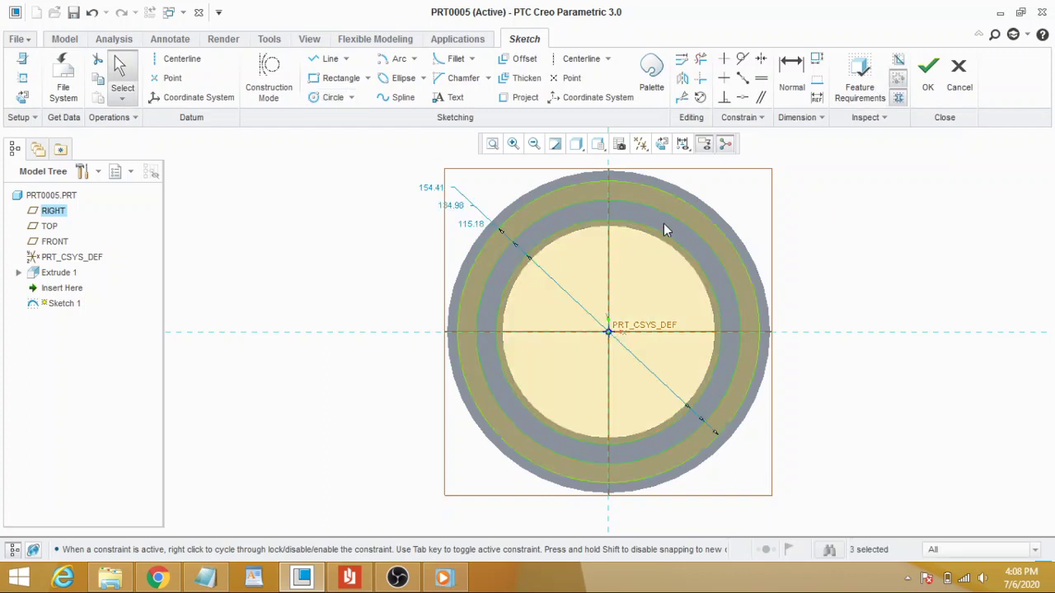
Step: Set the innermost circle's diameter to base_dia and add it as a relation
{"action": "double_click", "coordinate": [466, 224]}
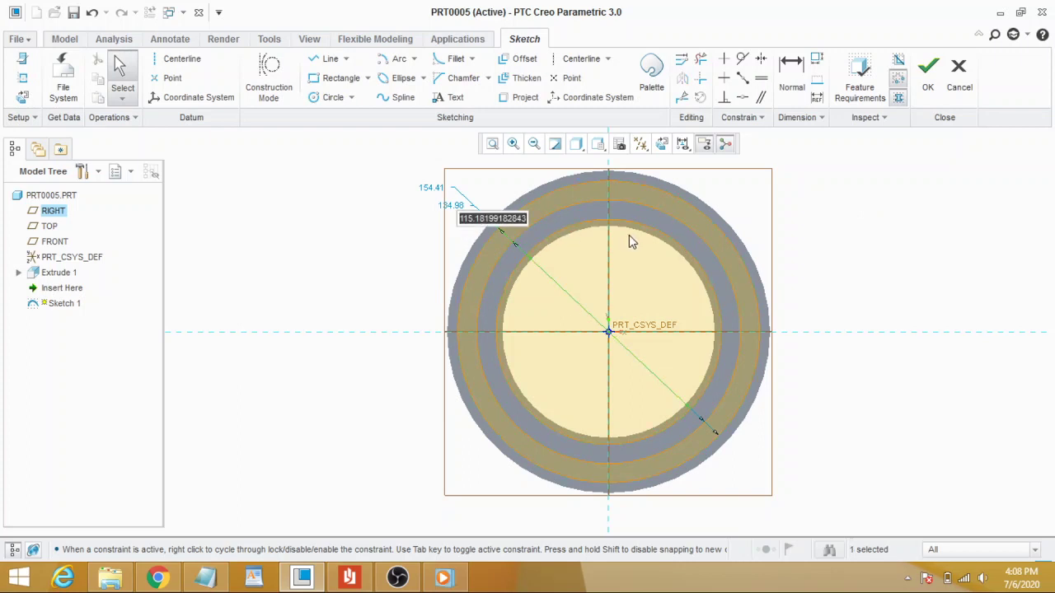
{"action": "type", "text": "base_"}
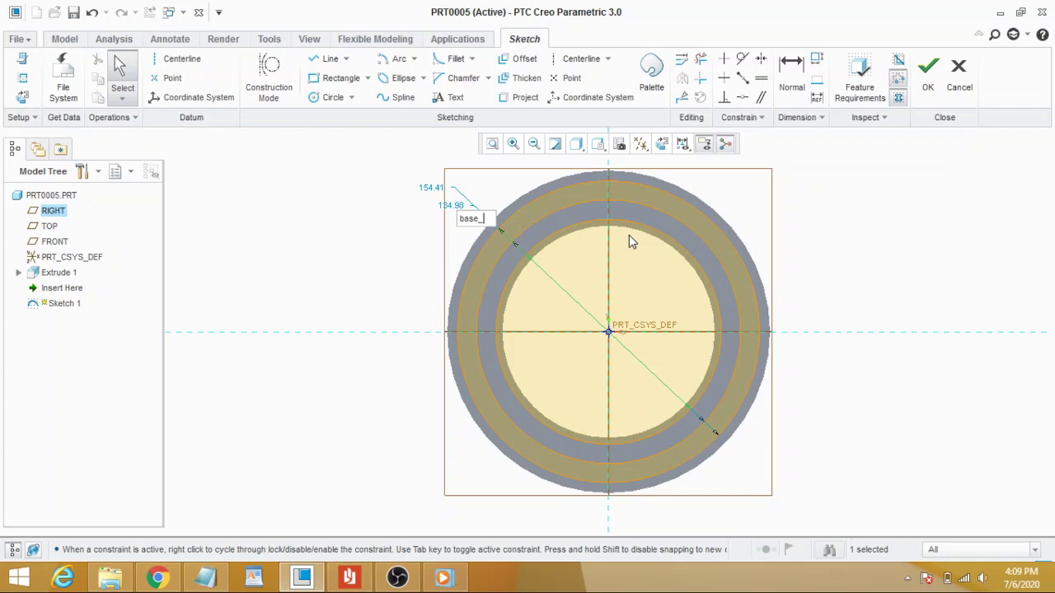
{"action": "type", "text": "dia"}
{"action": "key", "text": "Return"}
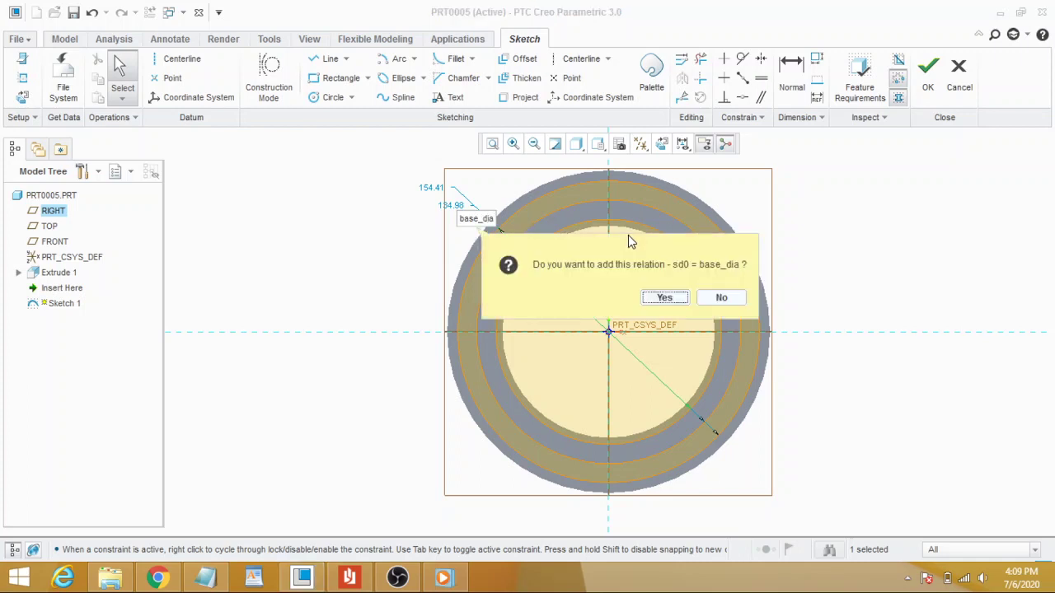
{"action": "key", "text": "Return"}
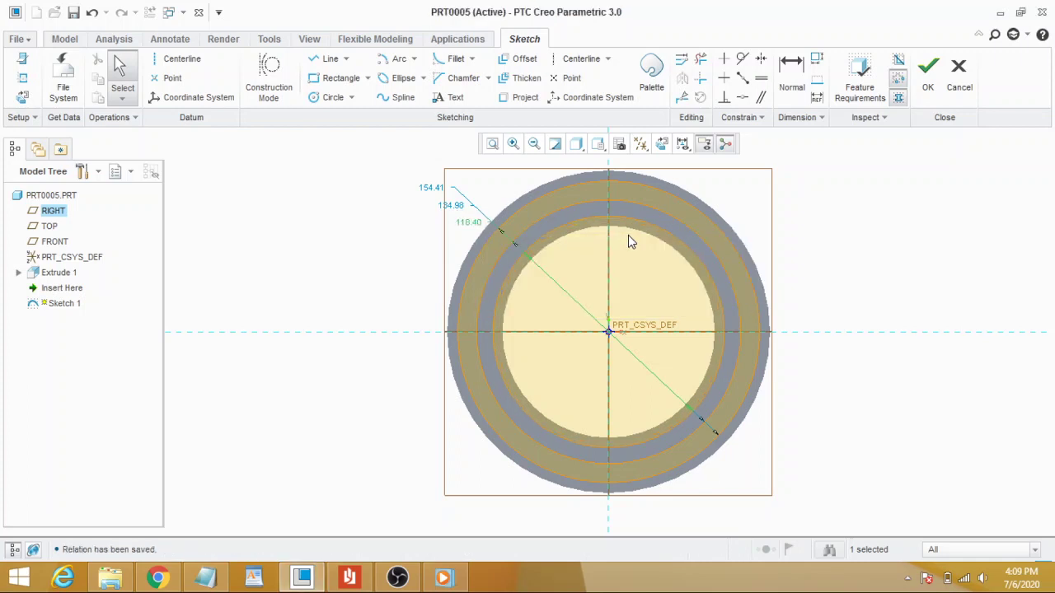
Step: Set the middle circle's diameter to refrence_dia and add it as a relation
{"action": "double_click", "coordinate": [452, 205]}
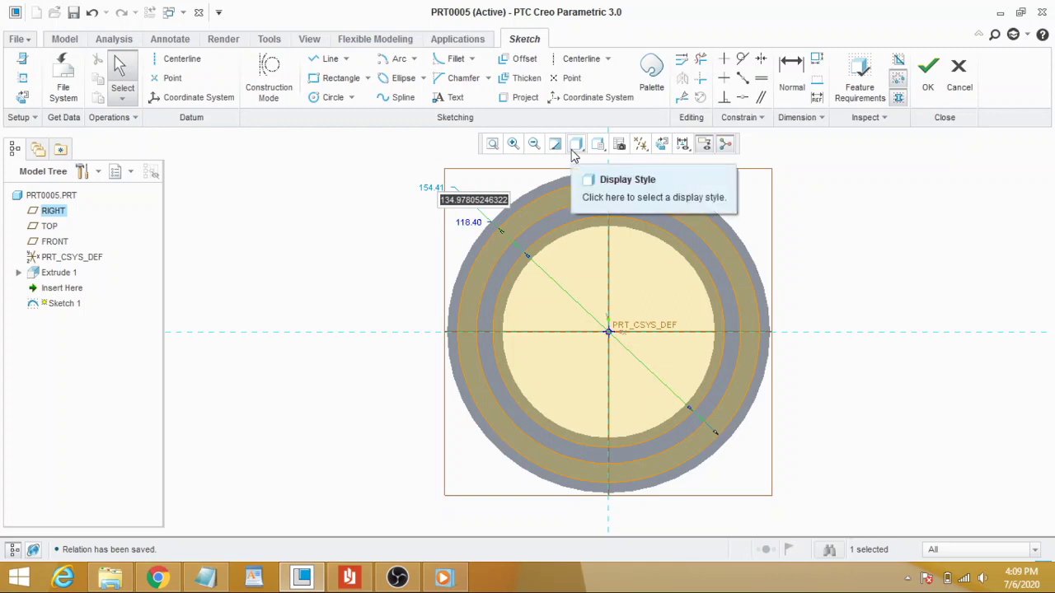
{"action": "type", "text": "refr"}
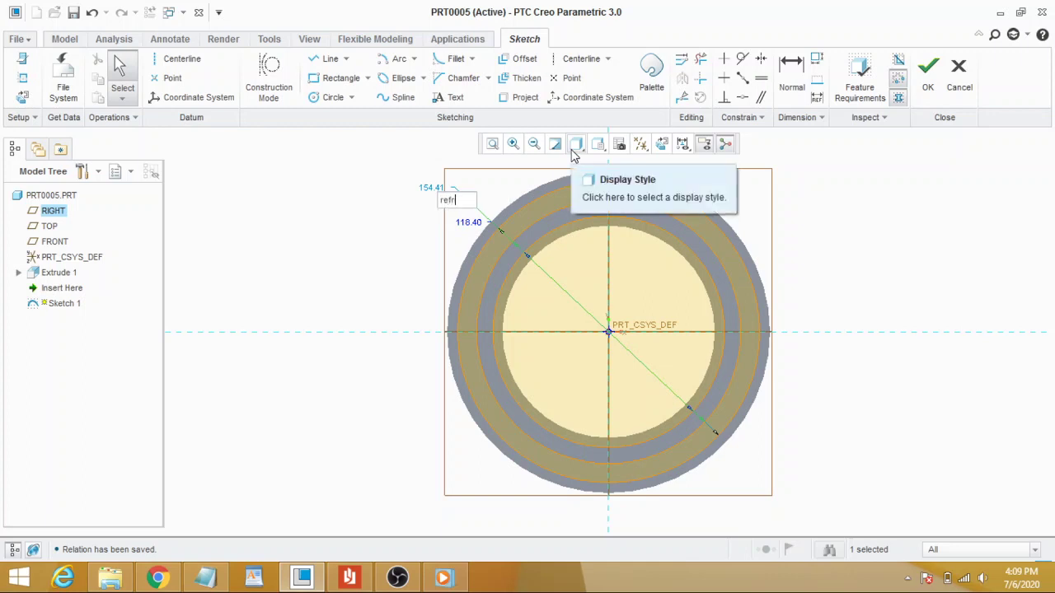
{"action": "type", "text": "ence_dia"}
{"action": "key", "text": "Return"}
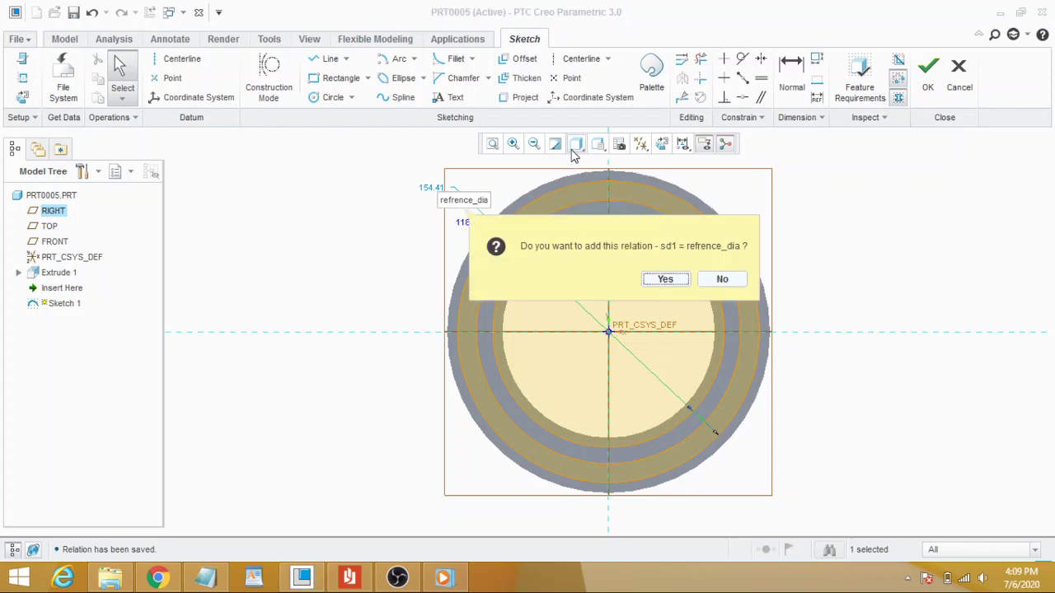
{"action": "key", "text": "Return"}
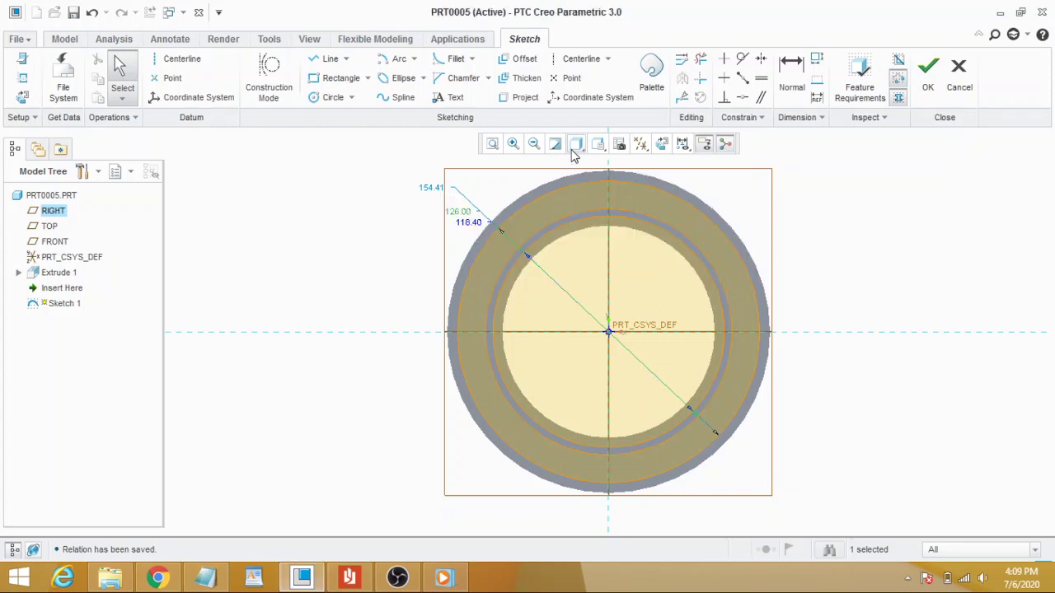
Step: Set the outermost circle's diameter to tip_dia as a relation and finish the sketch
{"action": "double_click", "coordinate": [430, 187]}
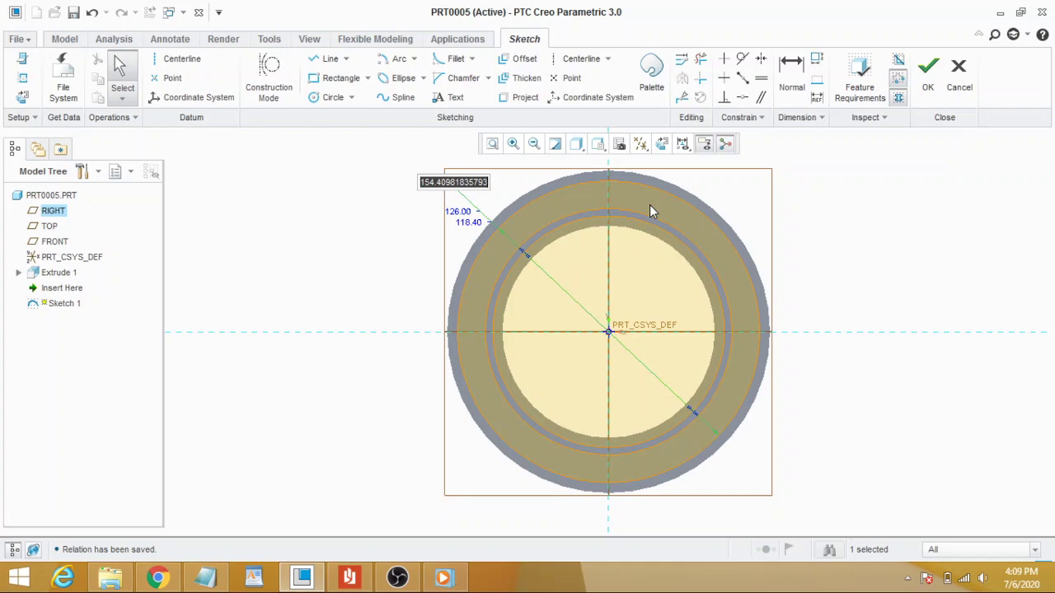
{"action": "key", "text": "BackSpace"}
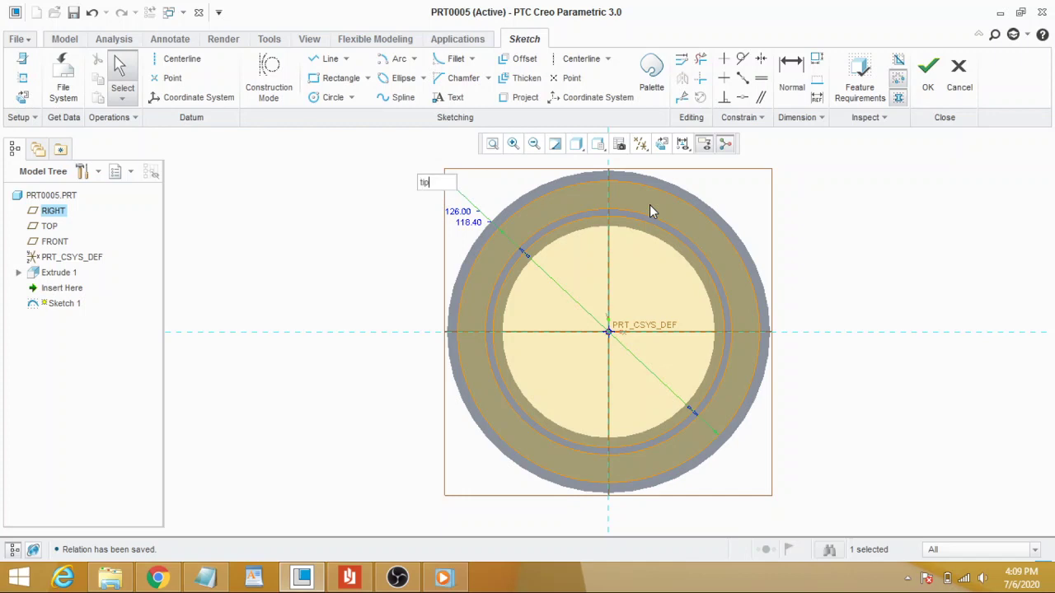
{"action": "type", "text": "ia"}
{"action": "key", "text": "Return"}
{"action": "key", "text": "Return"}
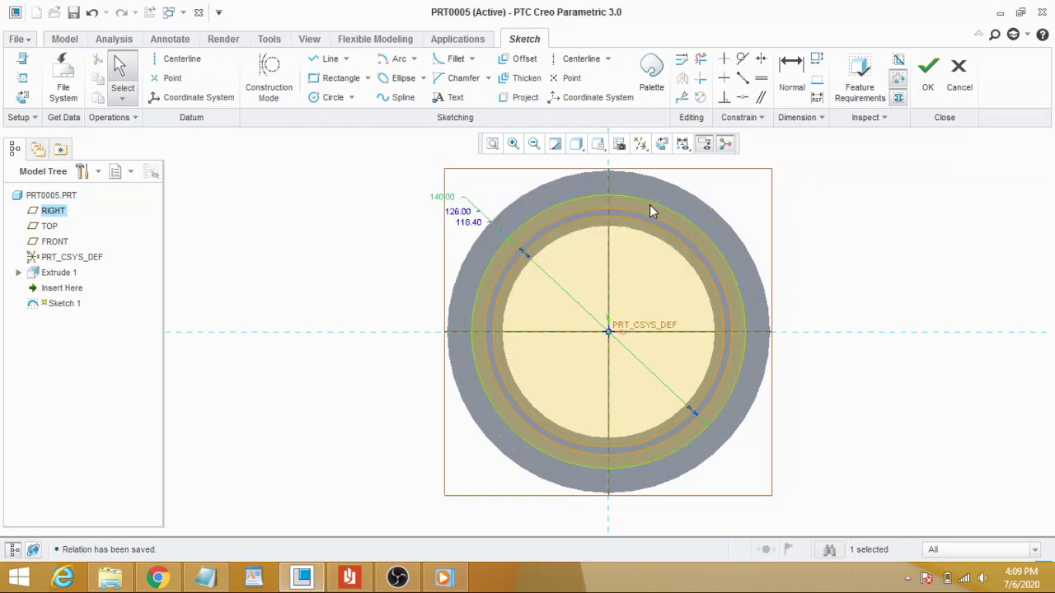
{"action": "left_click", "coordinate": [927, 70]}
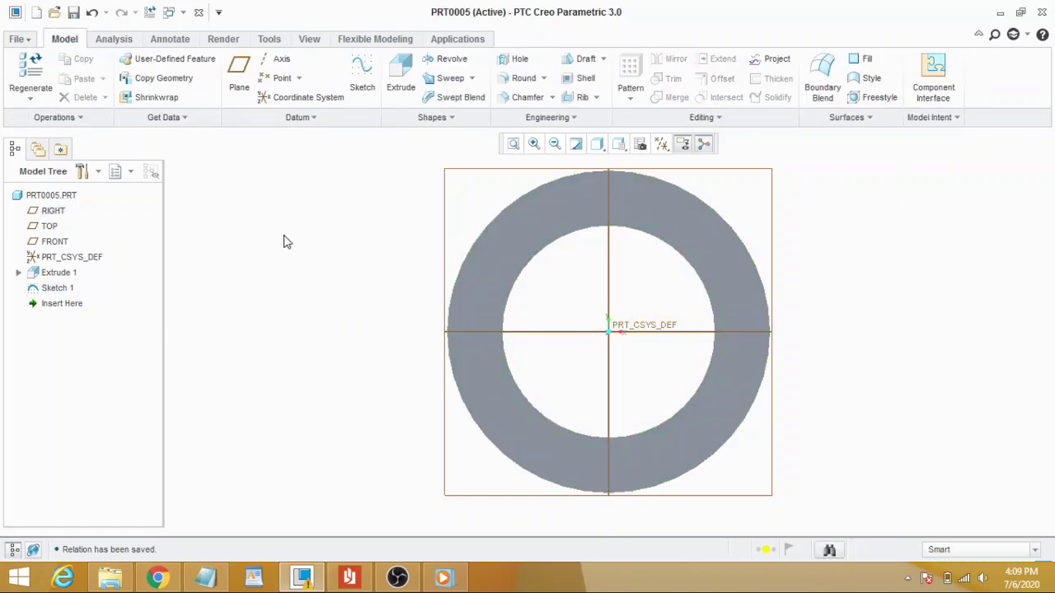
Step: Start a datum curve from equation with Cartesian coordinates and open its equation editor
{"action": "left_click", "coordinate": [301, 120]}
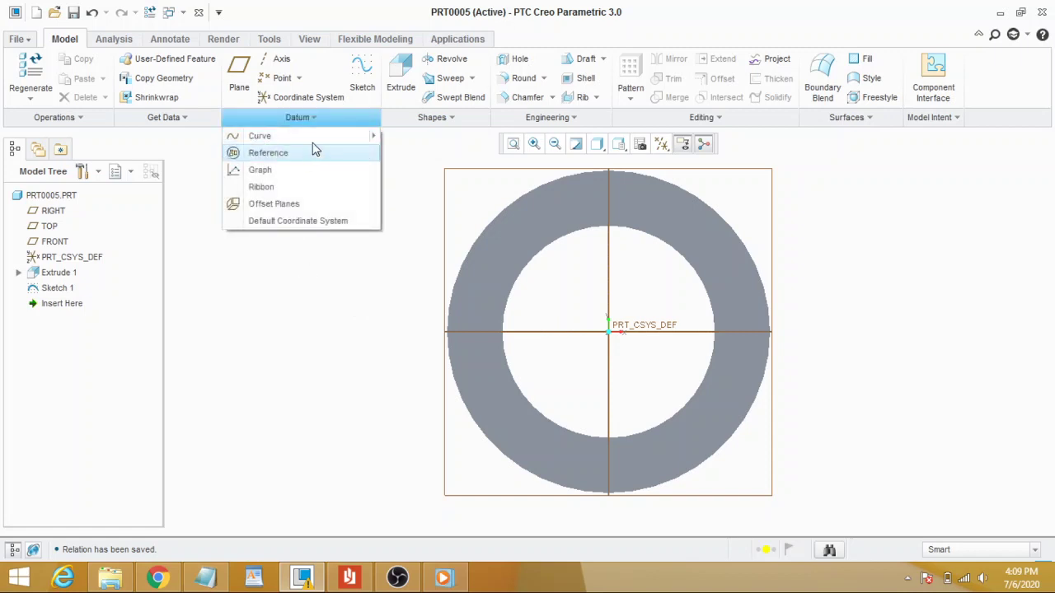
{"action": "mouse_move", "coordinate": [322, 138]}
{"action": "left_click", "coordinate": [450, 153]}
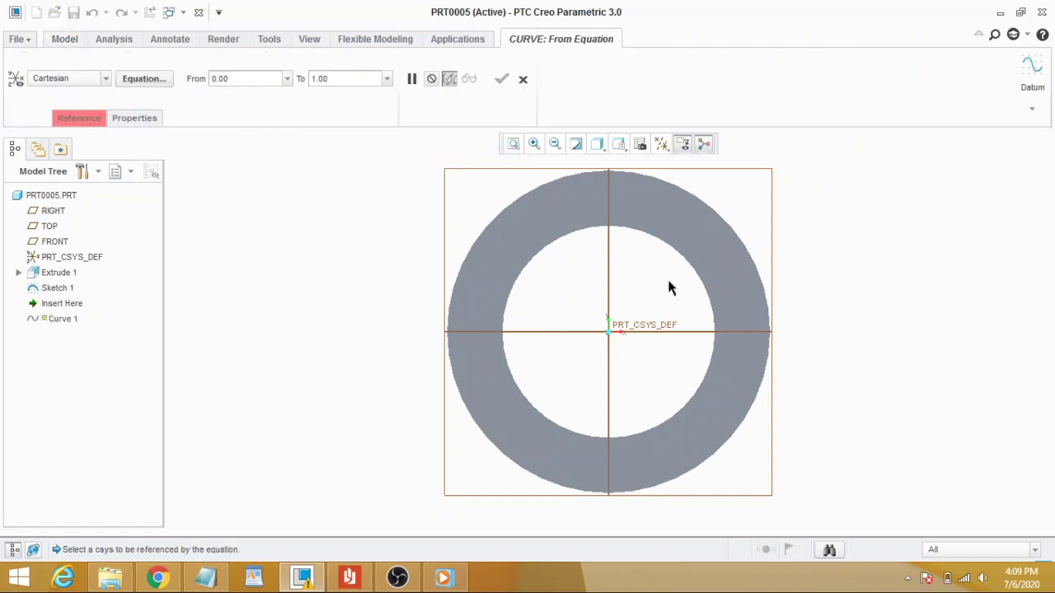
{"action": "left_click", "coordinate": [160, 79]}
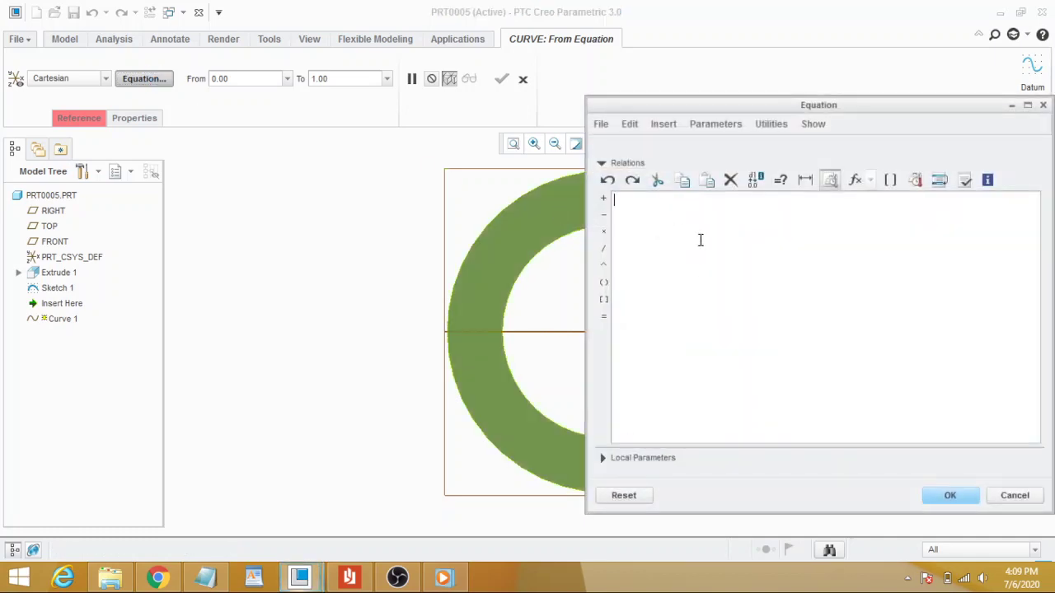
Step: Copy the involute equations, theta = 90*t through Z = 0, from the Notepad file and paste them into Creo's curve equation editor
{"action": "left_click", "coordinate": [110, 577]}
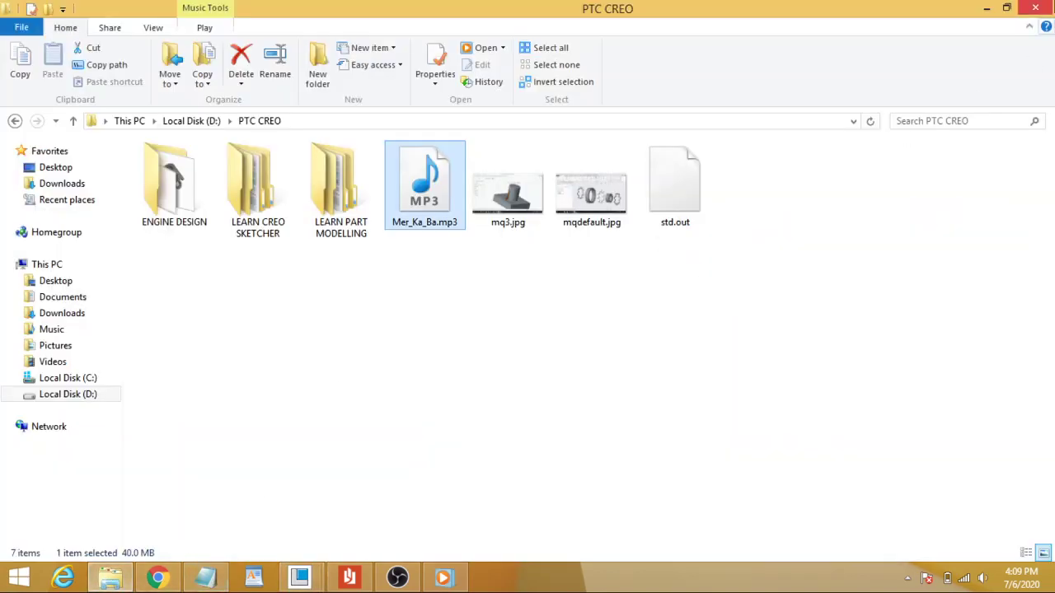
{"action": "key", "text": "alt+Tab"}
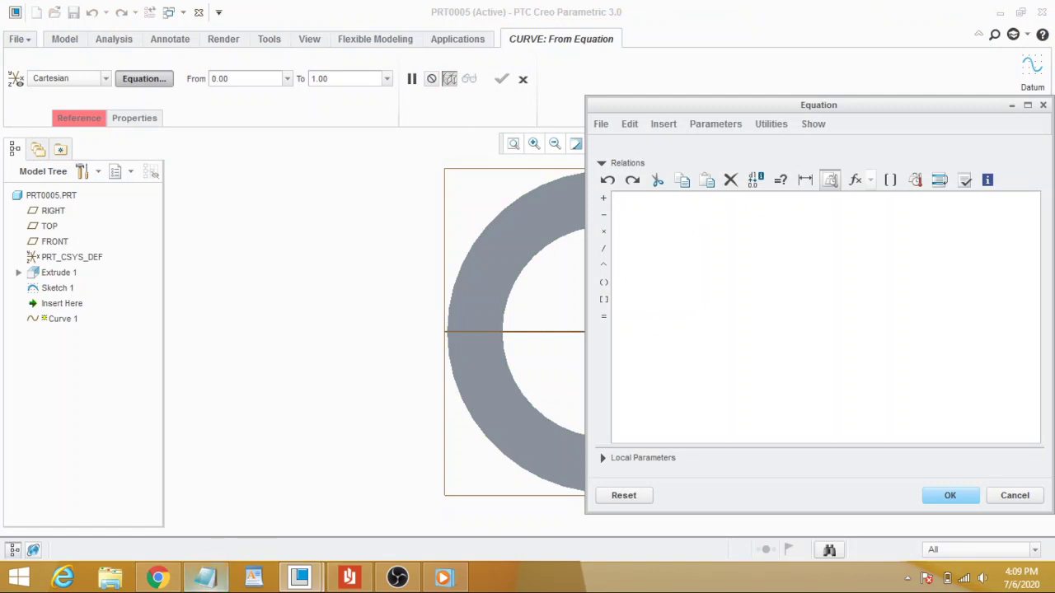
{"action": "left_click", "coordinate": [206, 579]}
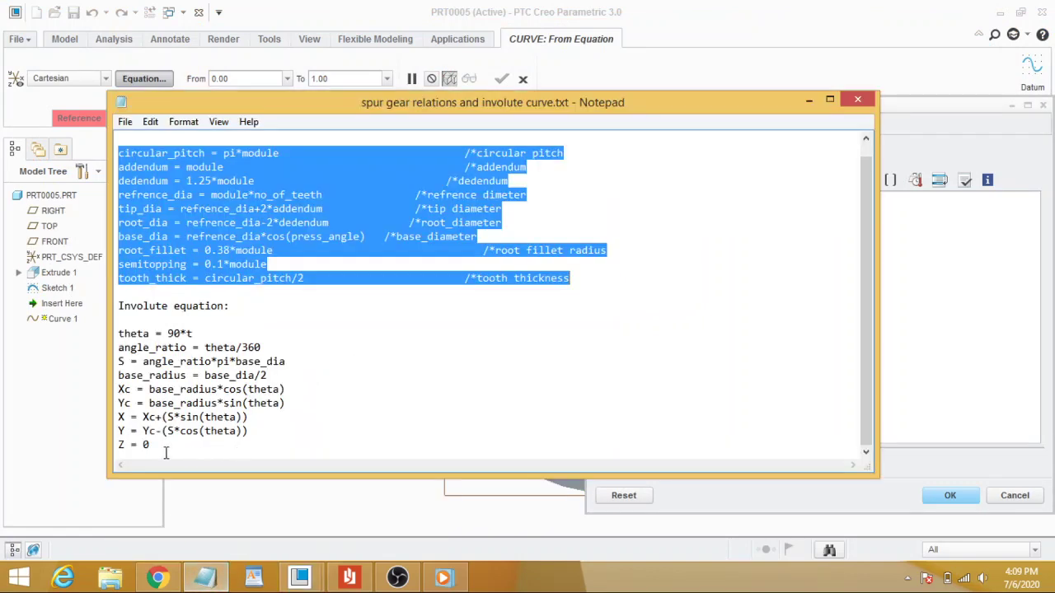
{"action": "left_click_drag", "start_coordinate": [151, 446], "coordinate": [116, 333]}
{"action": "key", "text": "ctrl+c"}
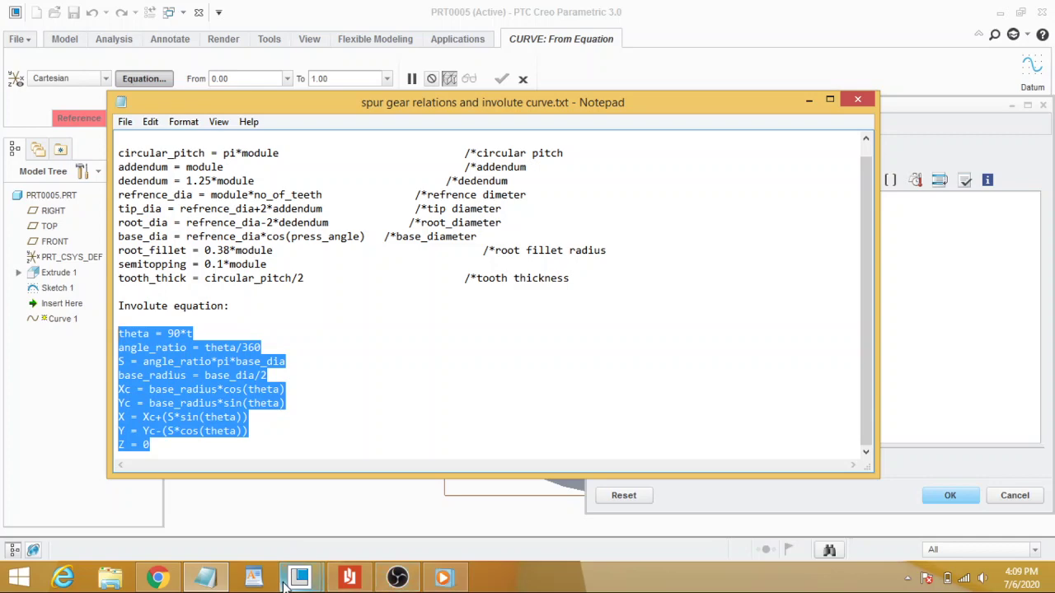
{"action": "mouse_move", "coordinate": [299, 578]}
{"action": "left_click", "coordinate": [386, 479]}
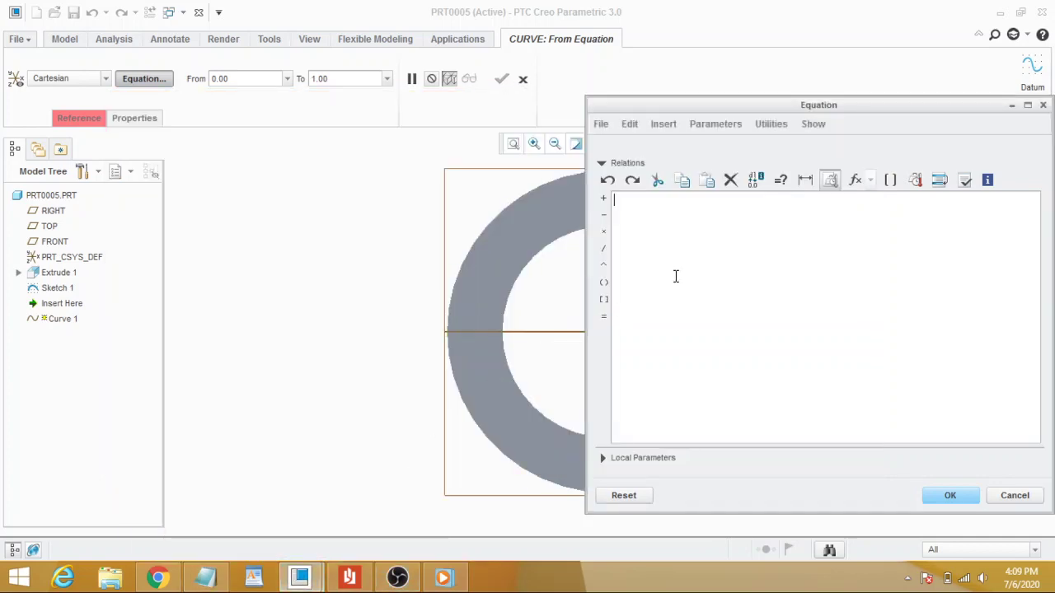
{"action": "key", "text": "ctrl+v"}
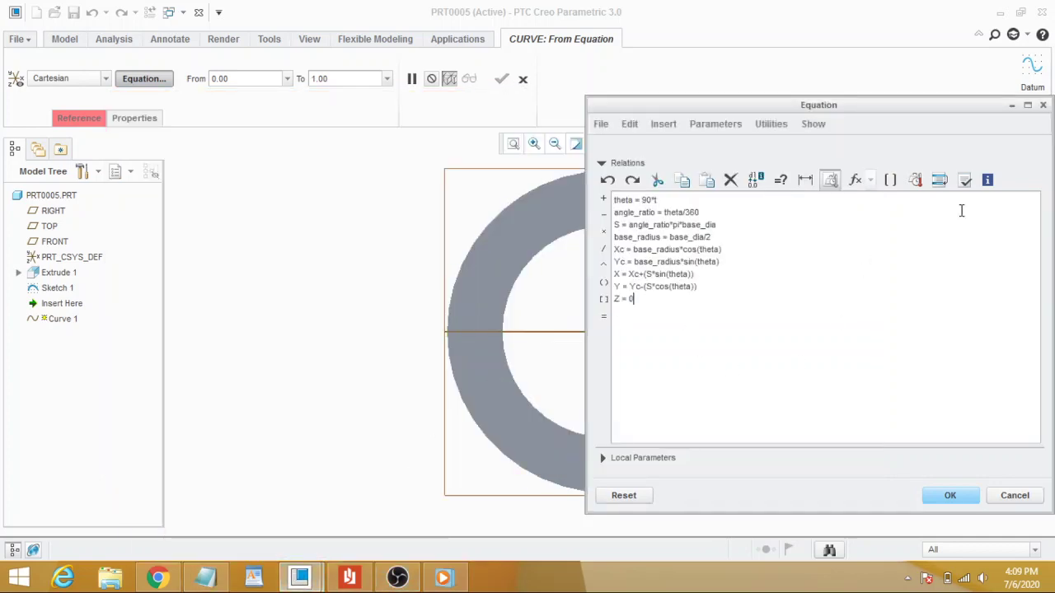
Step: Verify the pasted involute equations and accept them
{"action": "left_click", "coordinate": [965, 180]}
{"action": "left_click", "coordinate": [628, 313]}
{"action": "left_click", "coordinate": [947, 497]}
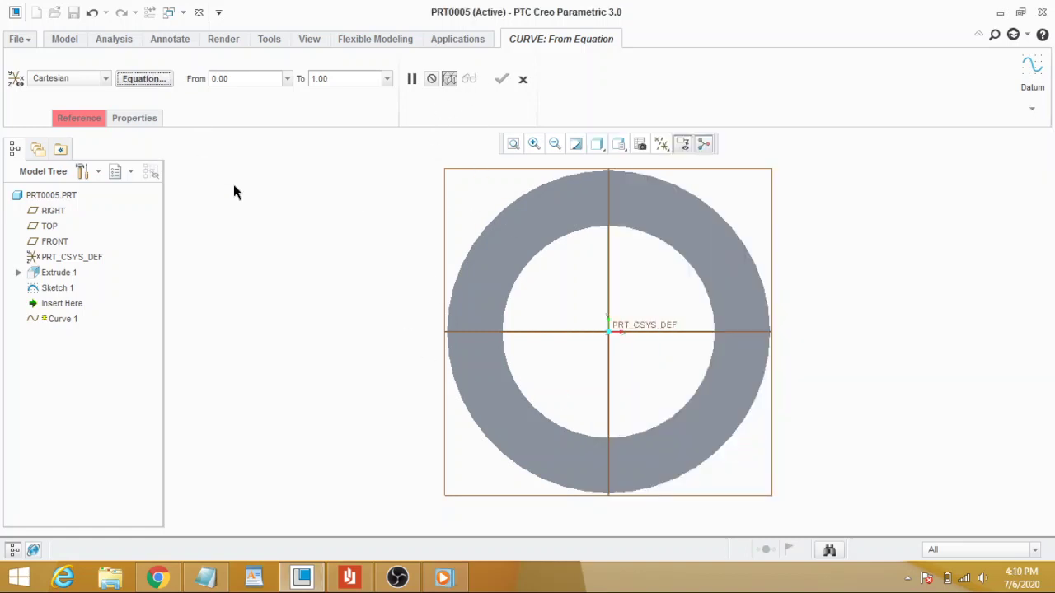
Step: Reference the involute curve to the PRT_CSYS_DEF coordinate system and complete it
{"action": "left_click", "coordinate": [640, 325]}
{"action": "left_click", "coordinate": [78, 118]}
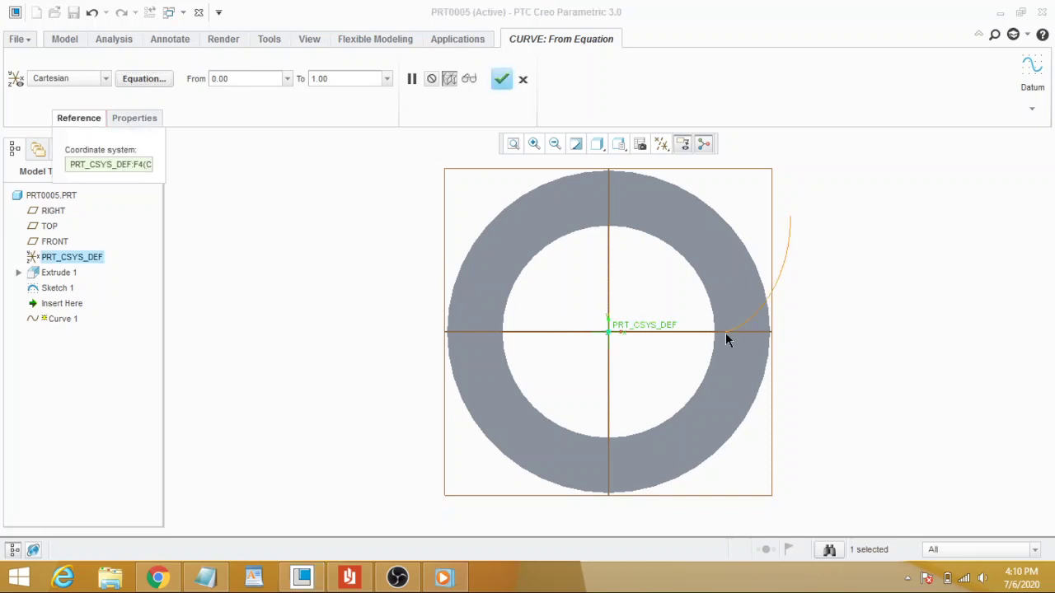
{"action": "left_click", "coordinate": [501, 78]}
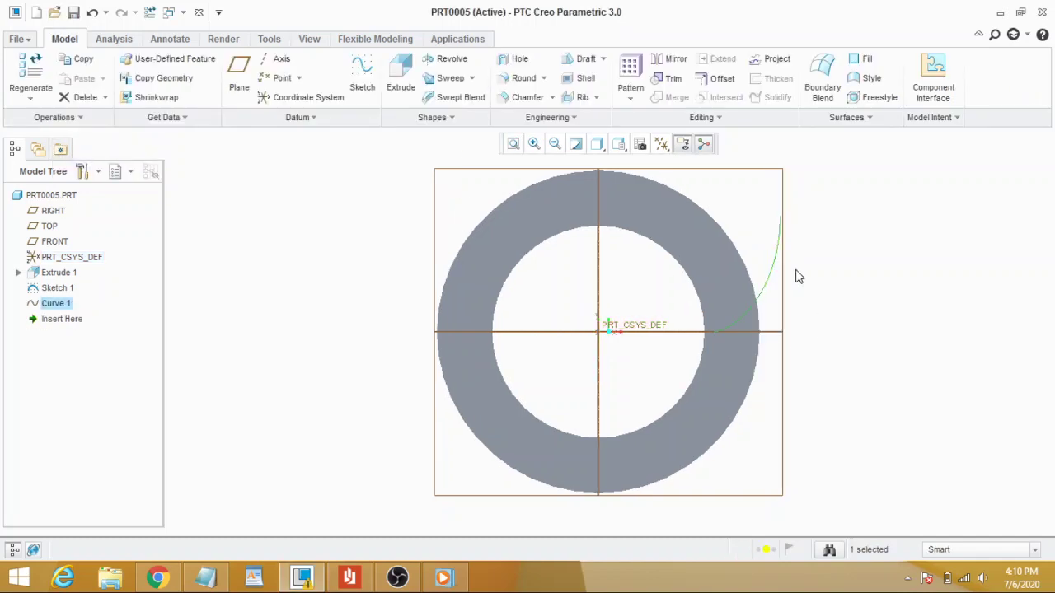
Step: Start a new sketch on the FRONT plane with the RIGHT plane as the right-facing orientation reference
{"action": "middle_click_drag", "start_coordinate": [758, 245], "coordinate": [744, 256]}
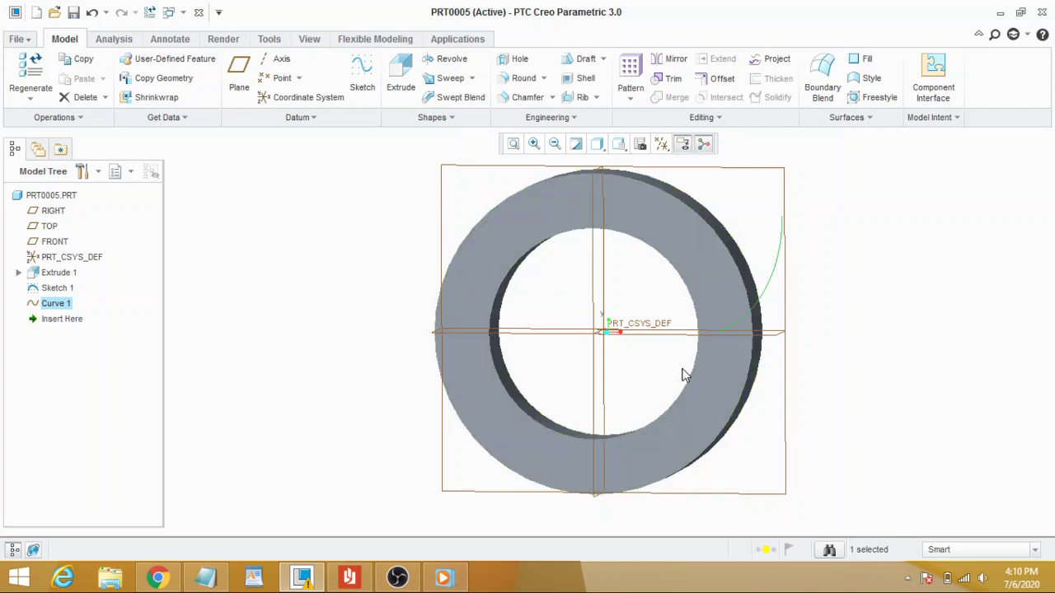
{"action": "left_click", "coordinate": [419, 219]}
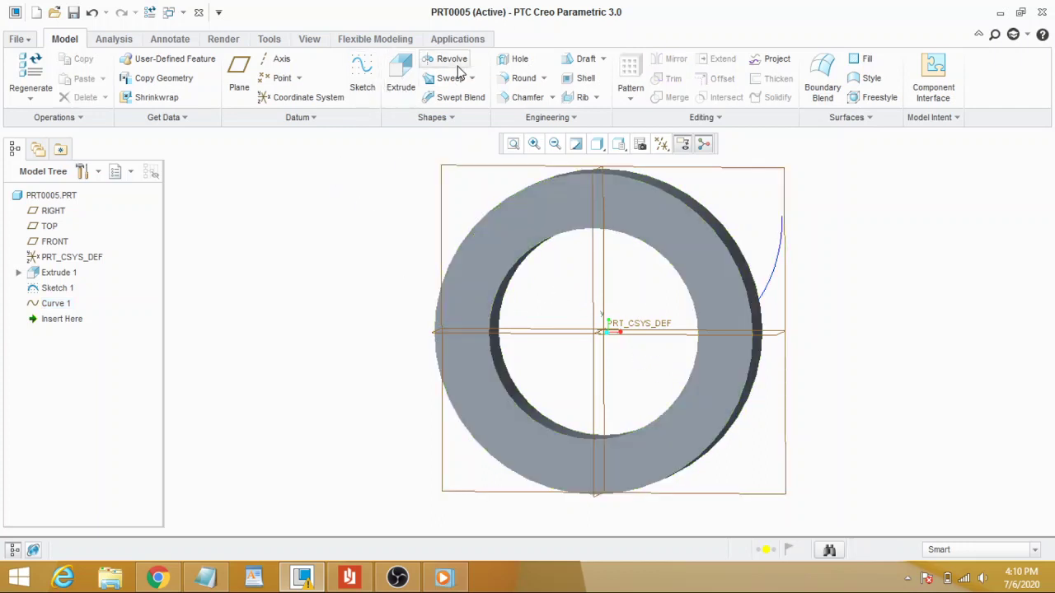
{"action": "left_click", "coordinate": [362, 83]}
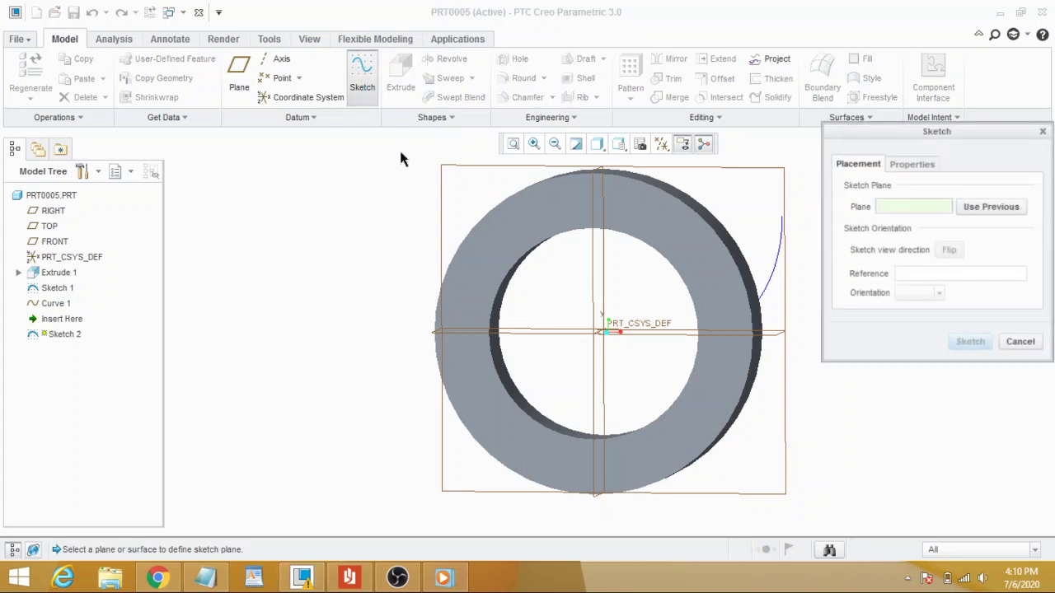
{"action": "left_click", "coordinate": [767, 174]}
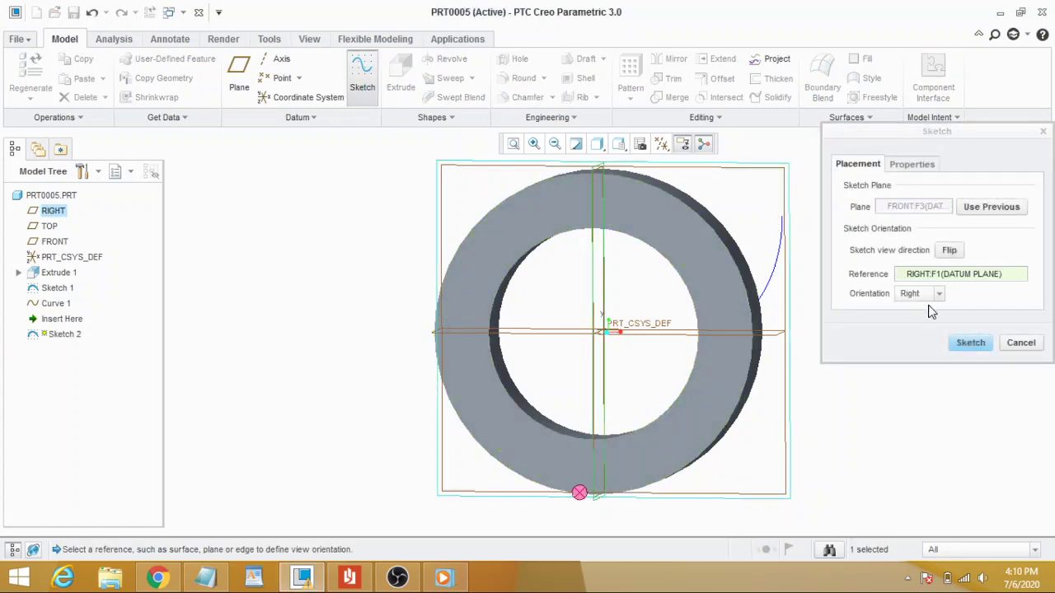
{"action": "left_click", "coordinate": [971, 343]}
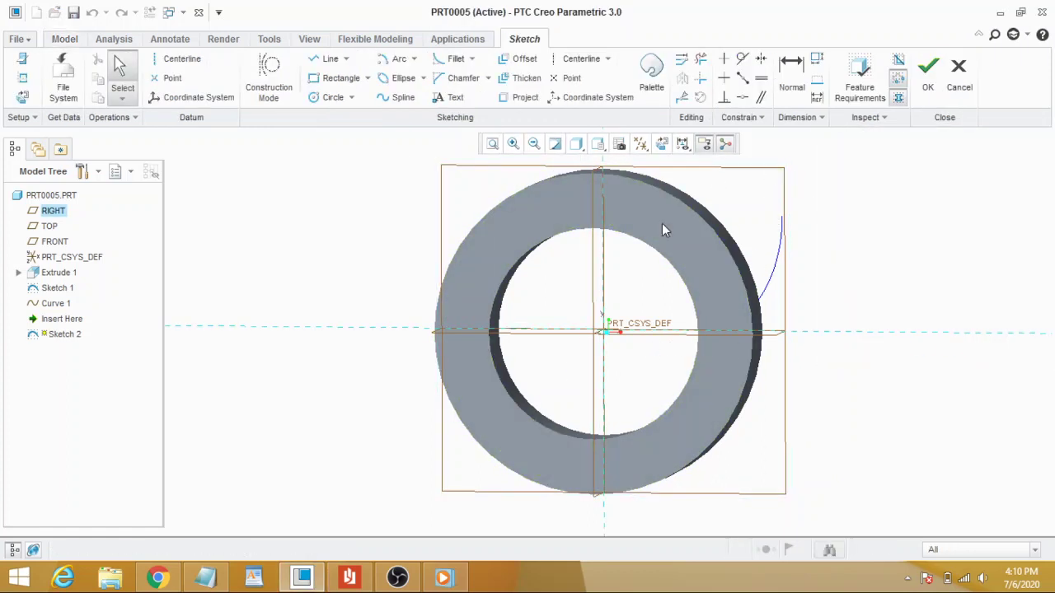
Step: Orient the view to the sketch plane and add the Sketch 1 circle and the involute Curve 1 as sketch references
{"action": "left_click", "coordinate": [661, 143]}
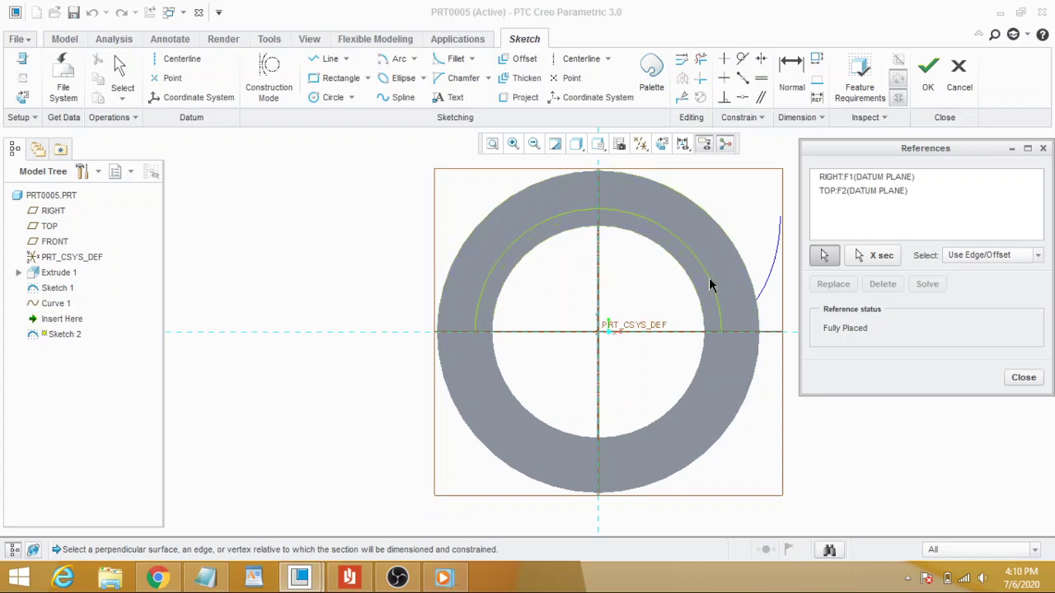
{"action": "left_click", "coordinate": [707, 287]}
{"action": "left_click", "coordinate": [766, 287]}
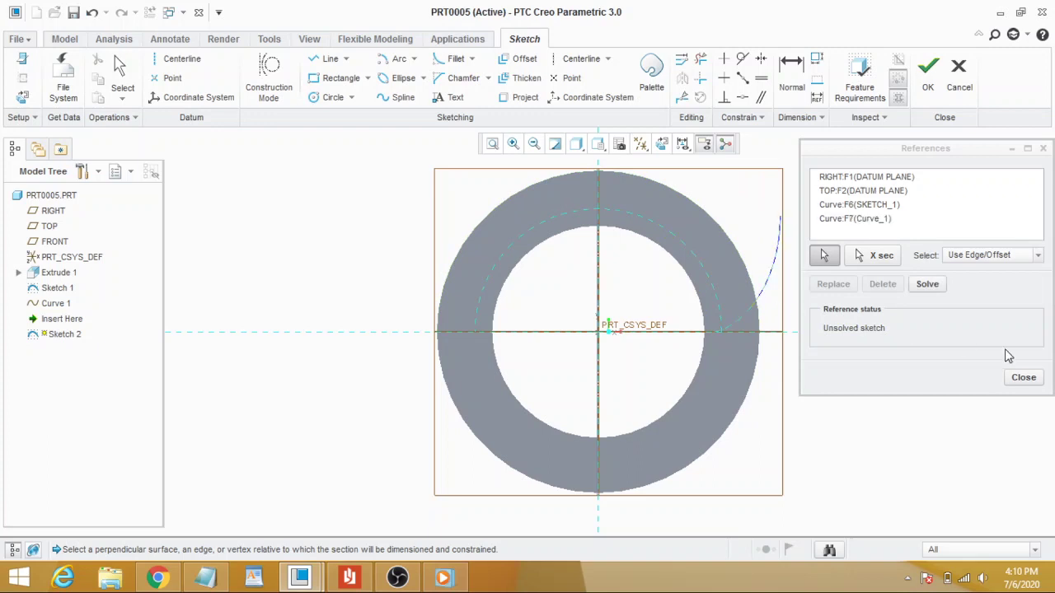
{"action": "left_click", "coordinate": [1024, 377]}
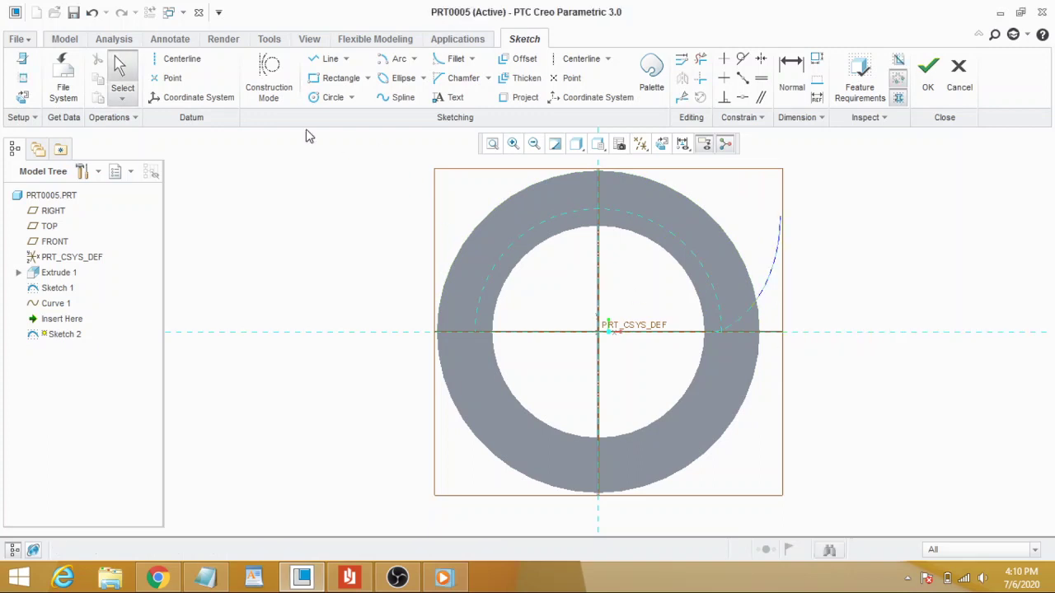
{"action": "left_click", "coordinate": [414, 58]}
{"action": "left_click", "coordinate": [428, 158]}
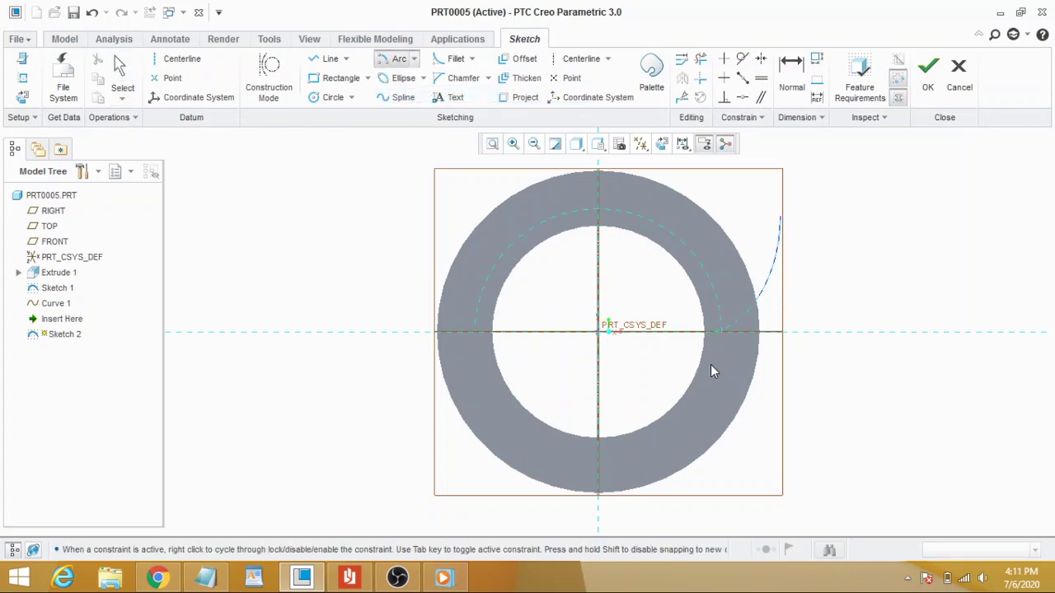
{"action": "scroll", "coordinate": [695, 320], "scroll_direction": "up", "scroll_amount": 5}
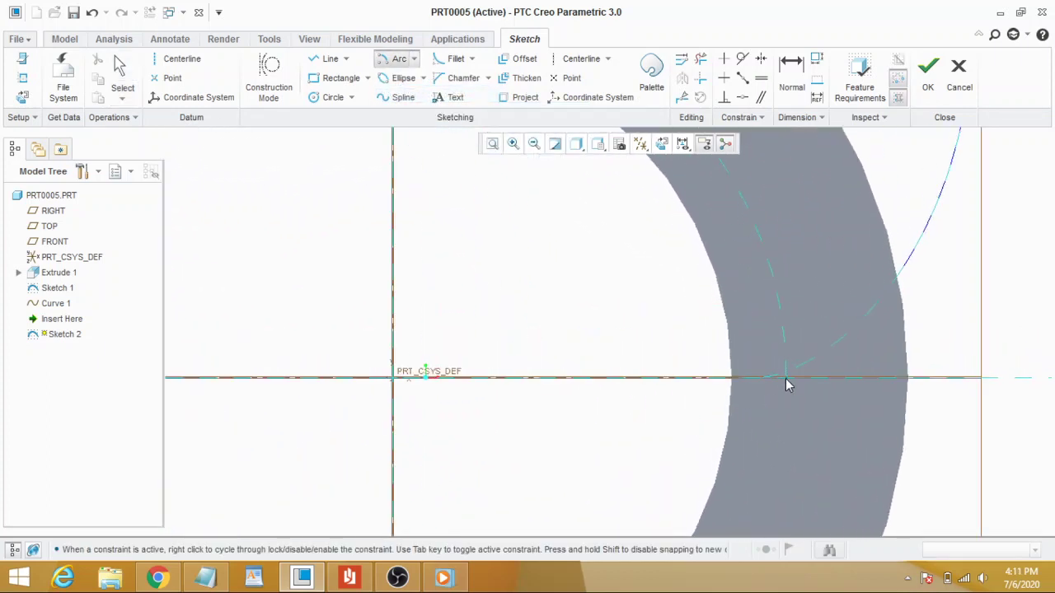
{"action": "left_click", "coordinate": [786, 371]}
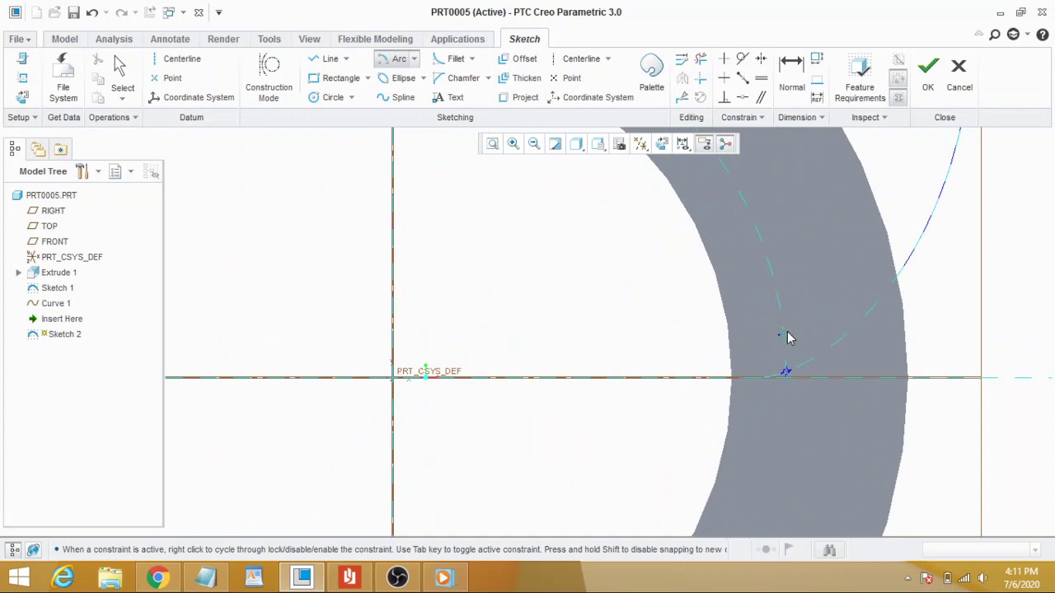
{"action": "left_click", "coordinate": [774, 283]}
{"action": "middle_click", "coordinate": [821, 309]}
{"action": "middle_click", "coordinate": [807, 305]}
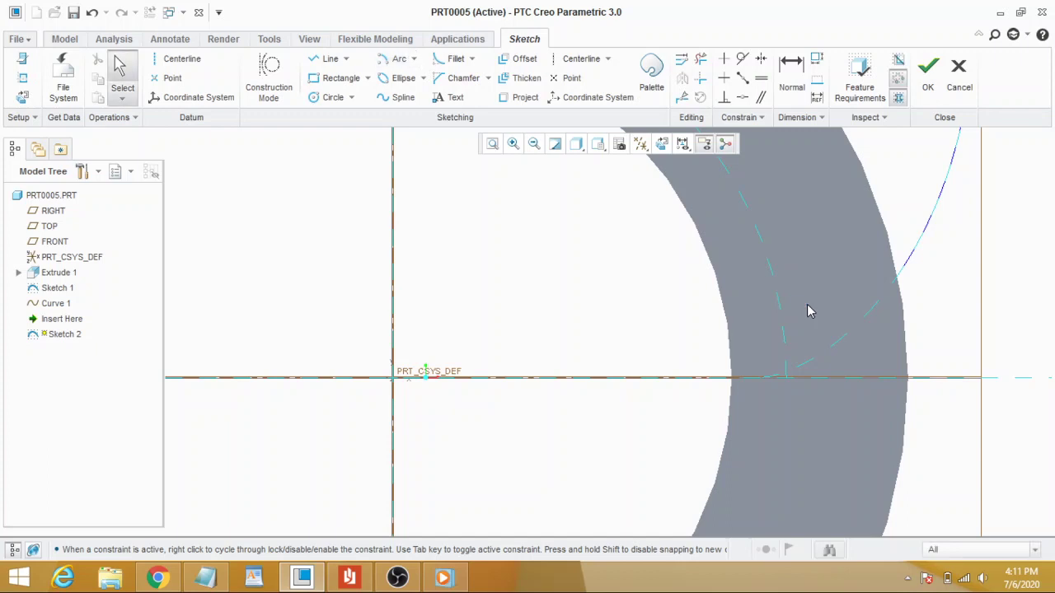
Step: Sketch a center-and-ends arc about the origin, starting where the involute meets the reference circle and running a short way up that circle
{"action": "left_click", "coordinate": [416, 64]}
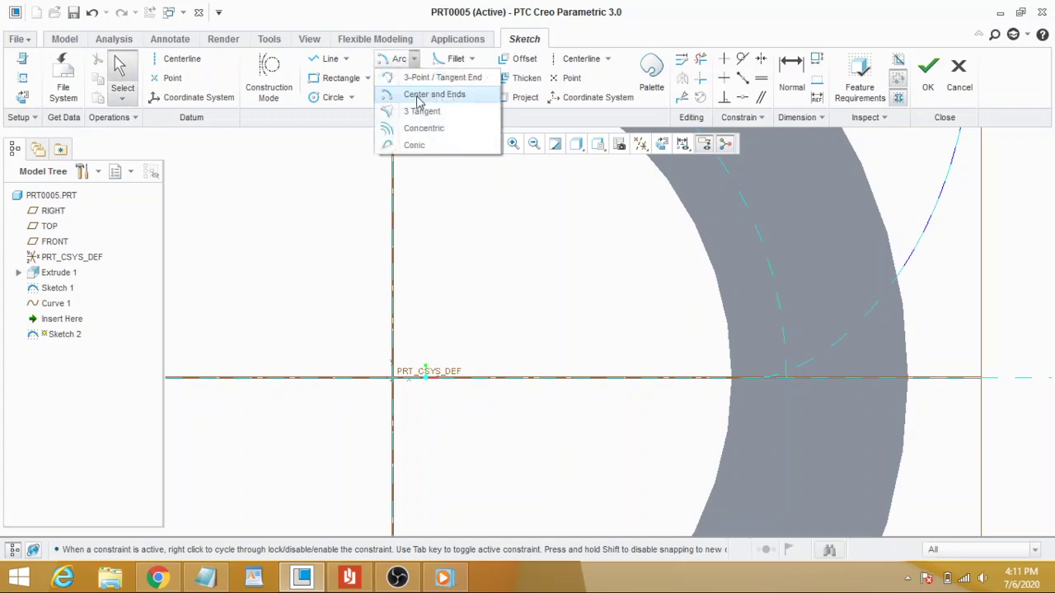
{"action": "left_click", "coordinate": [418, 93]}
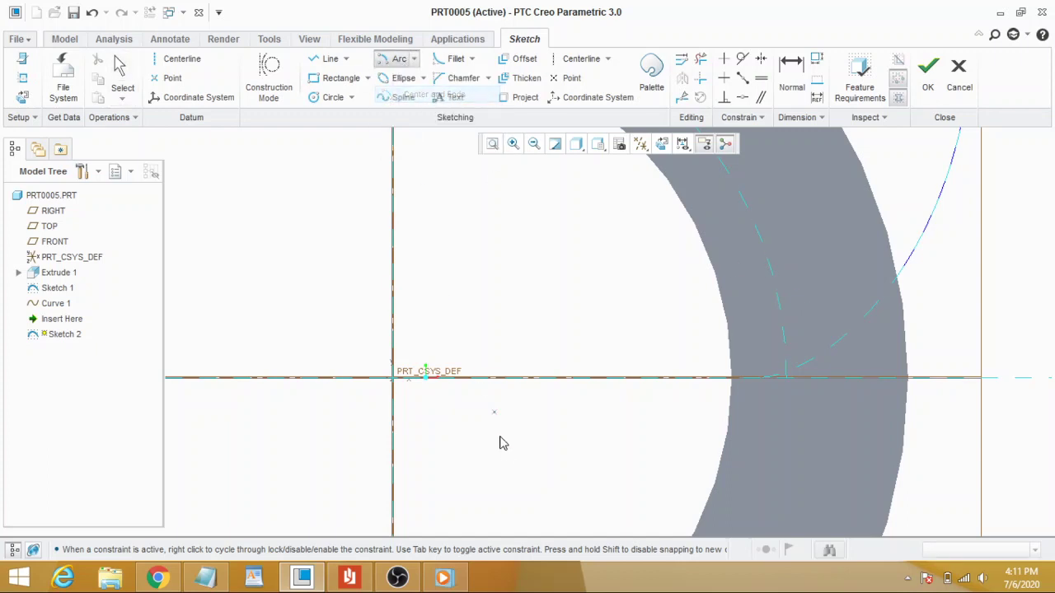
{"action": "left_click", "coordinate": [392, 377]}
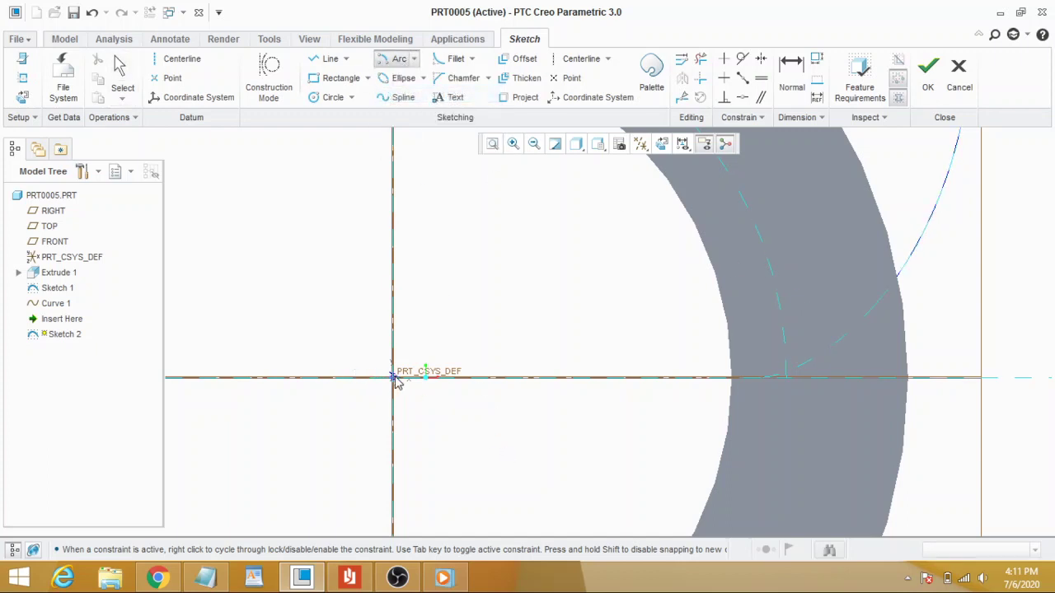
{"action": "left_click", "coordinate": [787, 373]}
{"action": "middle_click", "coordinate": [857, 161]}
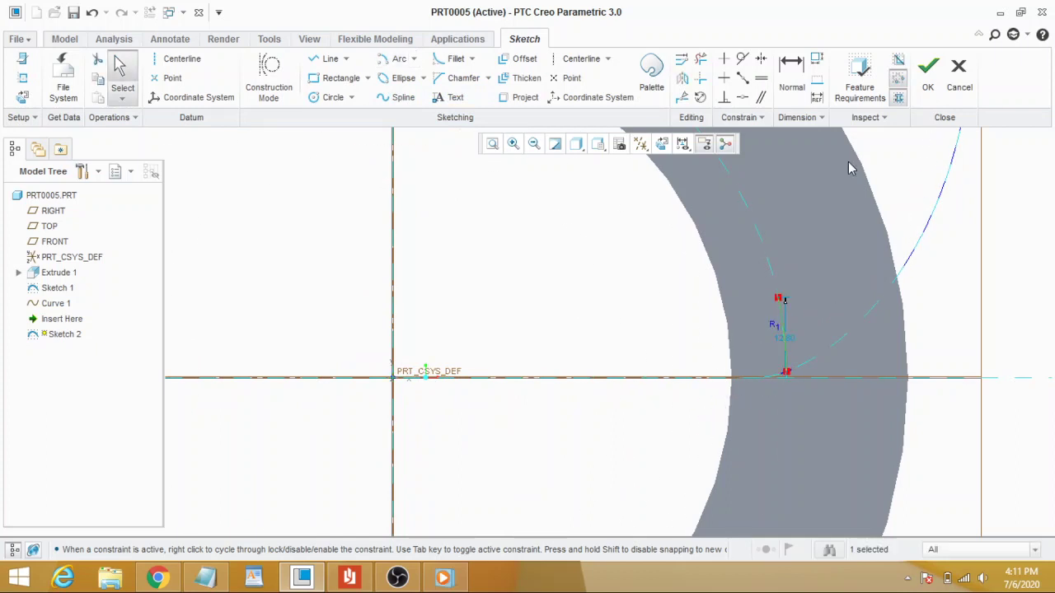
Step: Dimension the arc's length, drive it with a relation that evaluates to 11.00, and finish the sketch
{"action": "left_click", "coordinate": [789, 78]}
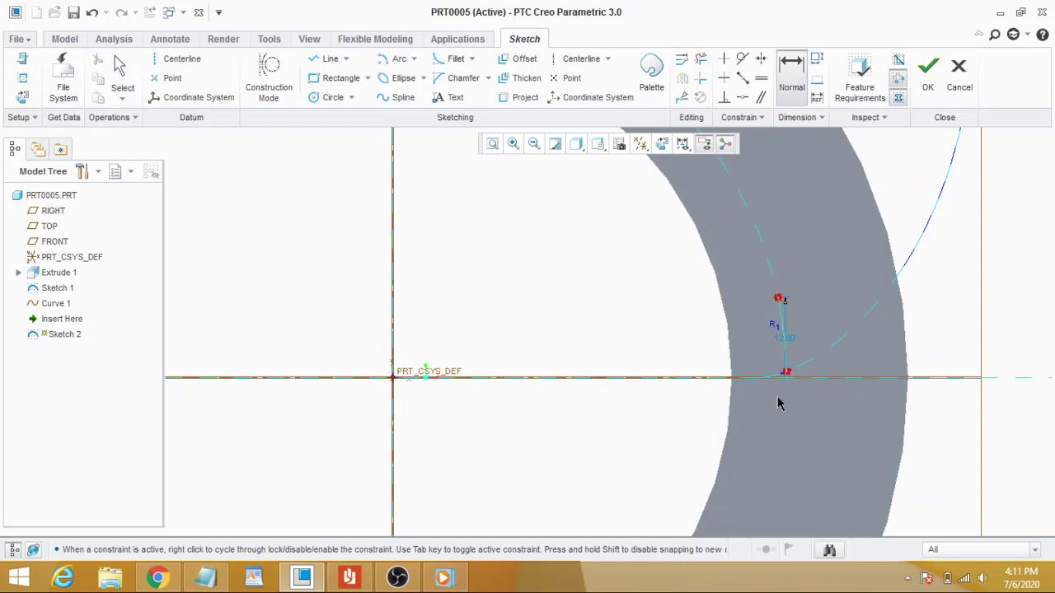
{"action": "left_click", "coordinate": [804, 324]}
{"action": "middle_click", "coordinate": [806, 316]}
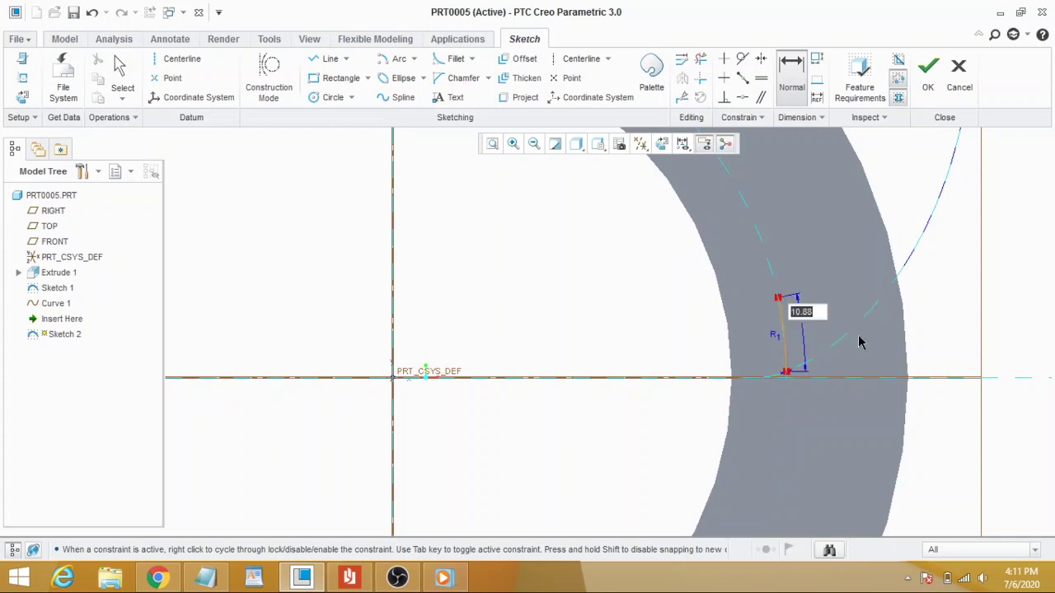
{"action": "type", "text": "1"}
{"action": "key", "text": "Return"}
{"action": "key", "text": "Return"}
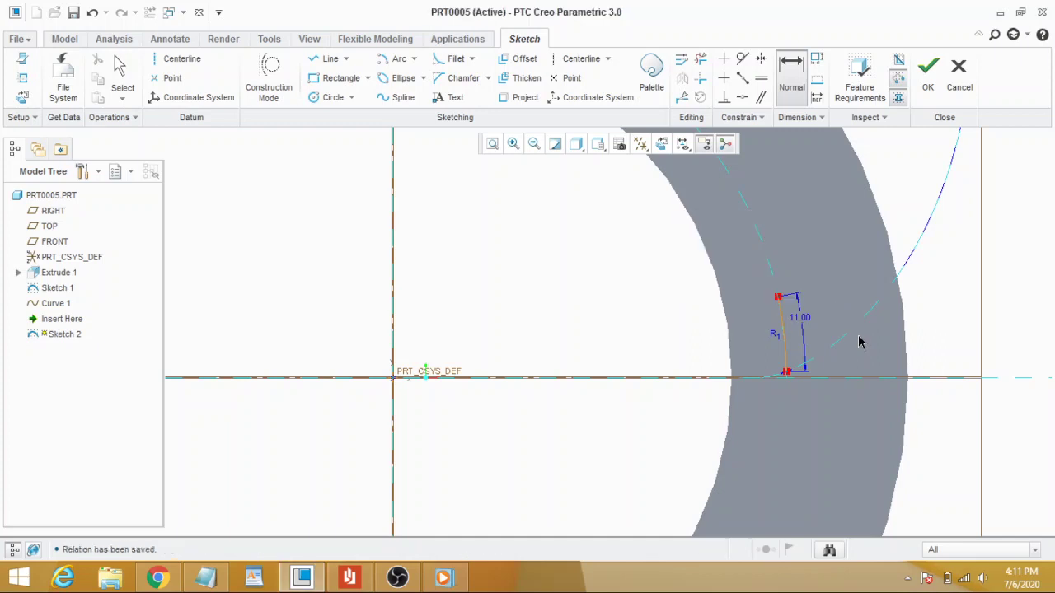
{"action": "left_click", "coordinate": [926, 77]}
Step: Create a datum point on the Sketch 2 arc at an offset ratio of 0.5 from the curve's end
{"action": "left_click", "coordinate": [278, 78]}
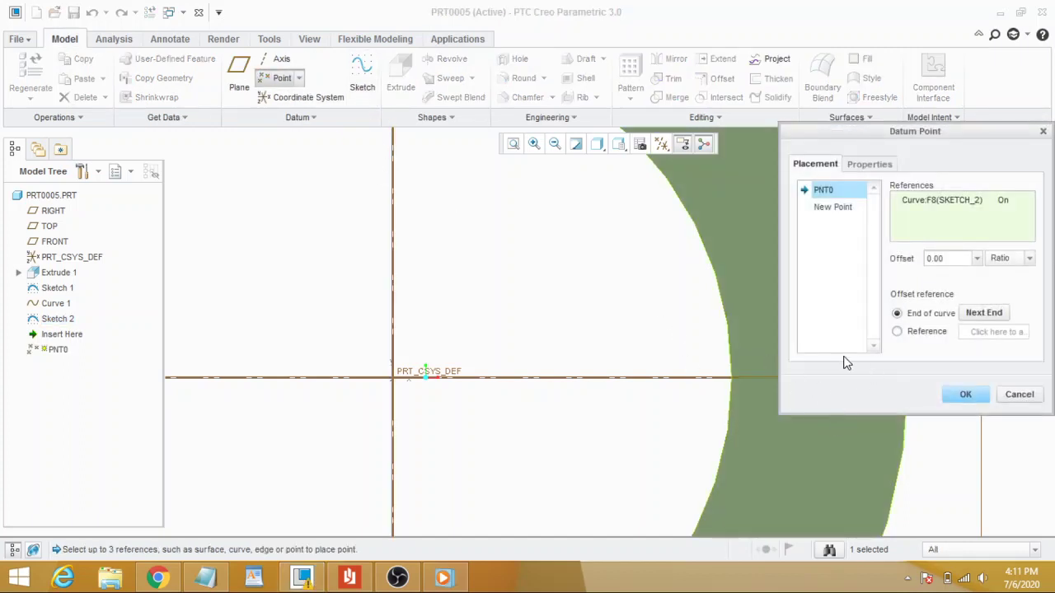
{"action": "left_click", "coordinate": [668, 420]}
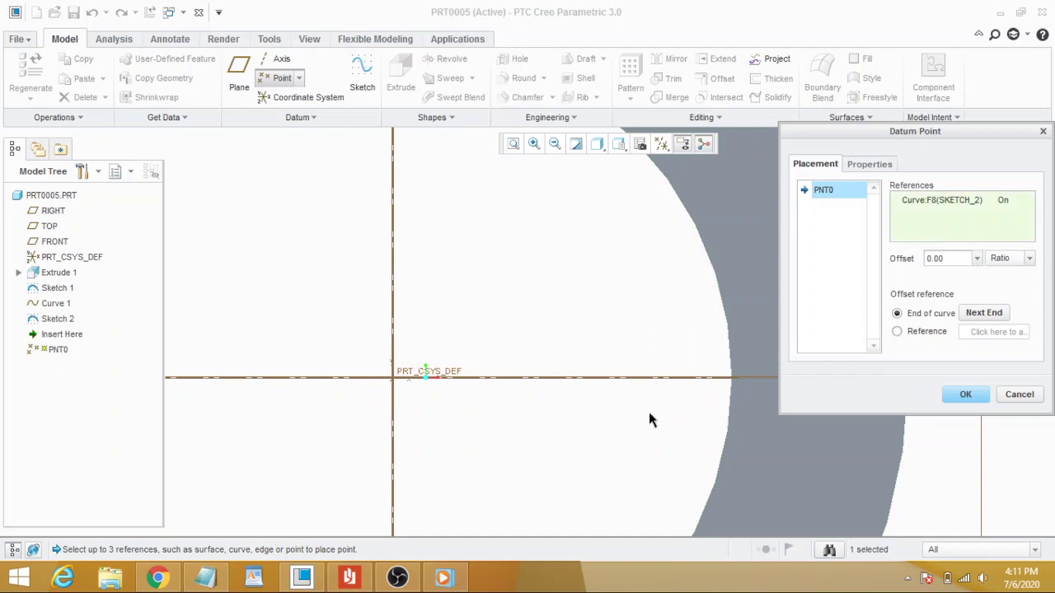
{"action": "scroll", "coordinate": [650, 419], "scroll_direction": "down", "scroll_amount": 3}
{"action": "key", "text": "ctrl+d"}
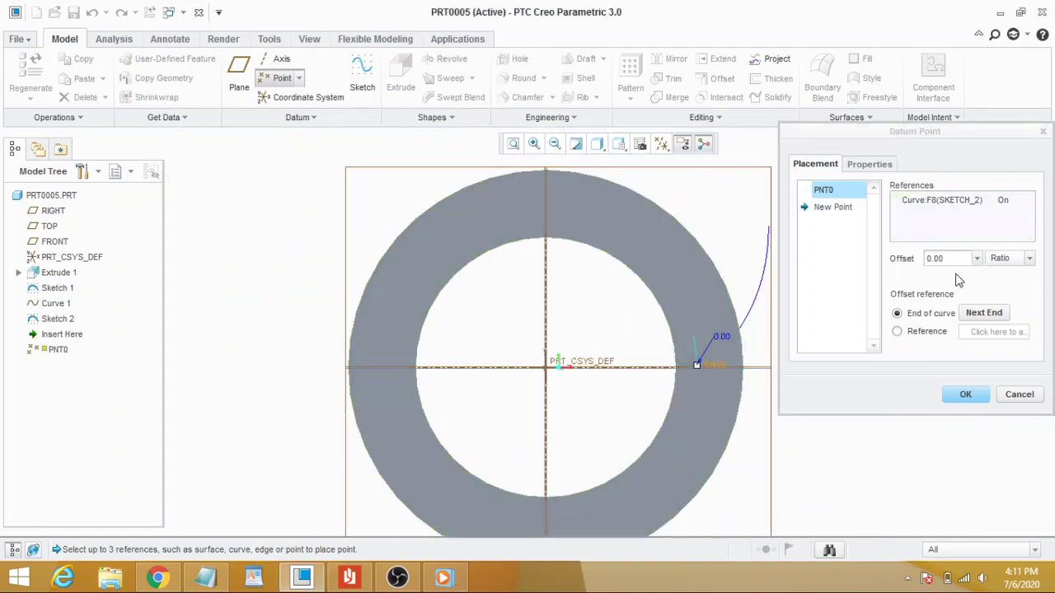
{"action": "left_click", "coordinate": [952, 258]}
{"action": "double_click", "coordinate": [953, 260]}
{"action": "type", "text": "0.5"}
{"action": "key", "text": "Return"}
{"action": "left_click", "coordinate": [966, 396]}
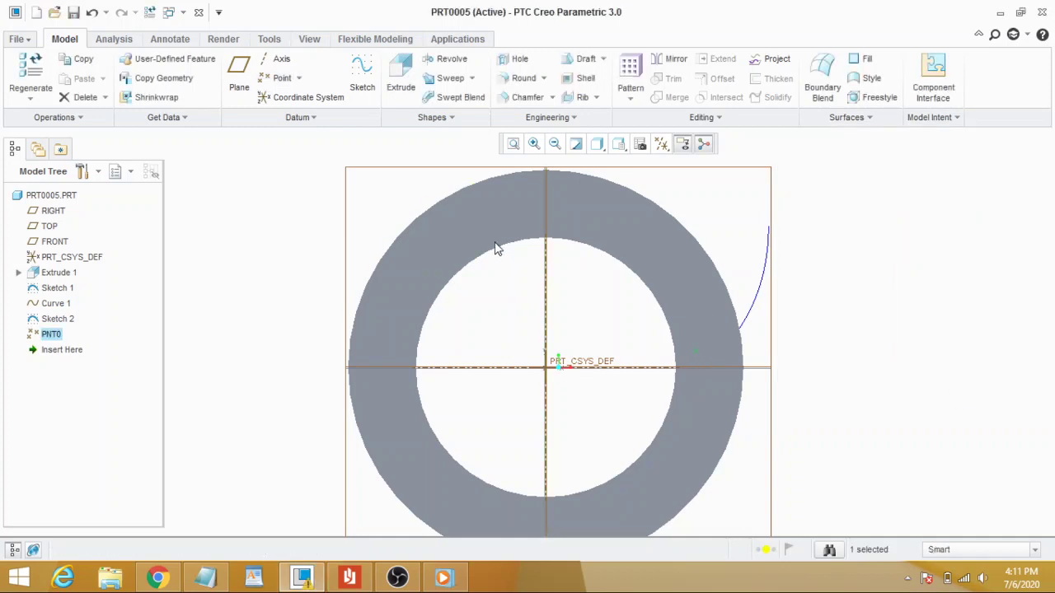
Step: Create a datum plane through point PNT0 and the ring's central axis A_1
{"action": "left_click", "coordinate": [239, 82]}
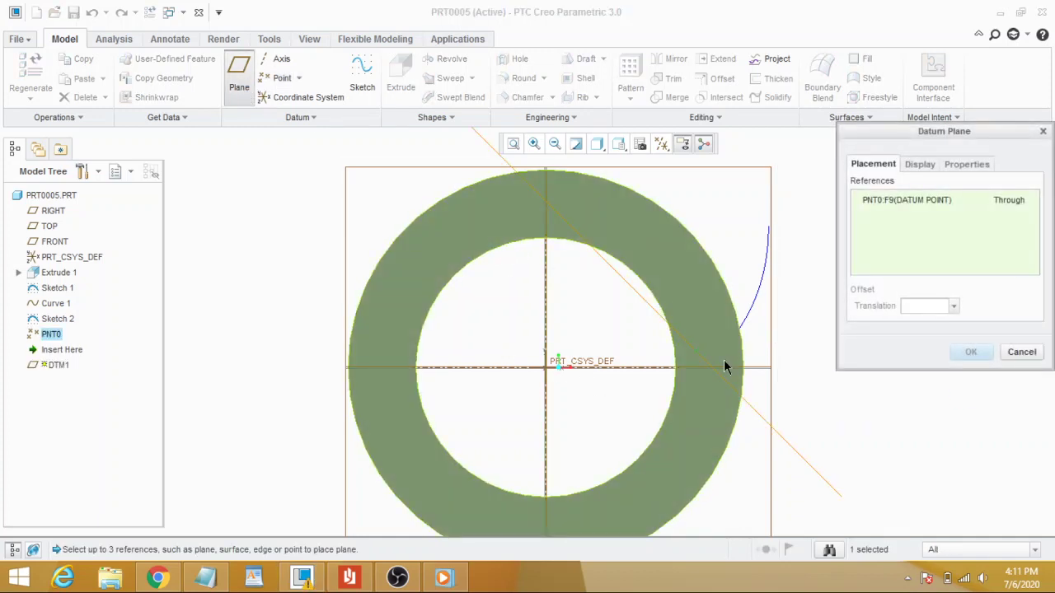
{"action": "middle_click_drag", "start_coordinate": [690, 357], "coordinate": [600, 337]}
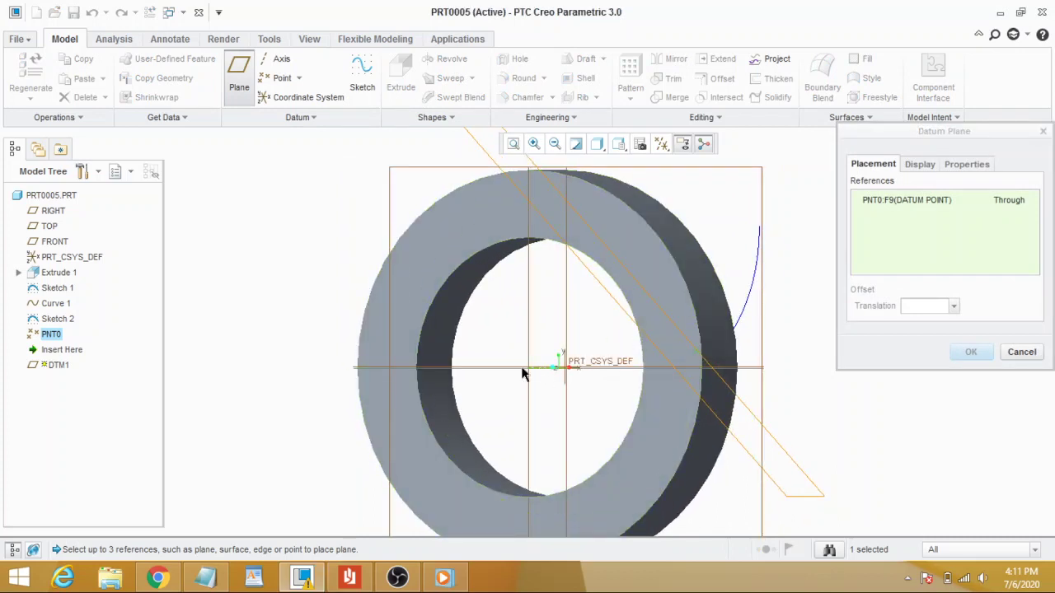
{"action": "left_click", "coordinate": [545, 368], "text": "ctrl"}
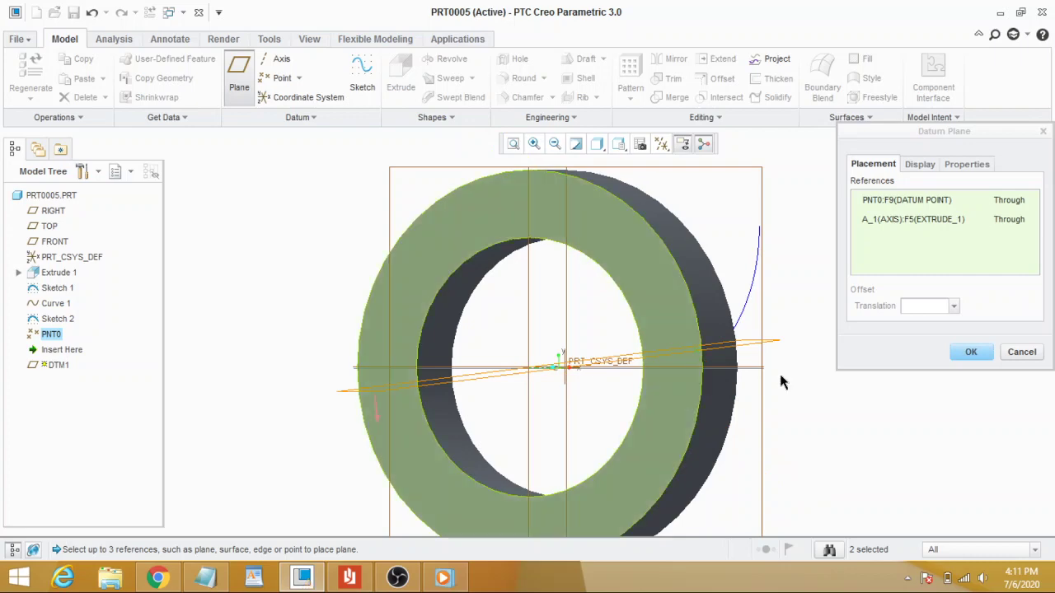
{"action": "left_click", "coordinate": [971, 353]}
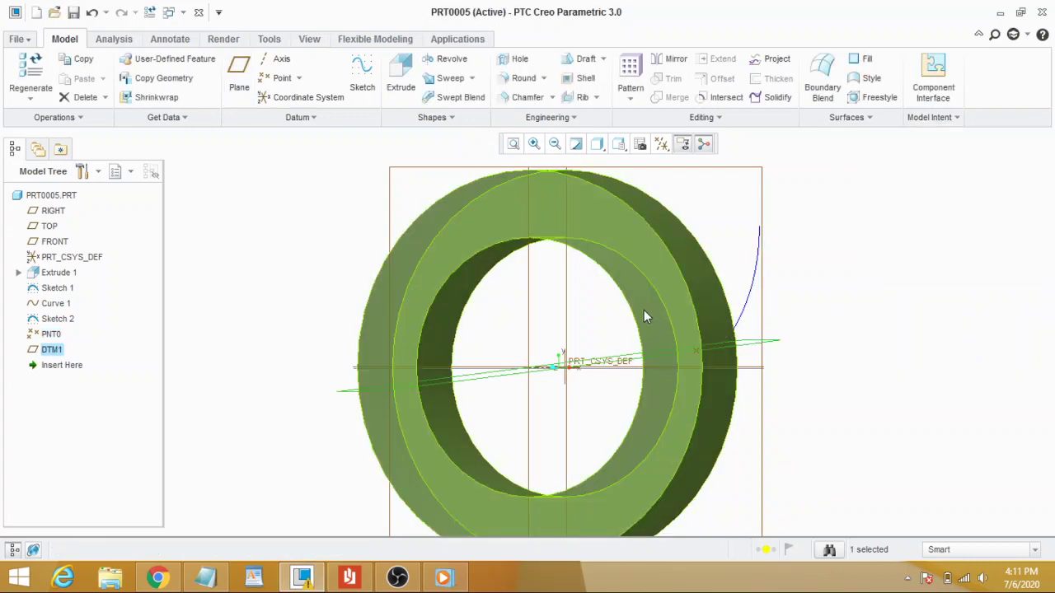
Step: Mirror the involute Curve 1 about datum plane DTM1
{"action": "middle_click_drag", "start_coordinate": [675, 329], "coordinate": [692, 326]}
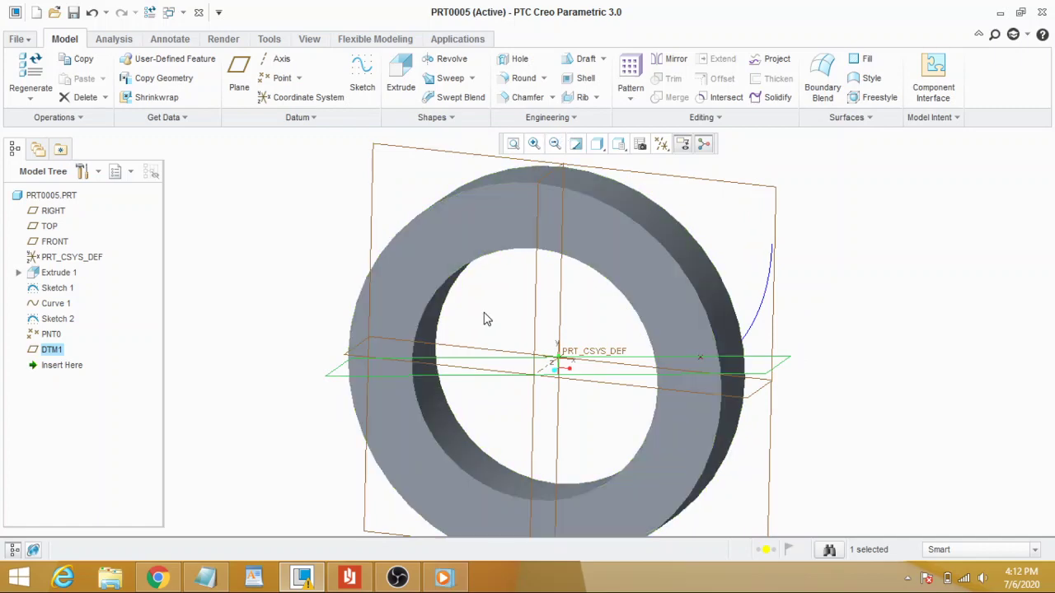
{"action": "left_click", "coordinate": [828, 303]}
{"action": "left_click", "coordinate": [767, 300]}
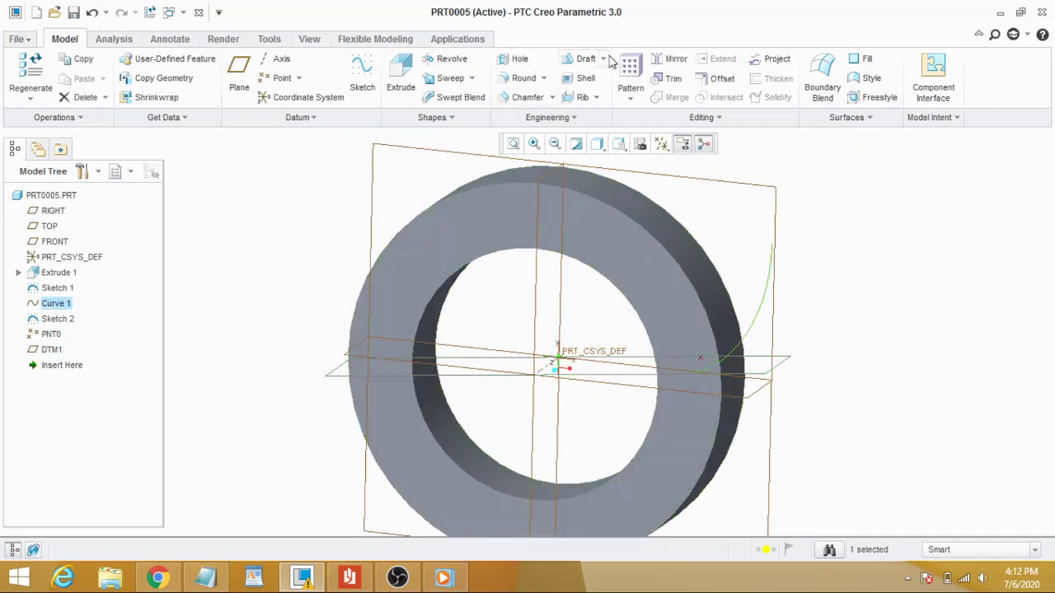
{"action": "left_click", "coordinate": [664, 63]}
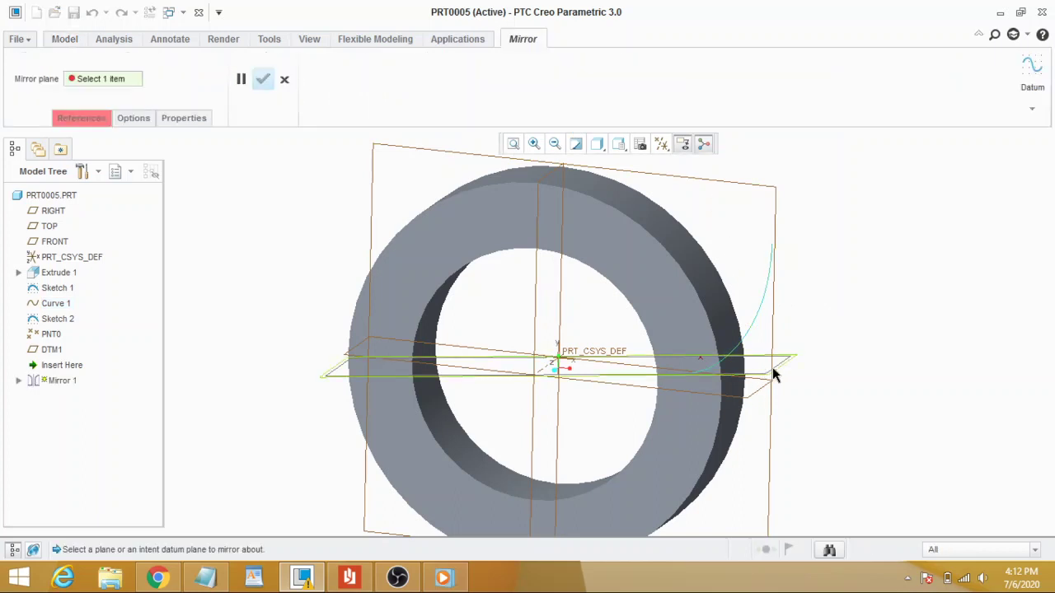
{"action": "left_click", "coordinate": [772, 367]}
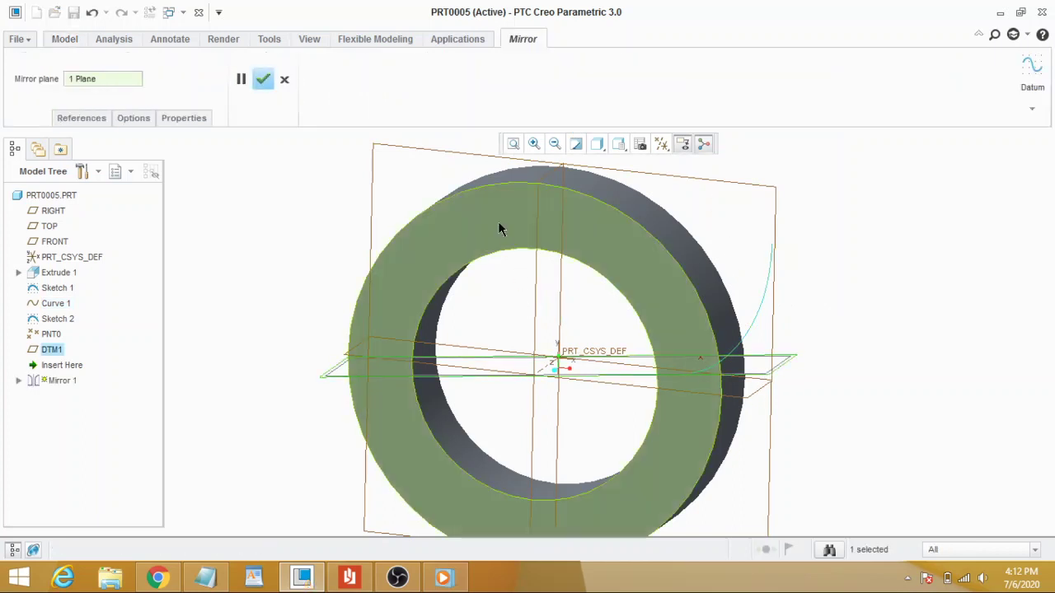
{"action": "left_click", "coordinate": [262, 80]}
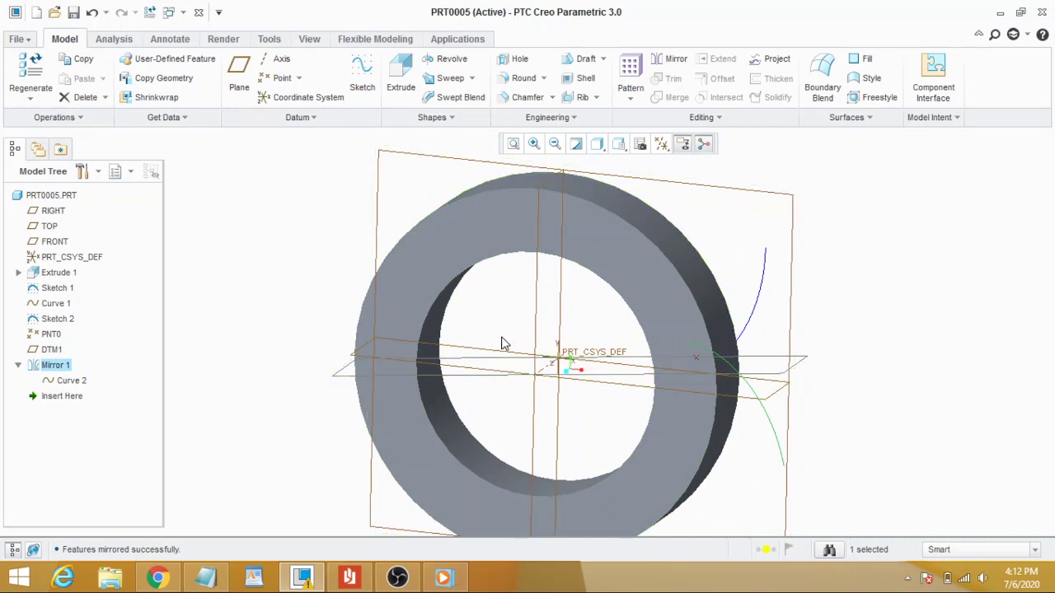
Step: Start a new Extrude feature
{"action": "left_click", "coordinate": [335, 232]}
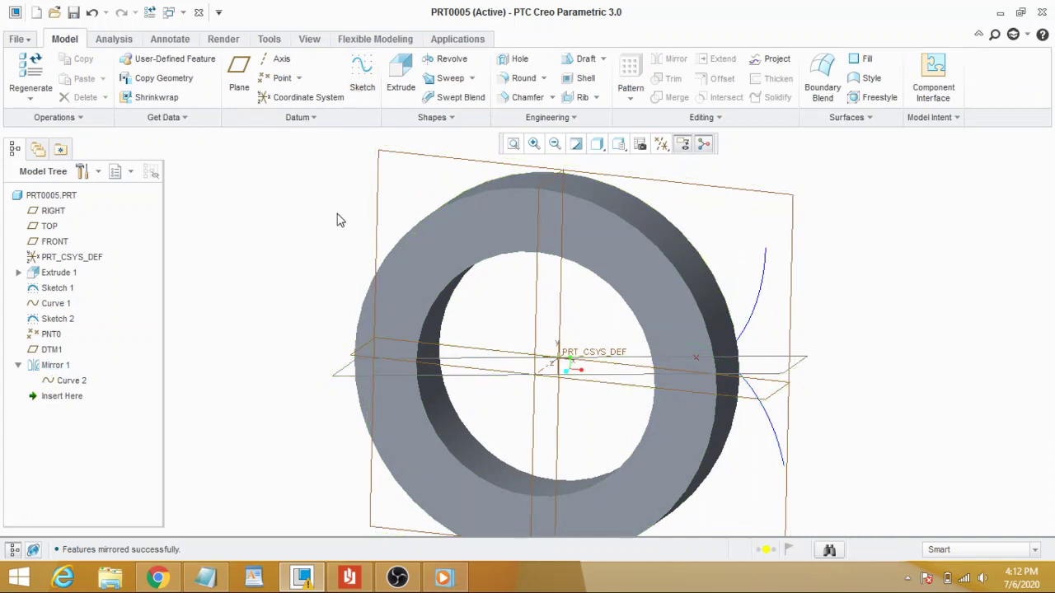
{"action": "left_click", "coordinate": [402, 82]}
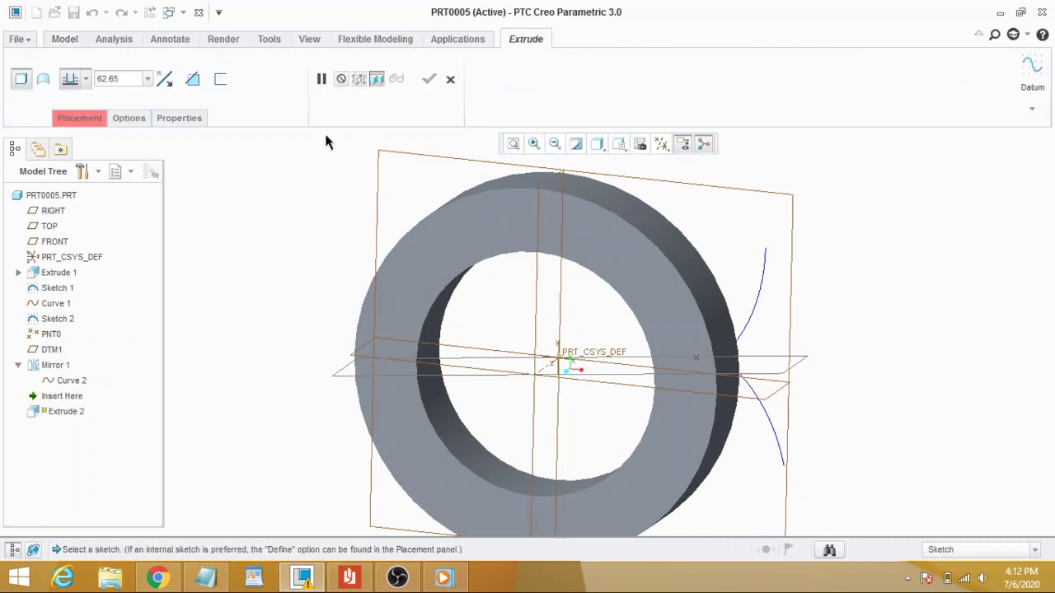
{"action": "left_click", "coordinate": [79, 120]}
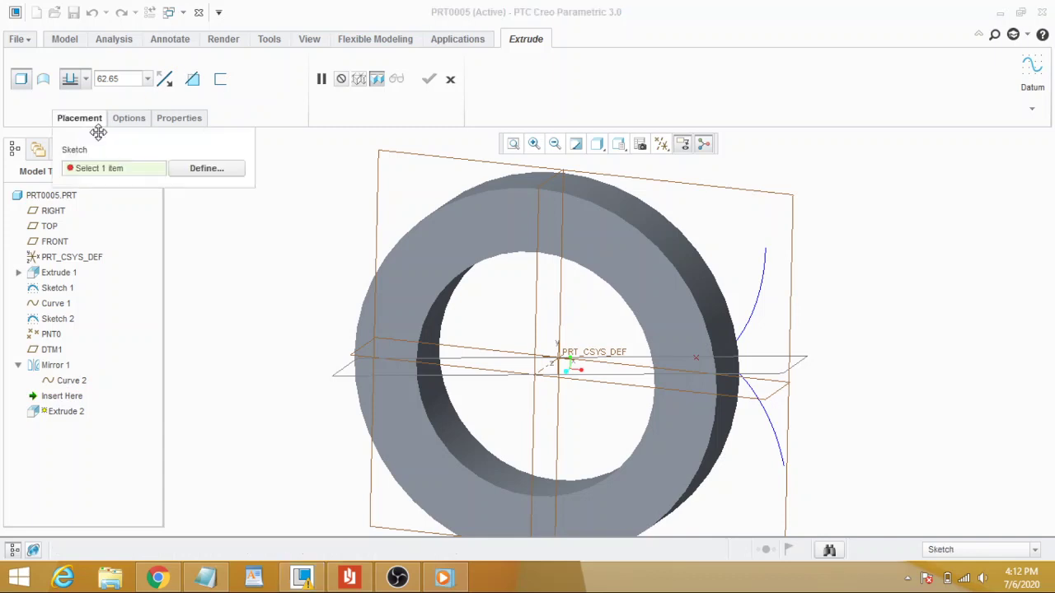
{"action": "left_click", "coordinate": [207, 170]}
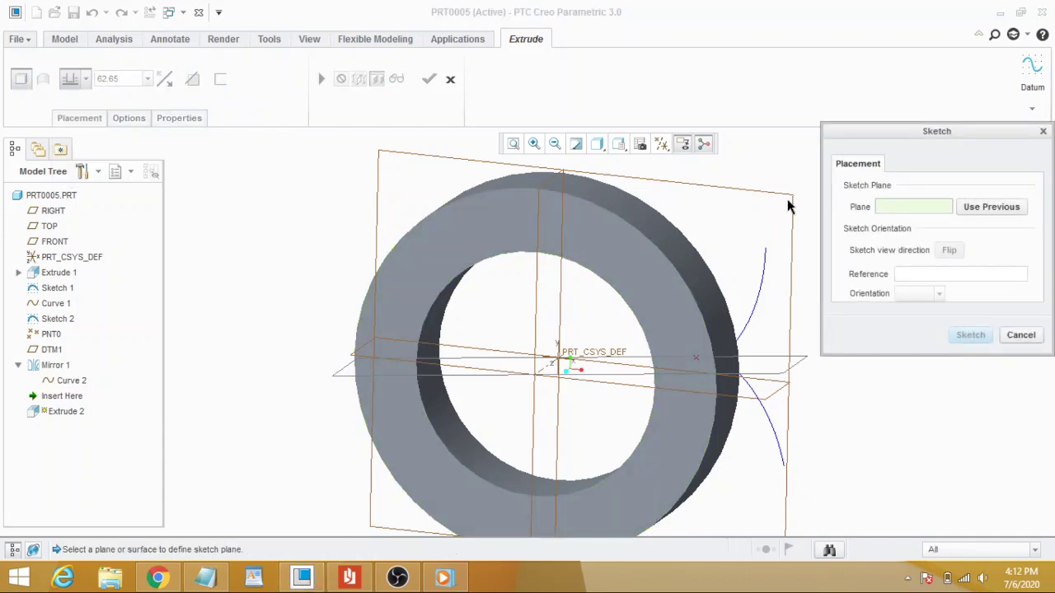
{"action": "left_click", "coordinate": [1020, 334]}
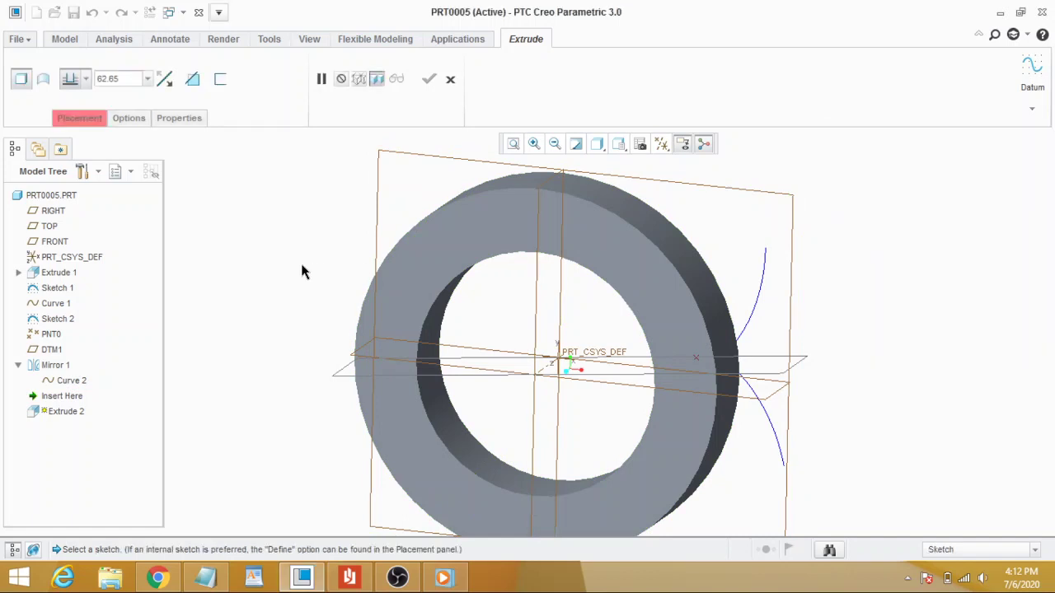
Step: Define the extrusion's internal sketch on the FRONT plane, with the RIGHT plane as the Right orientation reference
{"action": "left_click", "coordinate": [75, 118]}
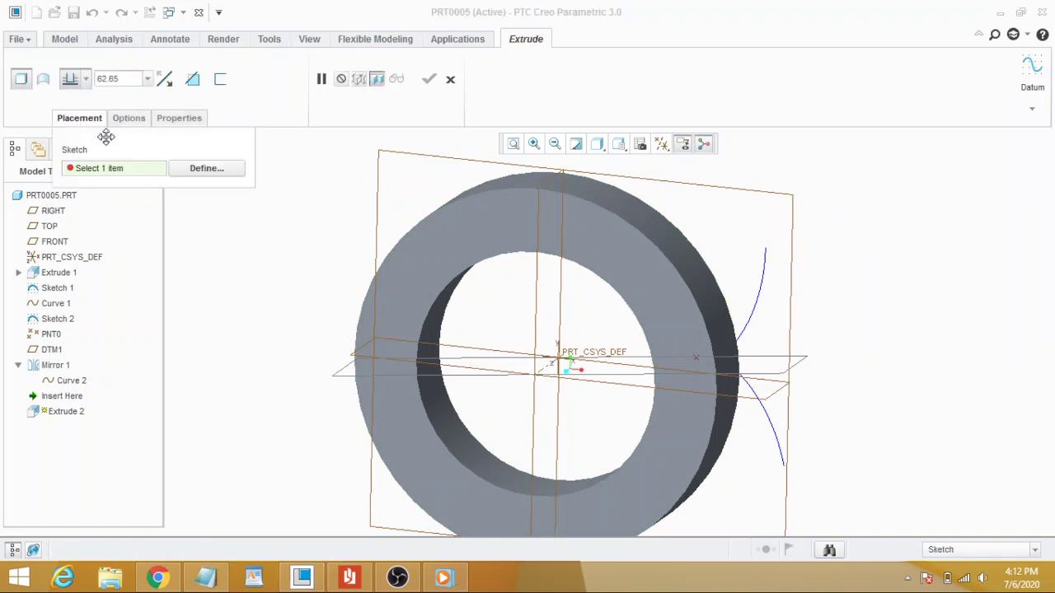
{"action": "left_click", "coordinate": [205, 168]}
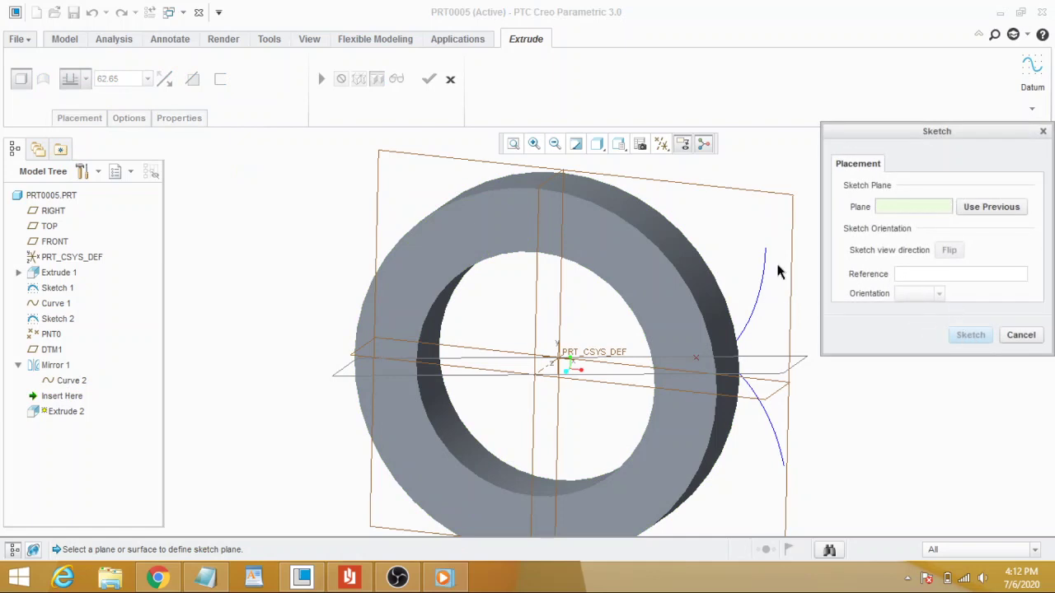
{"action": "left_click", "coordinate": [793, 237]}
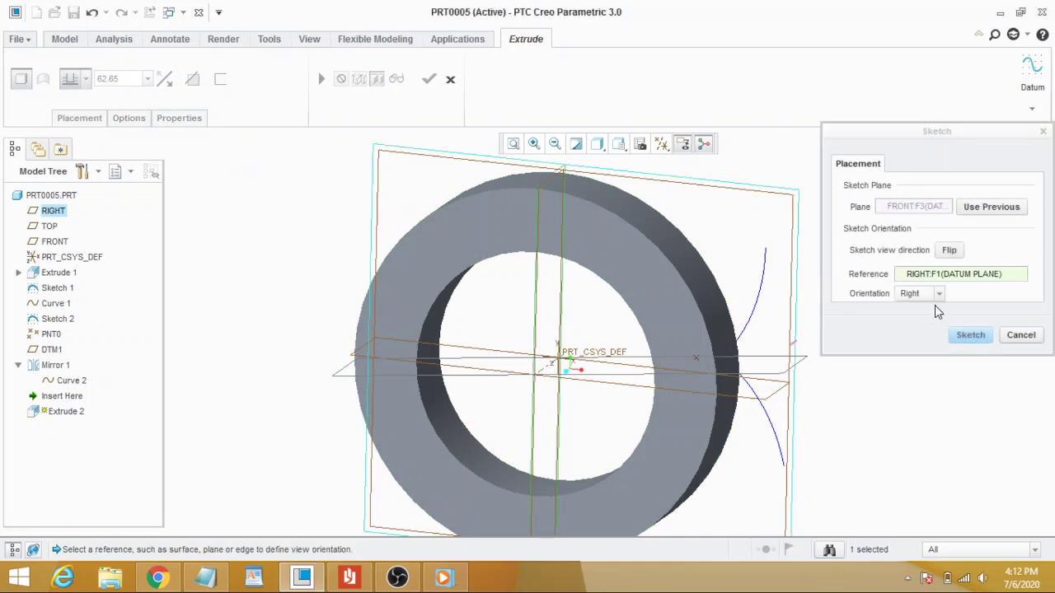
{"action": "left_click", "coordinate": [970, 336]}
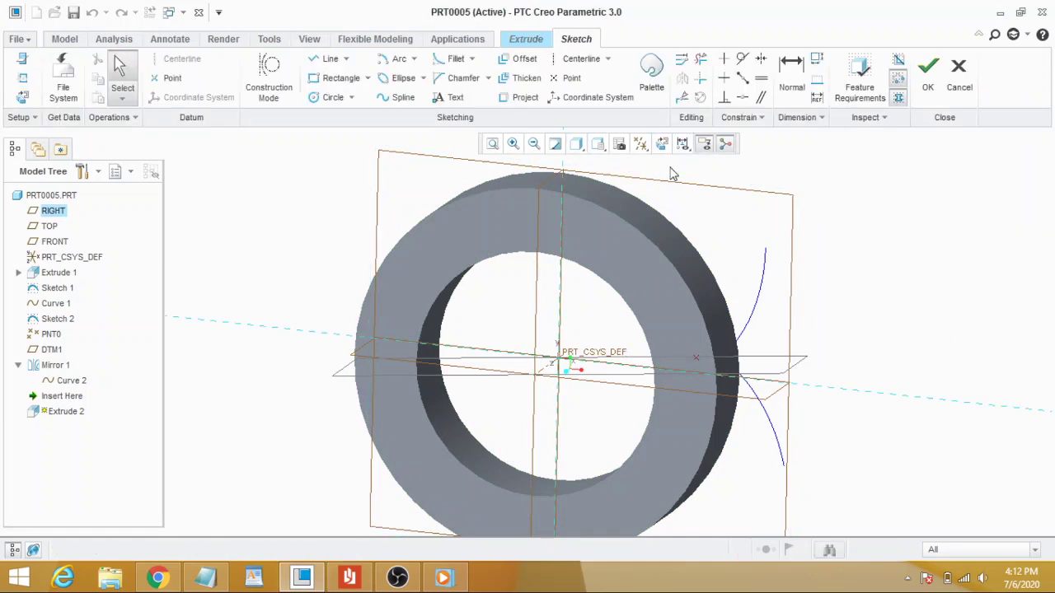
Step: Project the two concentric sketched circles, both involute curves and the ring's inner edge into the sketch as single edges
{"action": "left_click", "coordinate": [662, 145]}
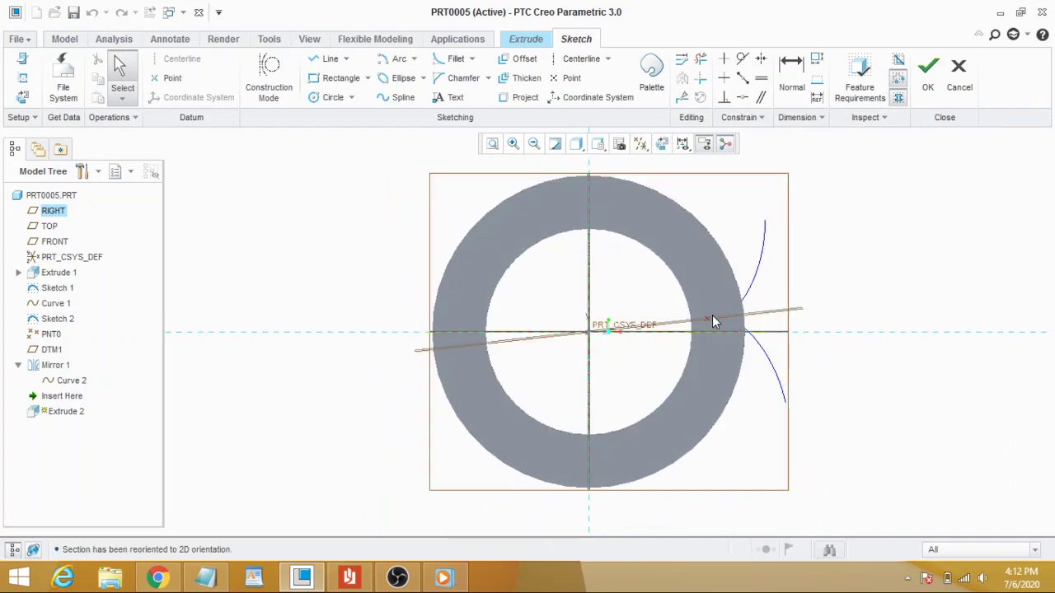
{"action": "scroll", "coordinate": [712, 314], "scroll_direction": "up", "scroll_amount": 4}
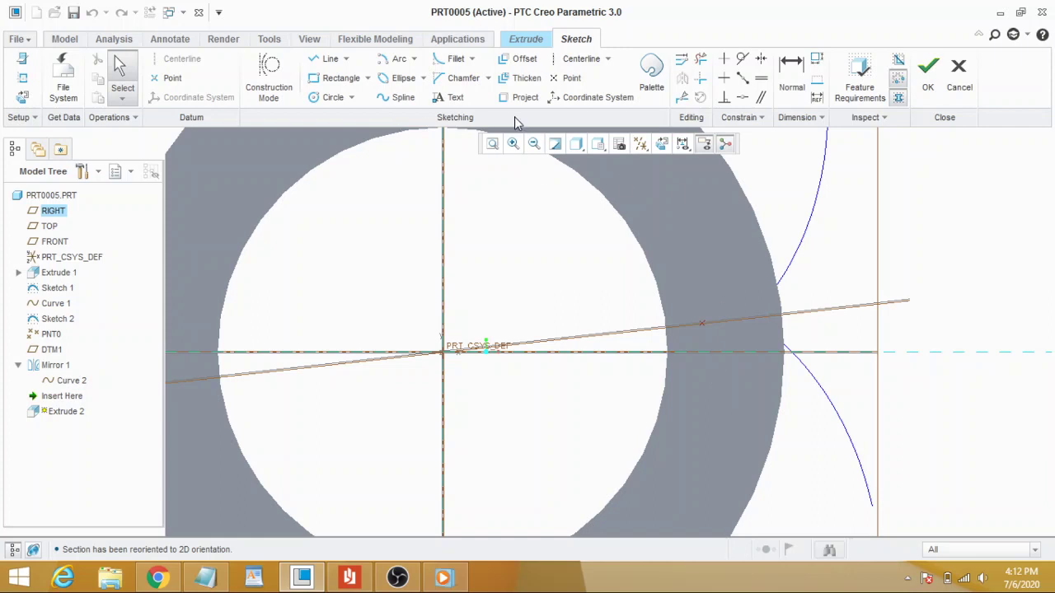
{"action": "left_click", "coordinate": [520, 99]}
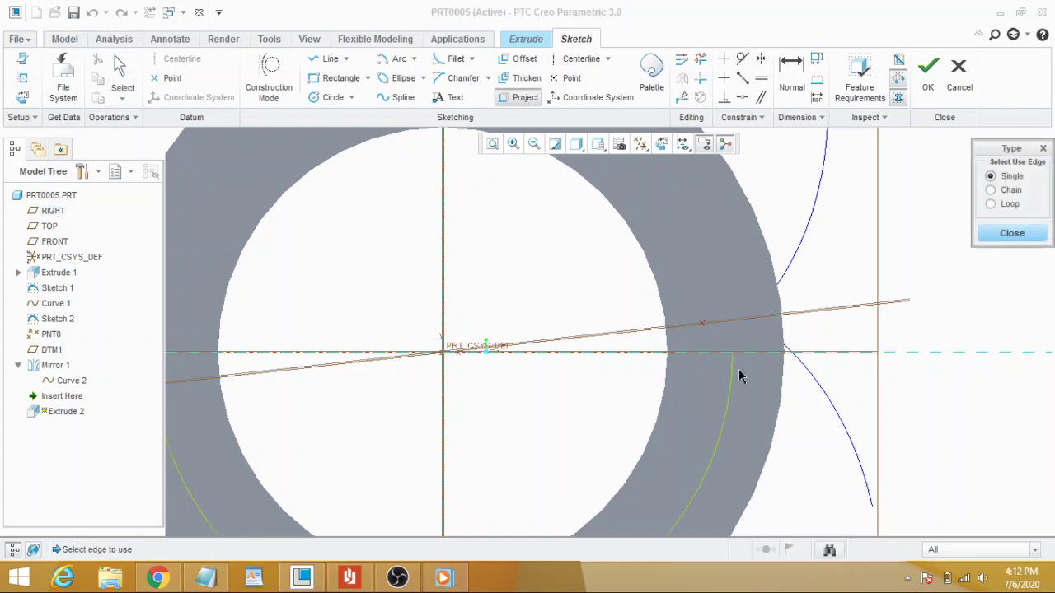
{"action": "left_click", "coordinate": [684, 265]}
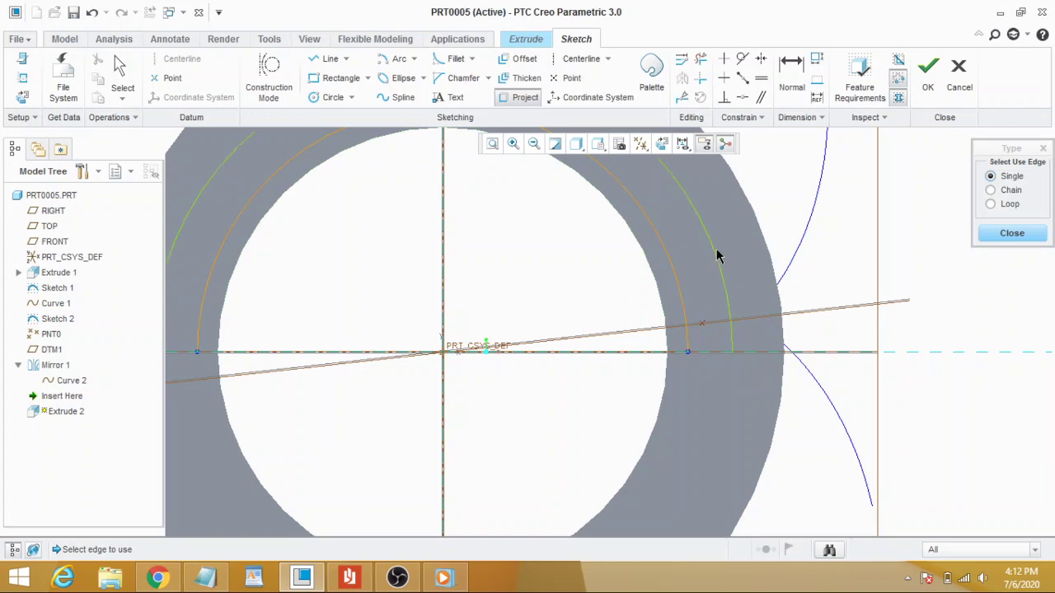
{"action": "left_click", "coordinate": [720, 264]}
{"action": "left_click", "coordinate": [783, 280]}
{"action": "left_click", "coordinate": [813, 379]}
{"action": "left_click", "coordinate": [685, 384]}
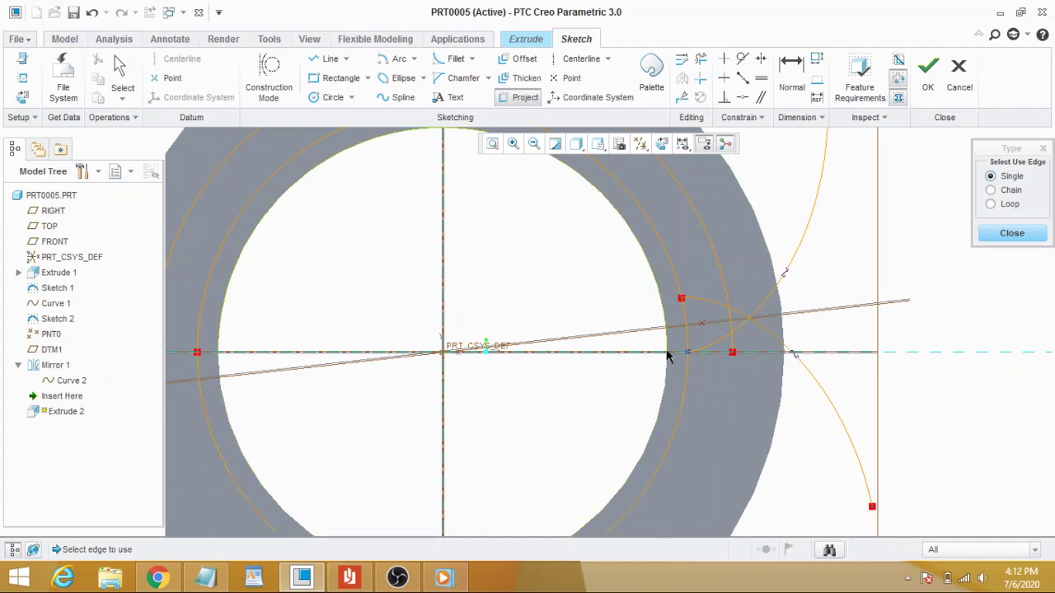
{"action": "left_click", "coordinate": [669, 375]}
{"action": "left_click", "coordinate": [1012, 233]}
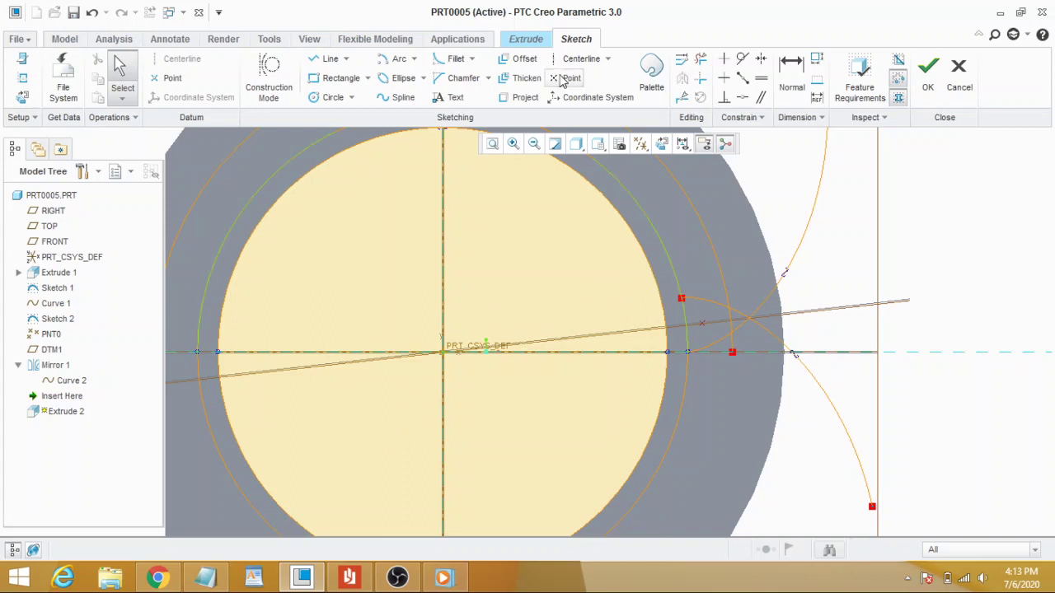
Step: Draw a line from the mirrored involute's inner end, tangent to the curve and extending inward past the ring's inner edge
{"action": "left_click", "coordinate": [328, 61]}
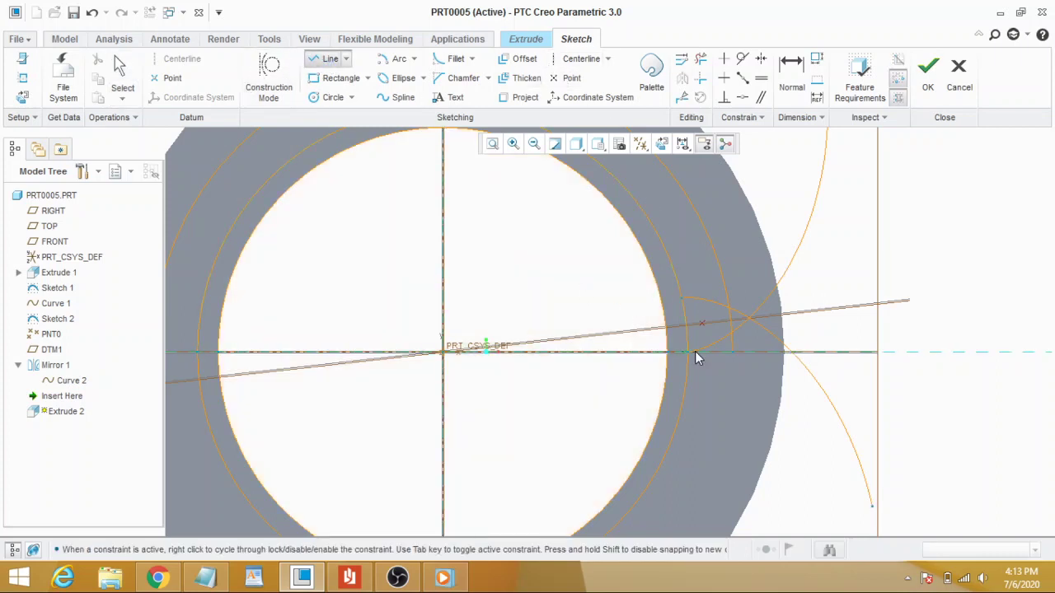
{"action": "left_click", "coordinate": [659, 312]}
{"action": "left_click", "coordinate": [611, 310]}
{"action": "middle_click", "coordinate": [650, 334]}
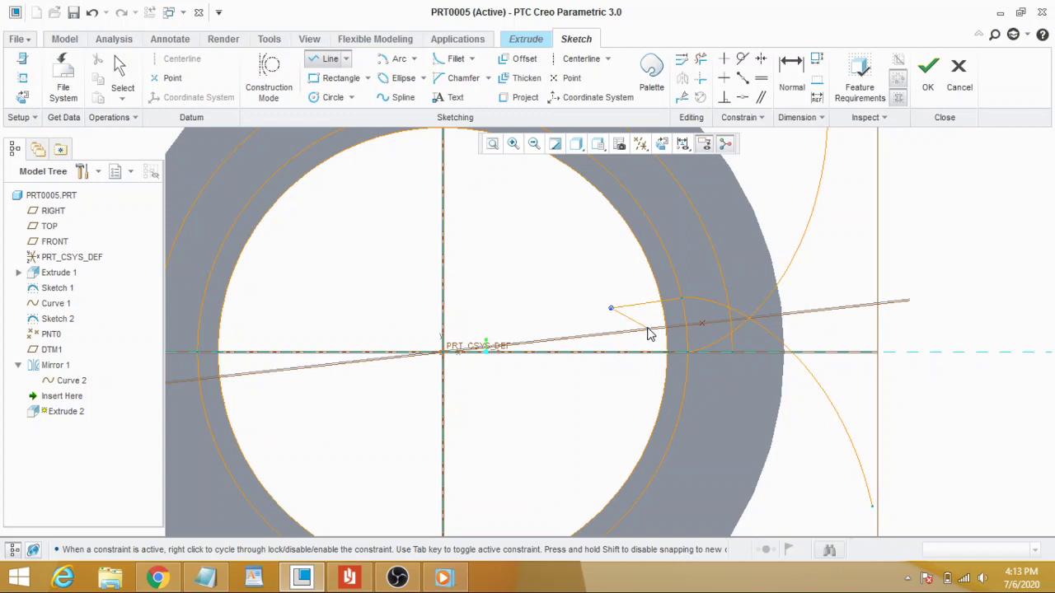
Step: Draw a second line from the original involute's inner end, extending inward past the ring's inner edge
{"action": "left_click", "coordinate": [688, 354]}
{"action": "middle_click", "coordinate": [667, 358]}
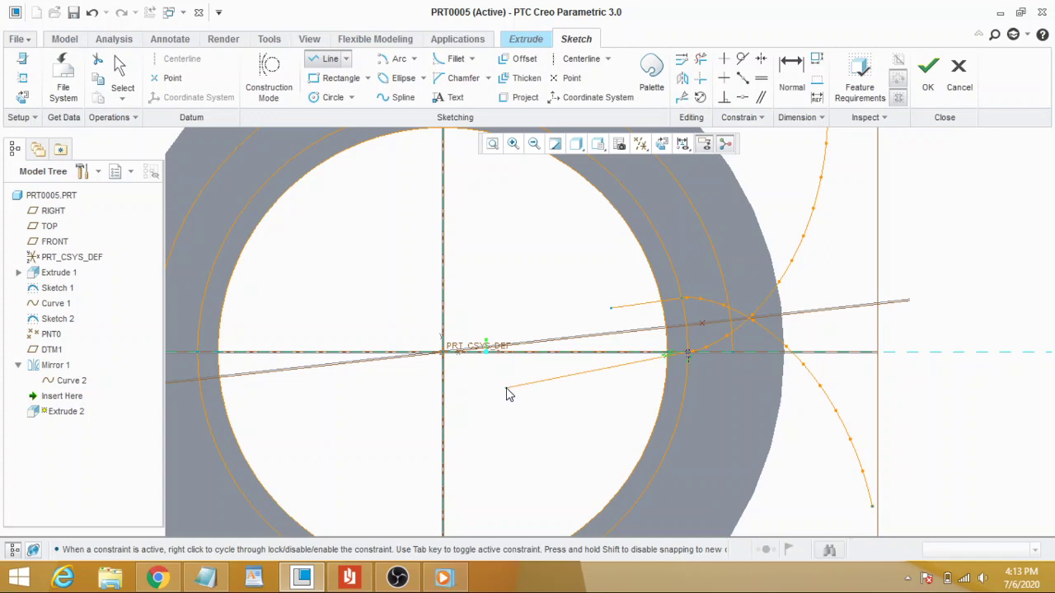
{"action": "middle_click", "coordinate": [508, 395]}
{"action": "left_click", "coordinate": [687, 354]}
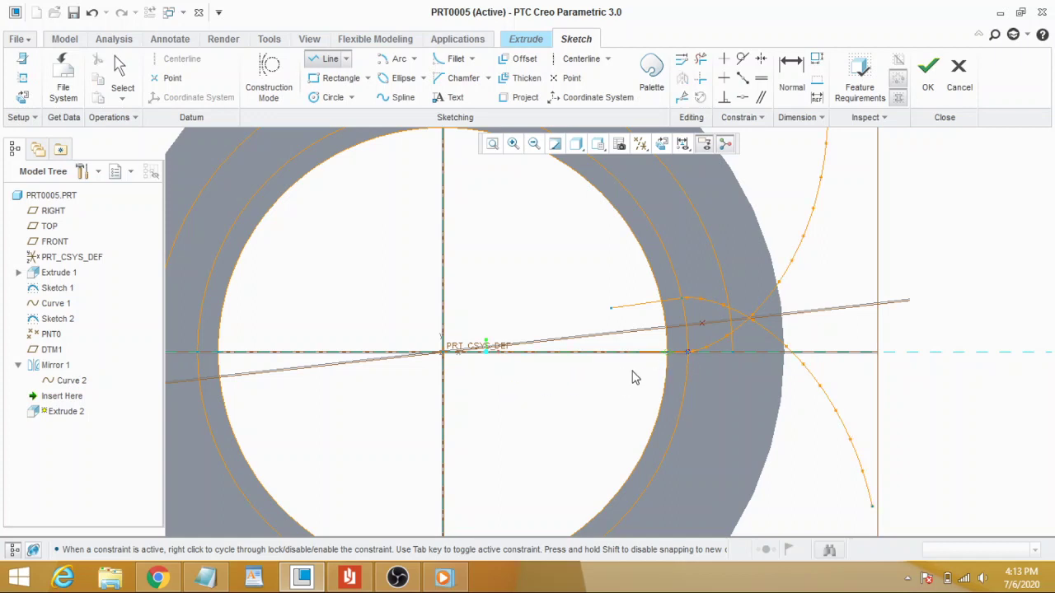
{"action": "left_click", "coordinate": [686, 355]}
{"action": "middle_click", "coordinate": [572, 403]}
{"action": "left_click", "coordinate": [597, 359]}
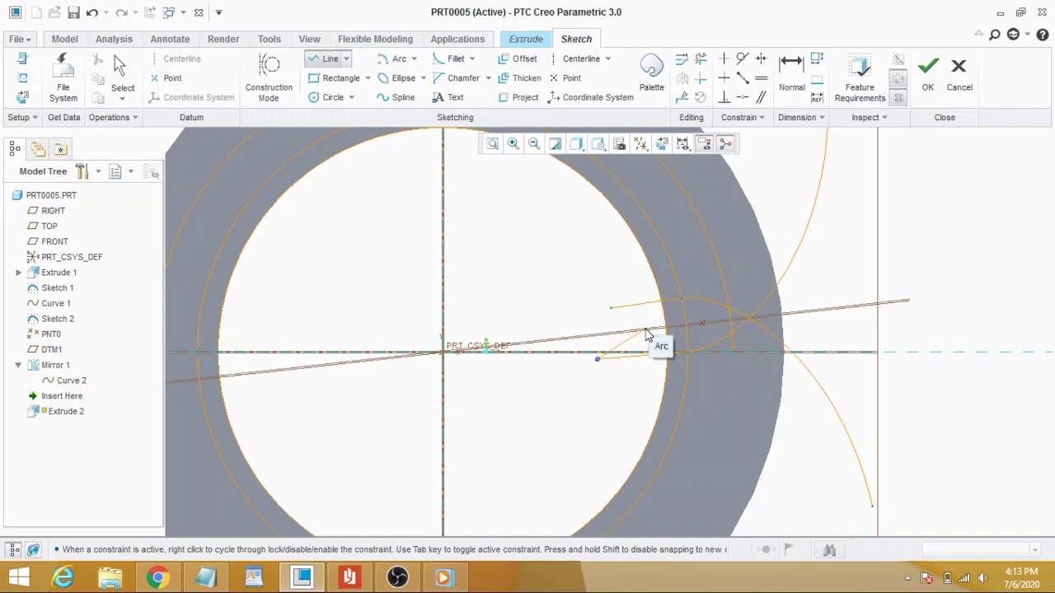
{"action": "middle_click", "coordinate": [648, 337]}
{"action": "middle_click", "coordinate": [649, 331]}
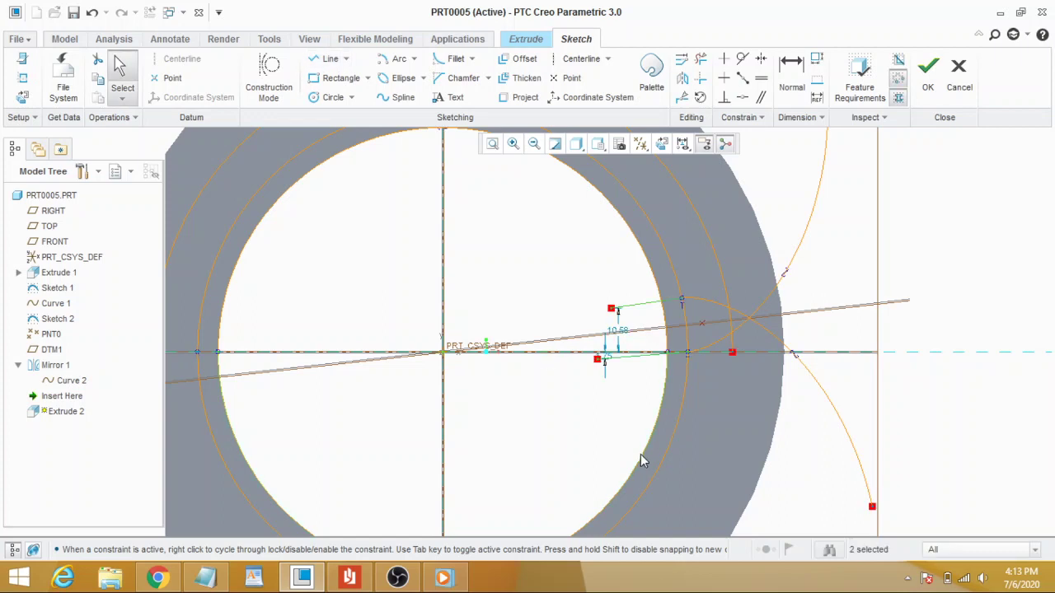
Step: Trim the lines, circles and involutes down to one closed tooth outline between the ring's inner edge and the outer projected circle
{"action": "left_click", "coordinate": [701, 64]}
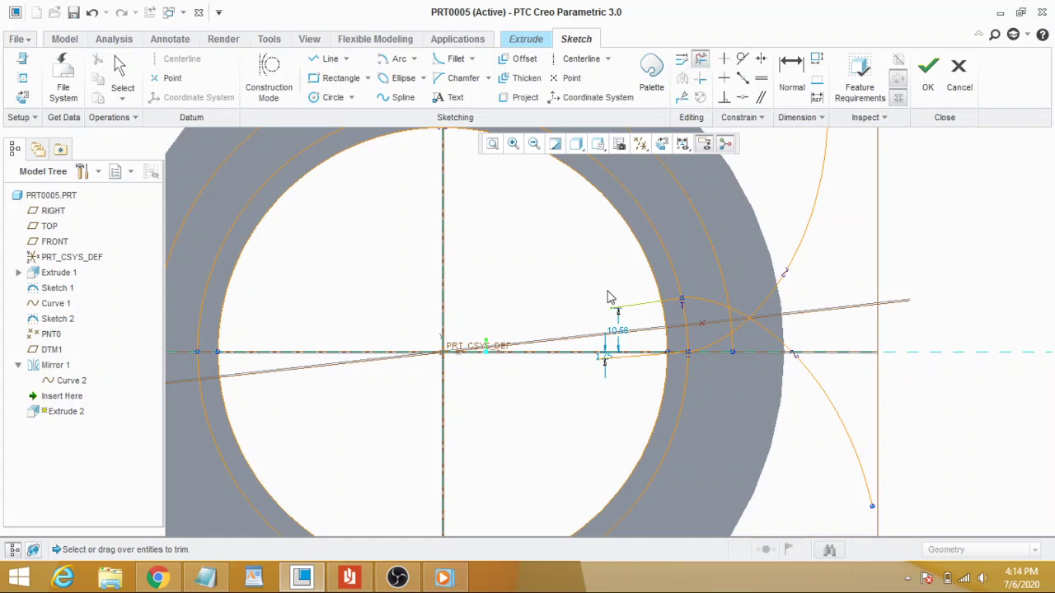
{"action": "left_click_drag", "start_coordinate": [618, 275], "coordinate": [618, 391]}
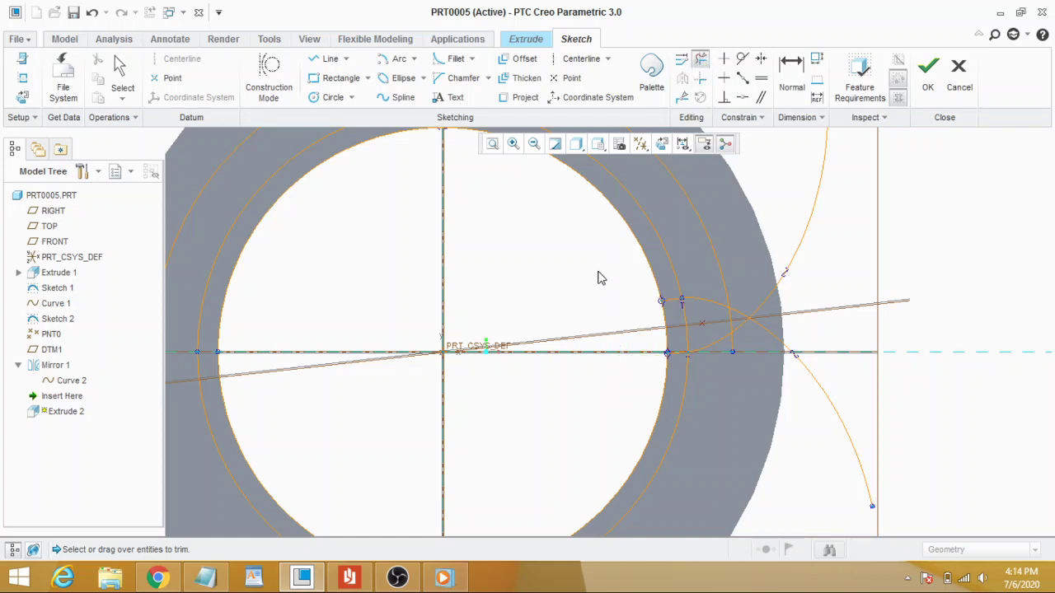
{"action": "mouse_move", "coordinate": [604, 271]}
{"action": "left_mouse_down"}
{"action": "mouse_move", "coordinate": [720, 219]}
{"action": "mouse_move", "coordinate": [789, 231]}
{"action": "mouse_move", "coordinate": [822, 371]}
{"action": "mouse_move", "coordinate": [818, 423]}
{"action": "mouse_move", "coordinate": [772, 318]}
{"action": "mouse_move", "coordinate": [761, 370]}
{"action": "mouse_move", "coordinate": [740, 283]}
{"action": "mouse_move", "coordinate": [730, 324]}
{"action": "left_mouse_up"}
{"action": "scroll", "coordinate": [730, 324], "scroll_direction": "up", "scroll_amount": 2}
{"action": "left_click_drag", "start_coordinate": [728, 407], "coordinate": [778, 361]}
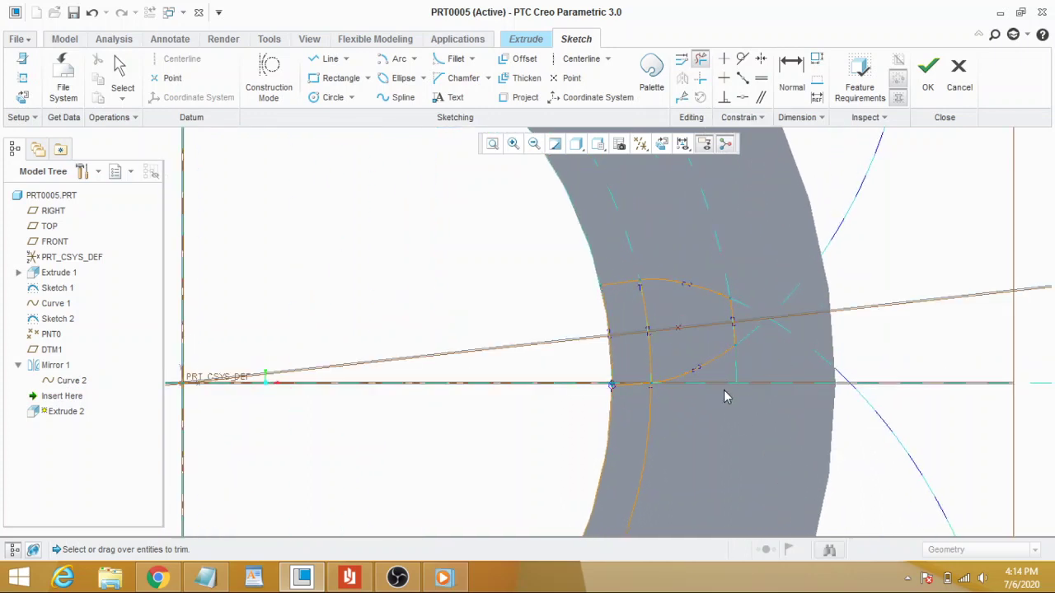
{"action": "left_click_drag", "start_coordinate": [741, 423], "coordinate": [634, 445]}
{"action": "left_click", "coordinate": [751, 290]}
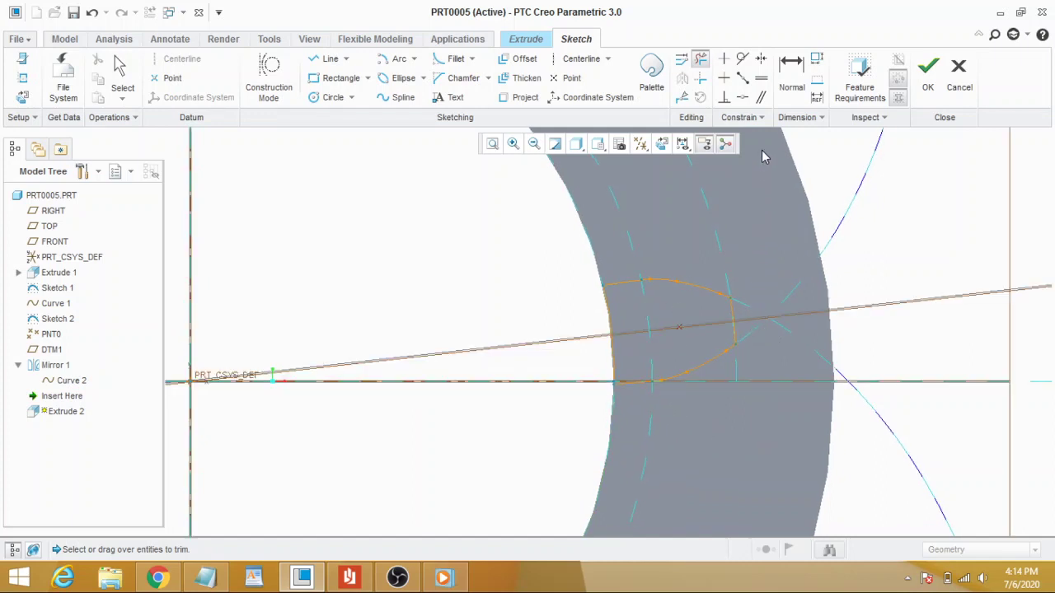
{"action": "scroll", "coordinate": [793, 370], "scroll_direction": "up", "scroll_amount": 2}
{"action": "scroll", "coordinate": [781, 278], "scroll_direction": "up", "scroll_amount": 3}
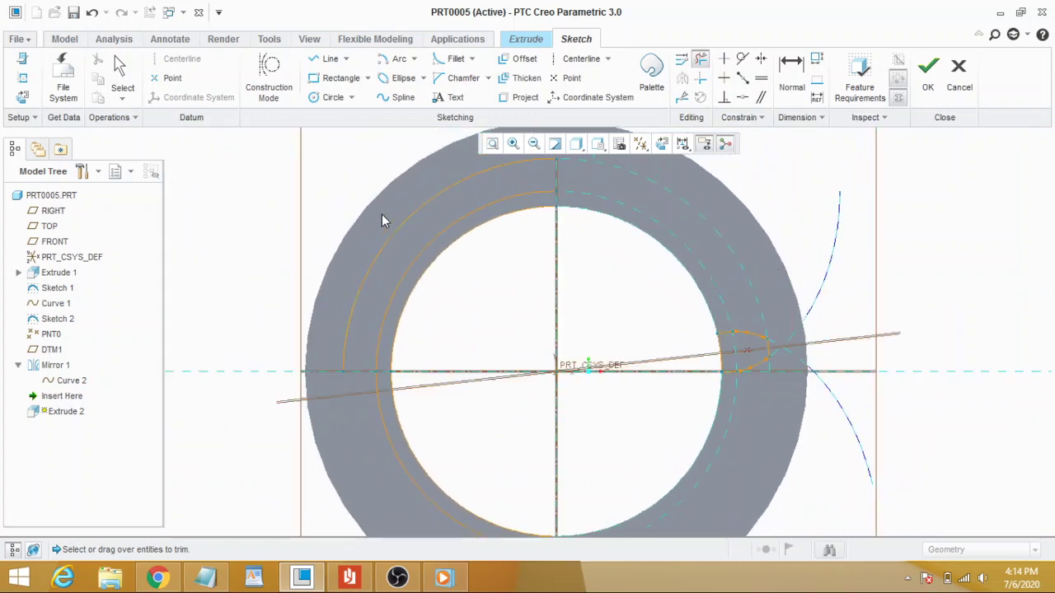
{"action": "left_click_drag", "start_coordinate": [422, 392], "coordinate": [366, 463]}
Step: Check the sketch against the feature requirements, finish it, and cut the tooth profile all the way through the ring
{"action": "left_click", "coordinate": [859, 87]}
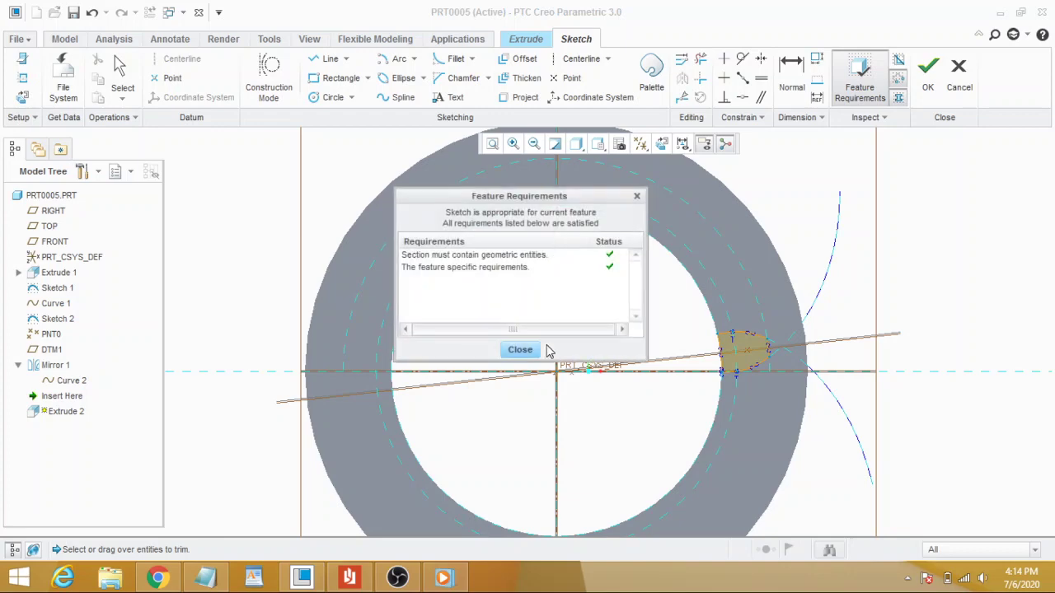
{"action": "left_click", "coordinate": [520, 350]}
{"action": "left_click", "coordinate": [927, 78]}
{"action": "left_click", "coordinate": [70, 79]}
{"action": "left_click", "coordinate": [70, 169]}
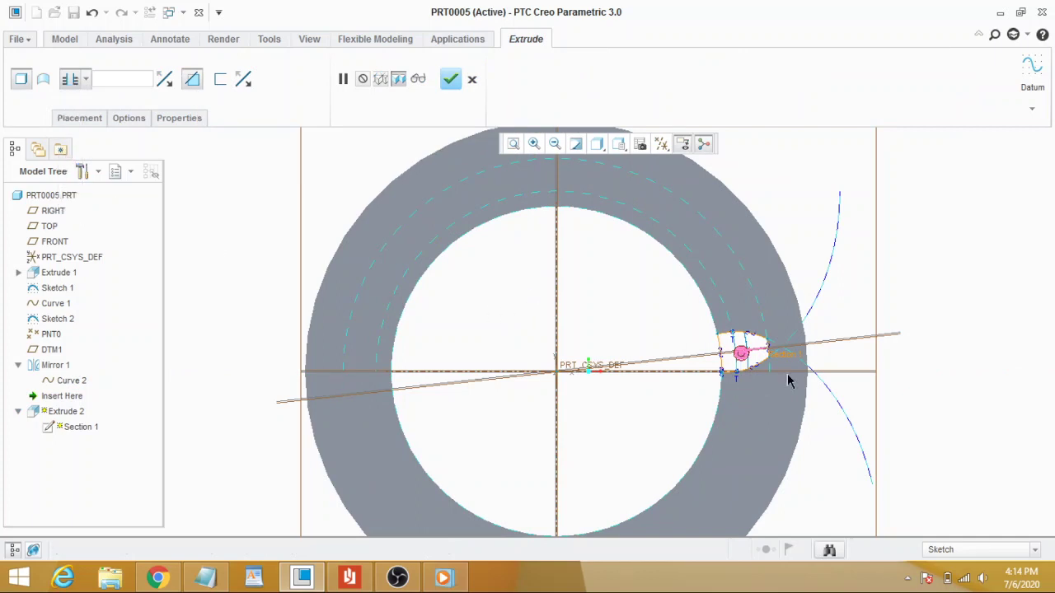
{"action": "left_click", "coordinate": [450, 78]}
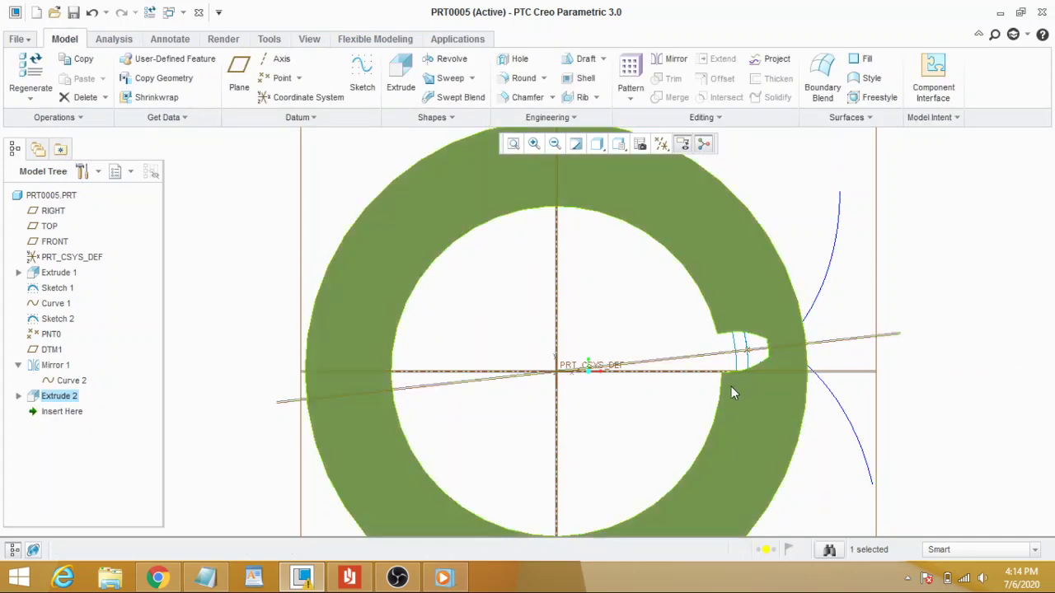
Step: Start an edge chamfer on the two outer corner edges of the tooth-shaped cut
{"action": "middle_click_drag", "start_coordinate": [723, 393], "coordinate": [717, 371]}
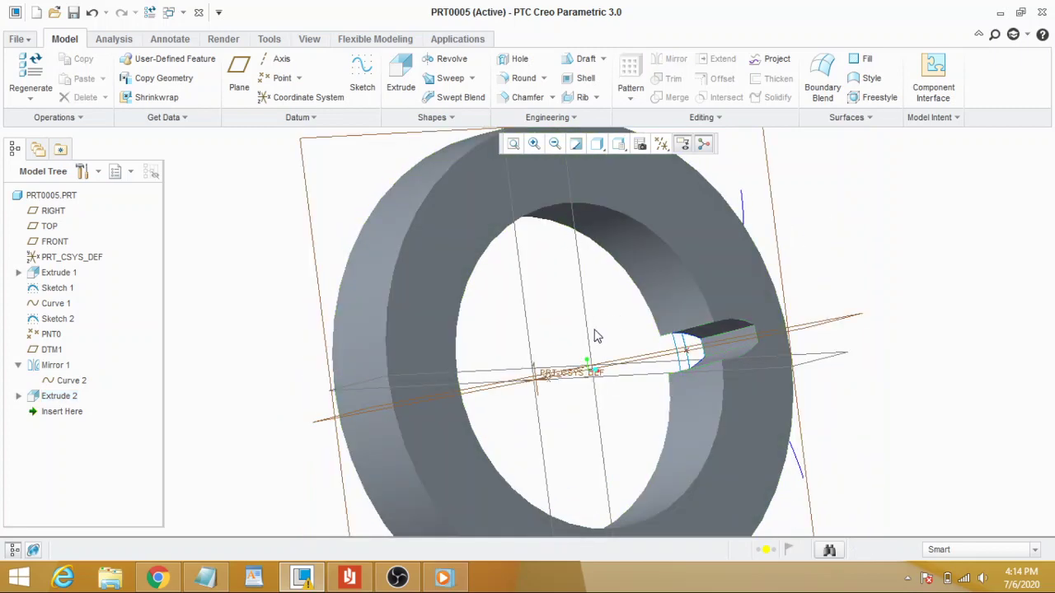
{"action": "left_click", "coordinate": [592, 318]}
{"action": "left_click", "coordinate": [527, 97]}
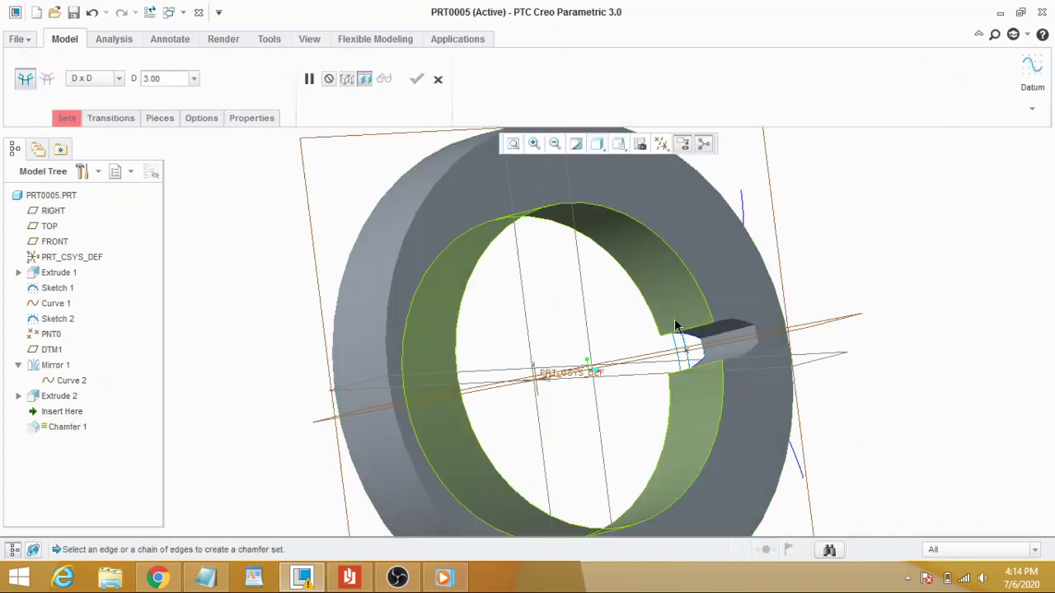
{"action": "left_click", "coordinate": [726, 331]}
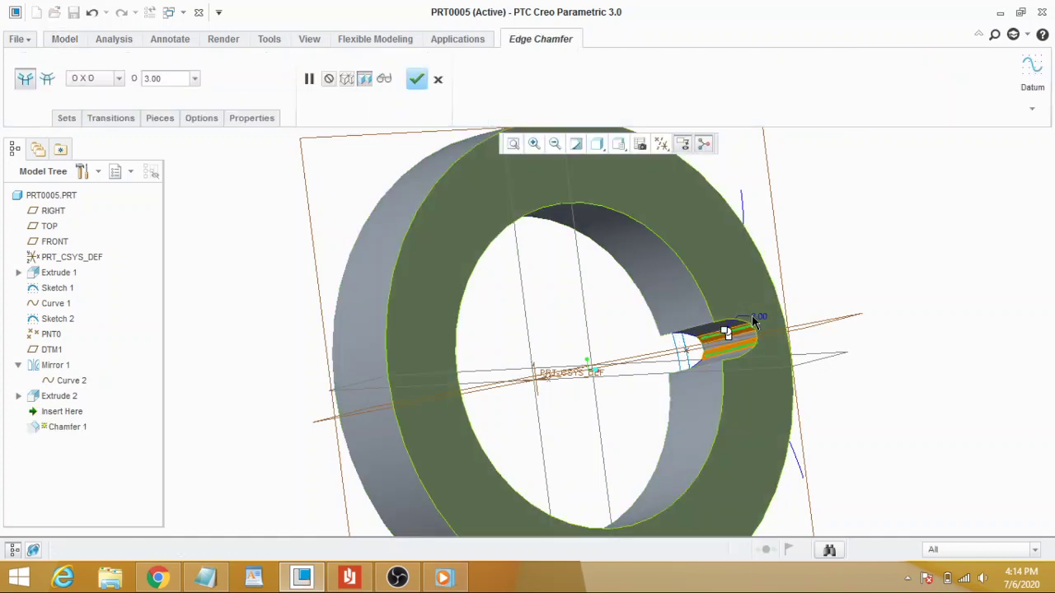
Step: Drive the chamfer size with the semitopping parameter and add it as a feature relation
{"action": "double_click", "coordinate": [755, 317]}
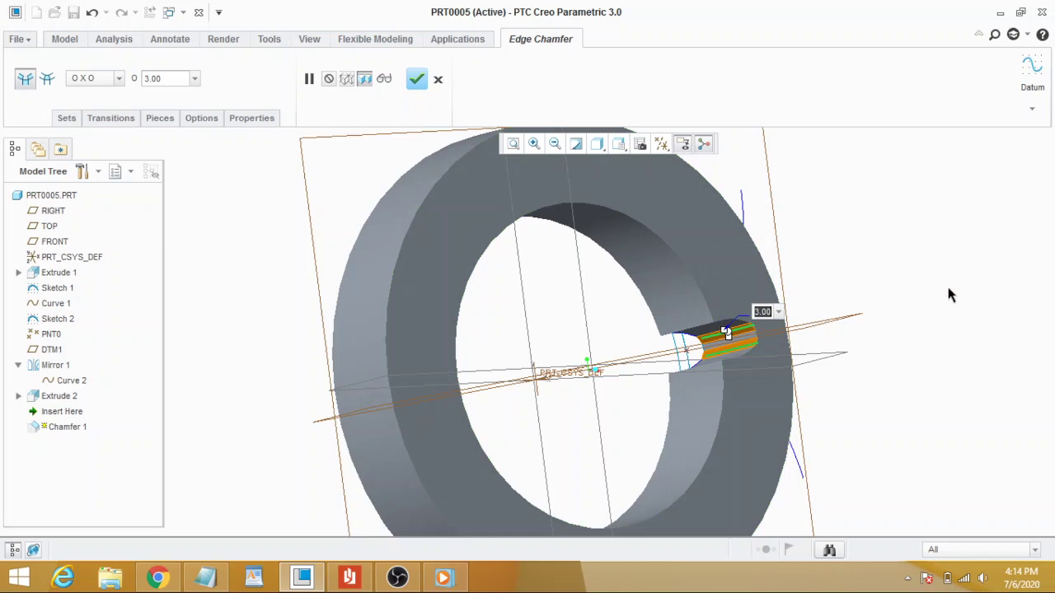
{"action": "type", "text": "semitopping"}
{"action": "key", "text": "Return"}
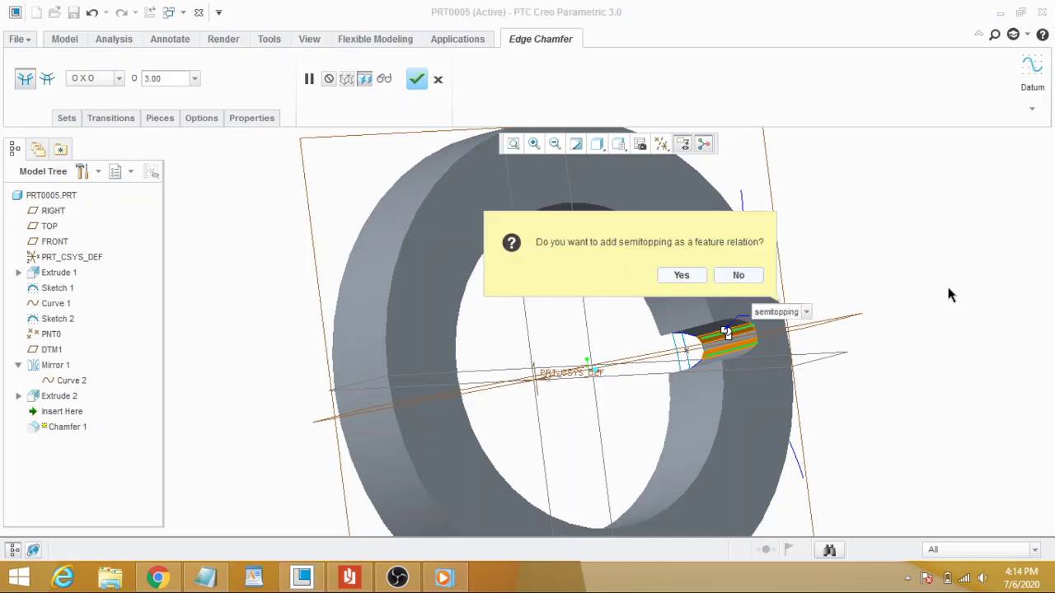
{"action": "key", "text": "Return"}
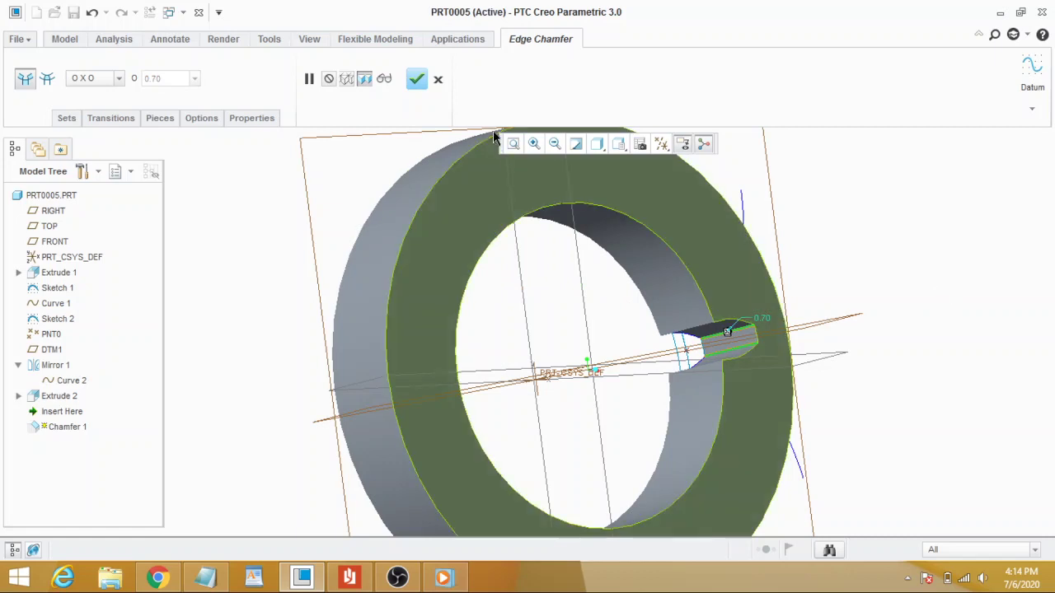
Step: Finish the edge chamfer, and round the two inner edges of the tooth cut with the radius driven by root_fillet as a feature relation
{"action": "left_click", "coordinate": [417, 78]}
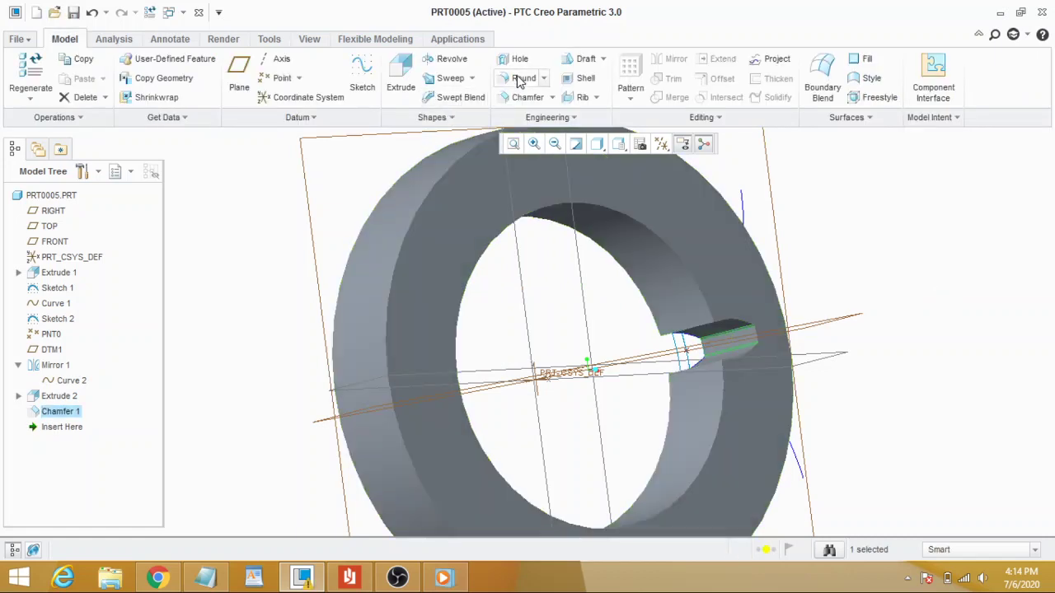
{"action": "left_click", "coordinate": [516, 75]}
{"action": "left_click", "coordinate": [688, 346]}
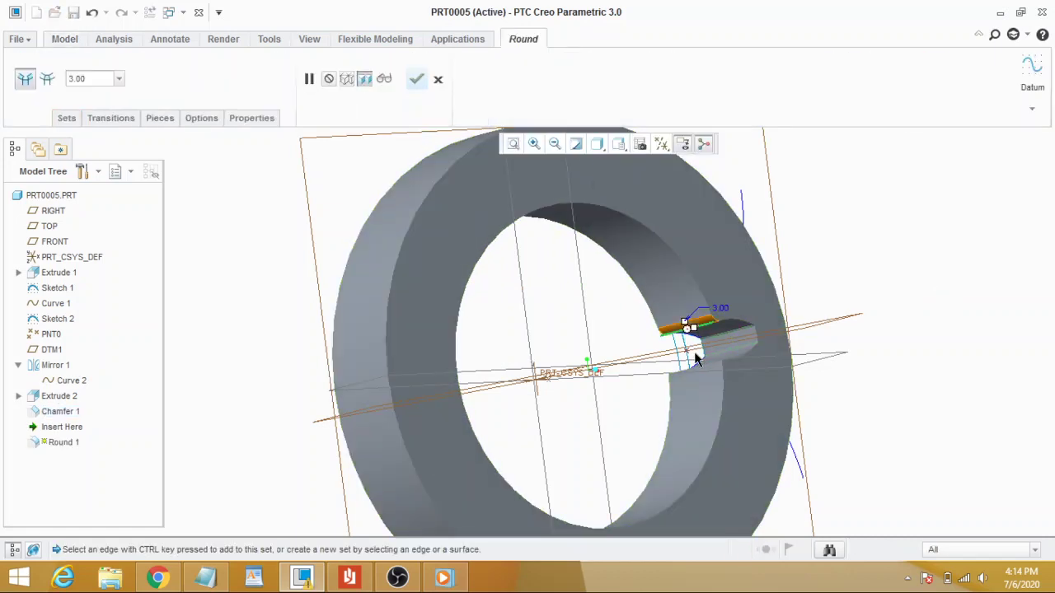
{"action": "left_click", "coordinate": [696, 362], "text": "ctrl"}
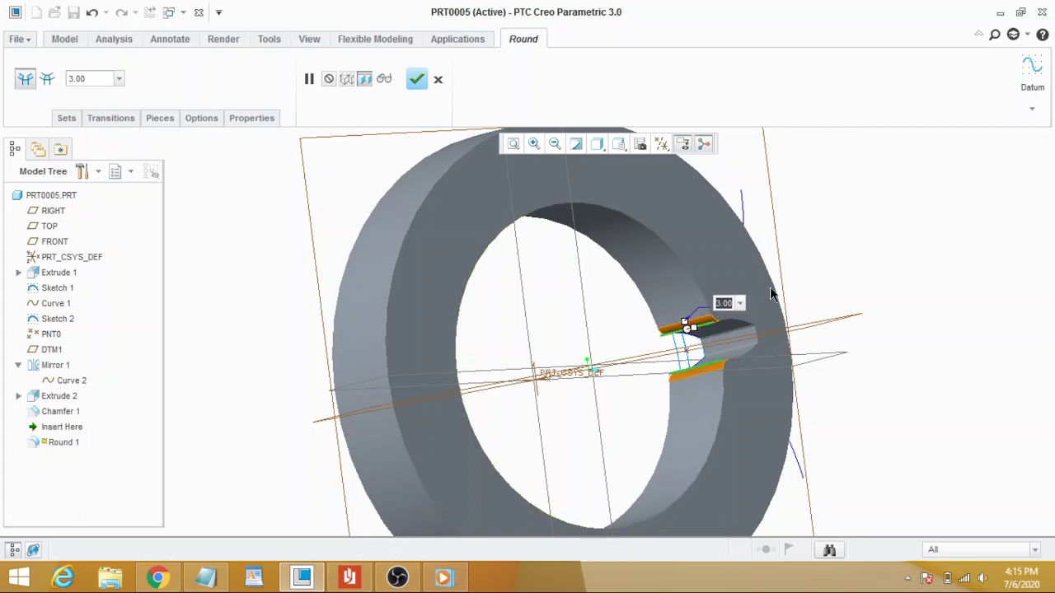
{"action": "type", "text": "root_fillet"}
{"action": "key", "text": "Return"}
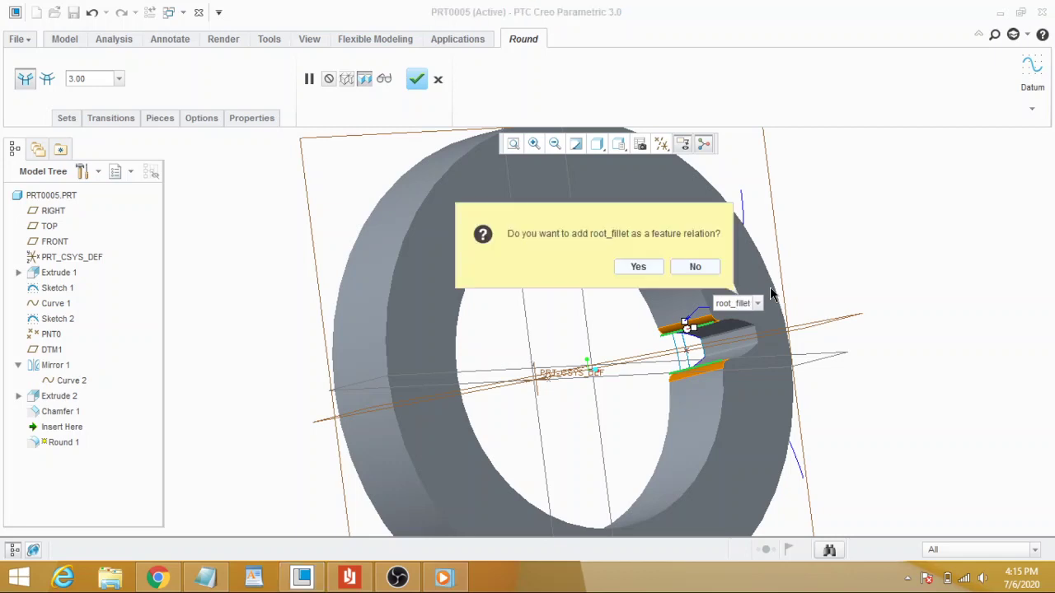
{"action": "key", "text": "Return"}
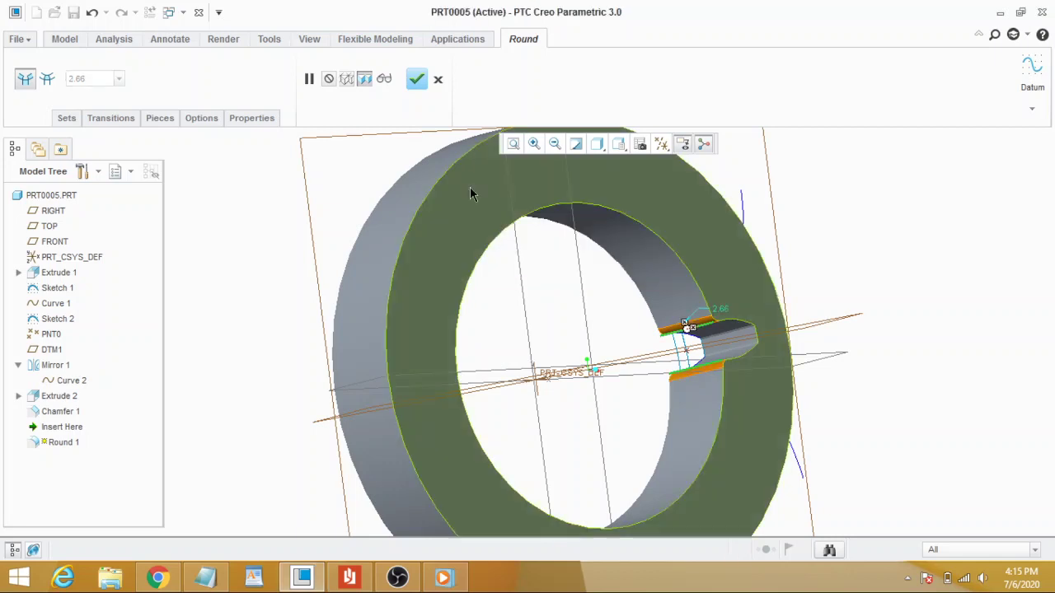
{"action": "left_click", "coordinate": [416, 78]}
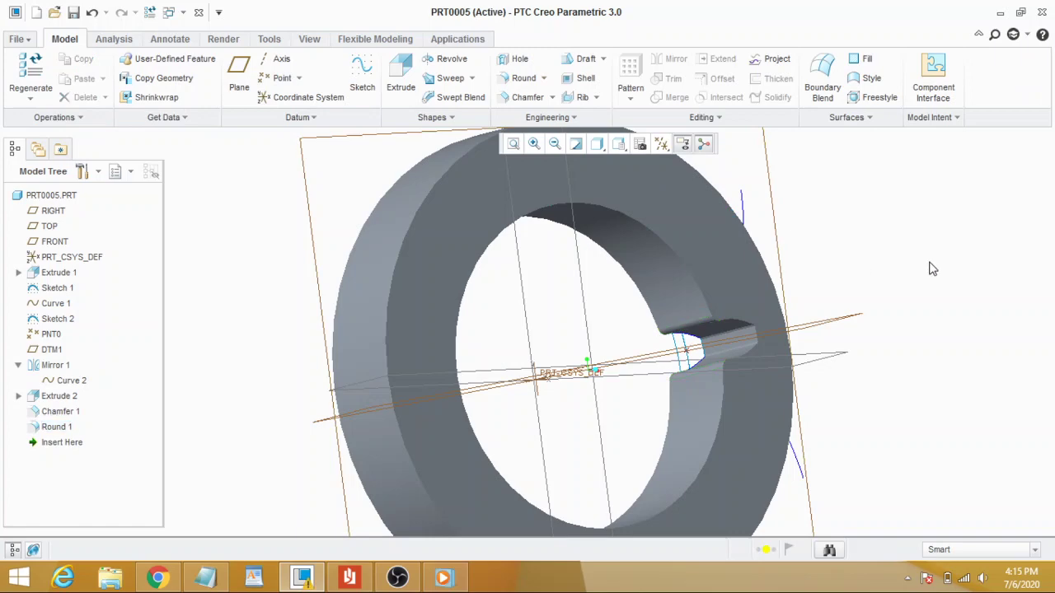
Step: Group the tooth cut Extrude 2, Chamfer 1 and Round 1 into a local group
{"action": "left_click_drag", "start_coordinate": [52, 400], "coordinate": [62, 427]}
{"action": "right_click", "coordinate": [63, 416]}
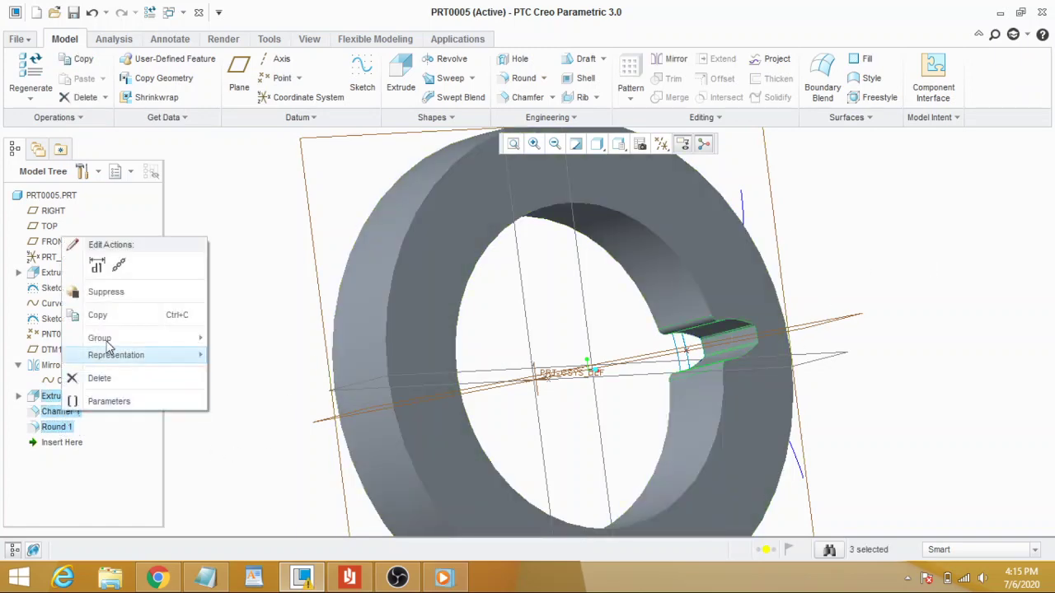
{"action": "mouse_move", "coordinate": [123, 337]}
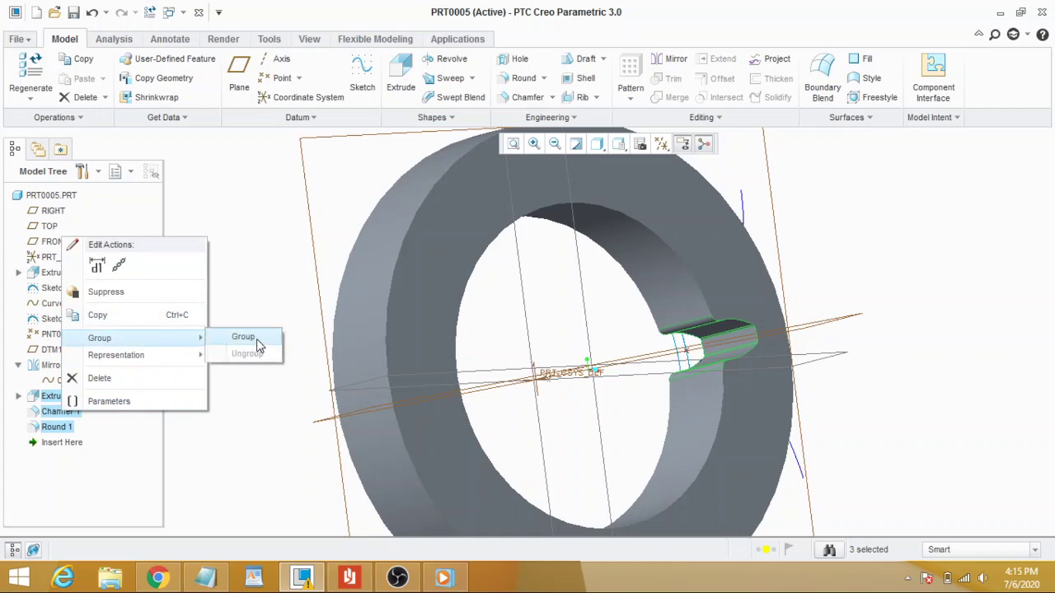
{"action": "left_click", "coordinate": [256, 338]}
Step: Start an axis pattern of the tooth-cut group about the ring's central axis
{"action": "right_click", "coordinate": [107, 394]}
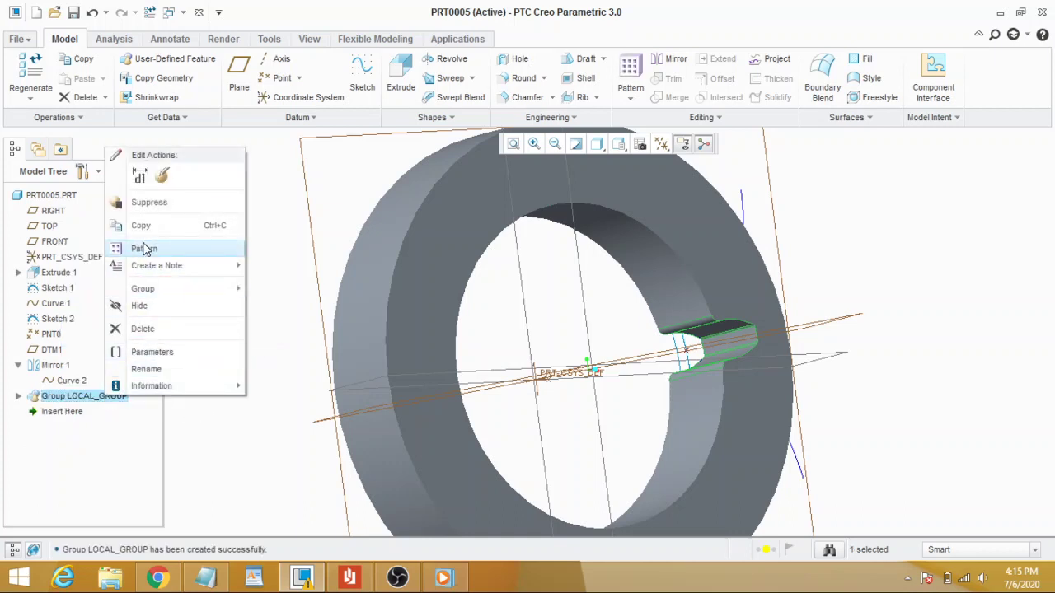
{"action": "mouse_move", "coordinate": [159, 272]}
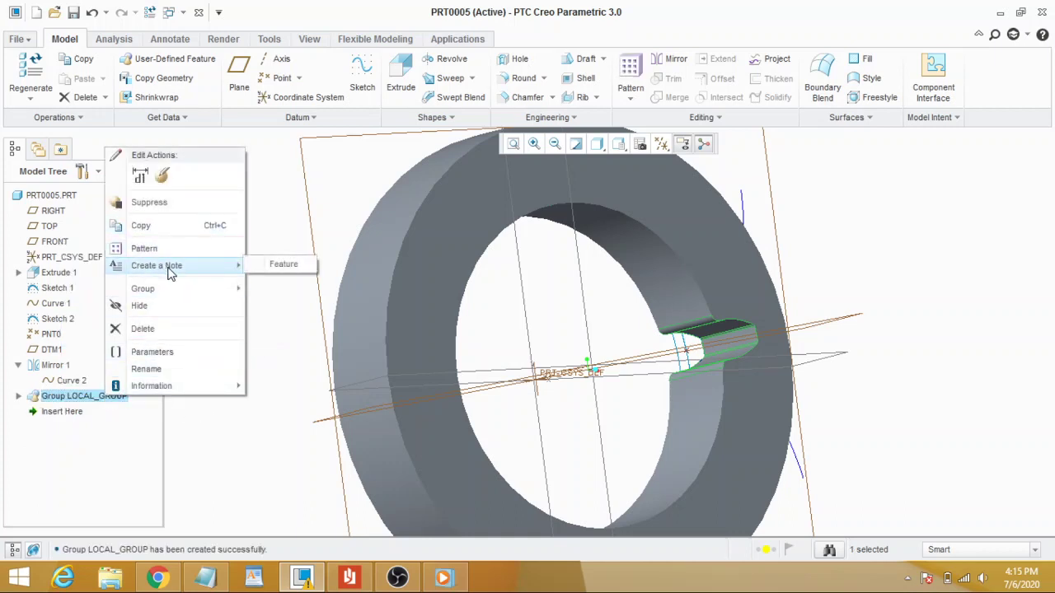
{"action": "left_click", "coordinate": [169, 249]}
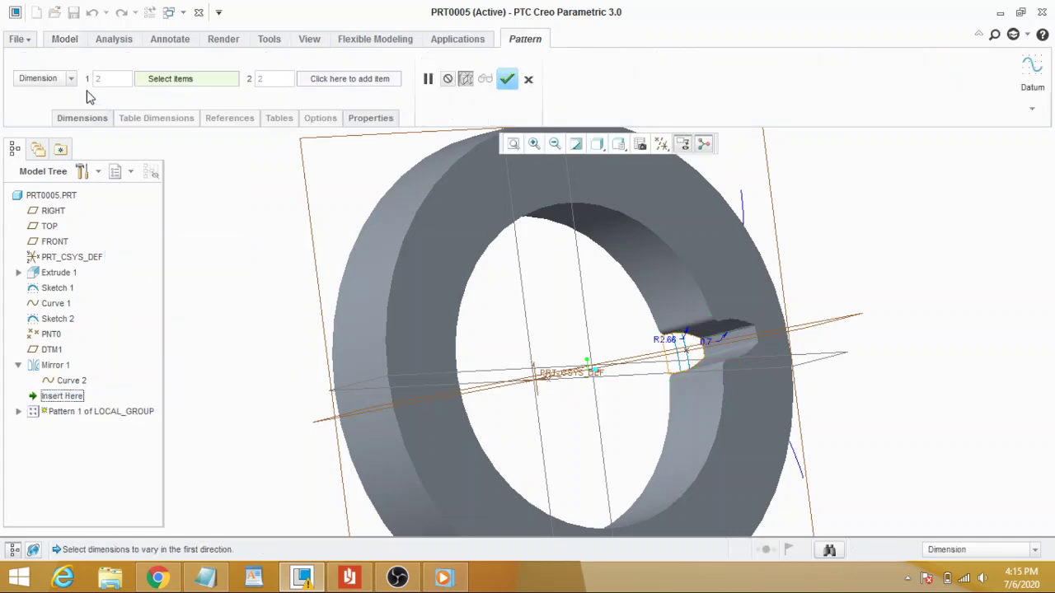
{"action": "left_click", "coordinate": [51, 79]}
{"action": "left_click", "coordinate": [47, 118]}
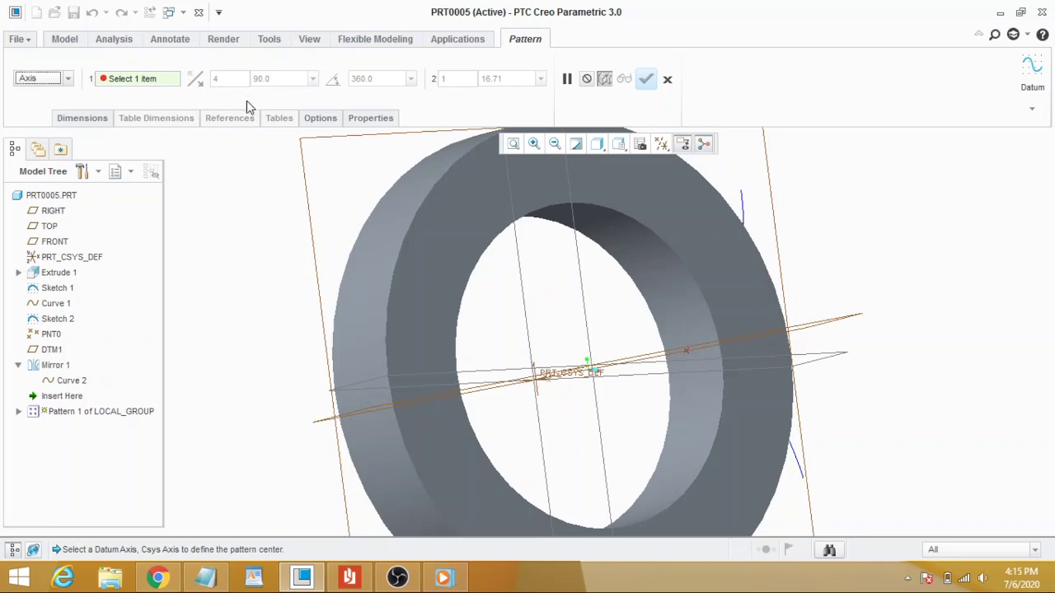
{"action": "left_click", "coordinate": [563, 370]}
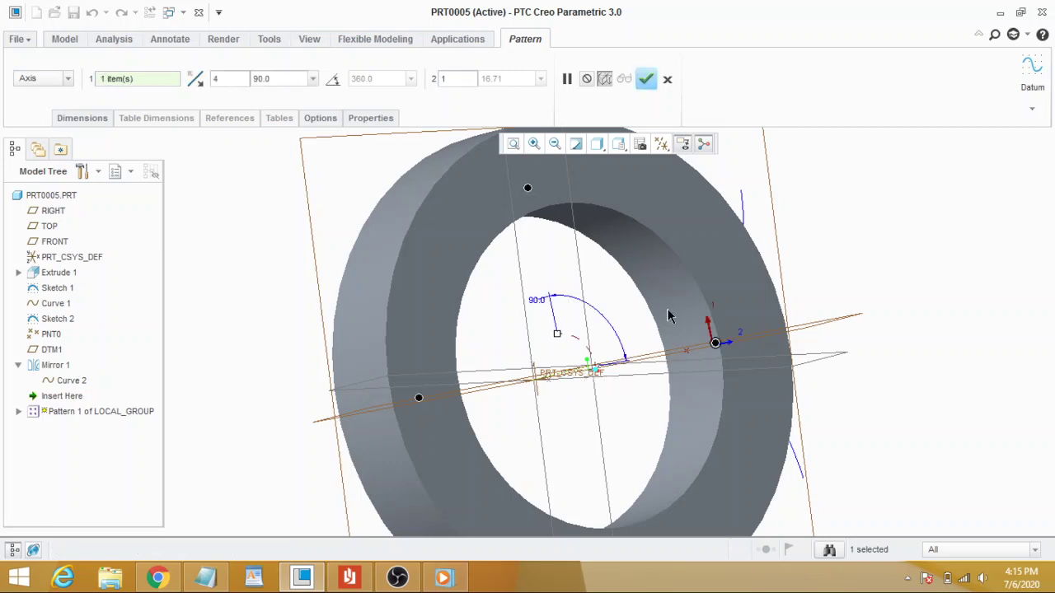
Step: Set the pattern to 18 members spread over 360° and complete it
{"action": "middle_click_drag", "start_coordinate": [697, 251], "coordinate": [450, 387]}
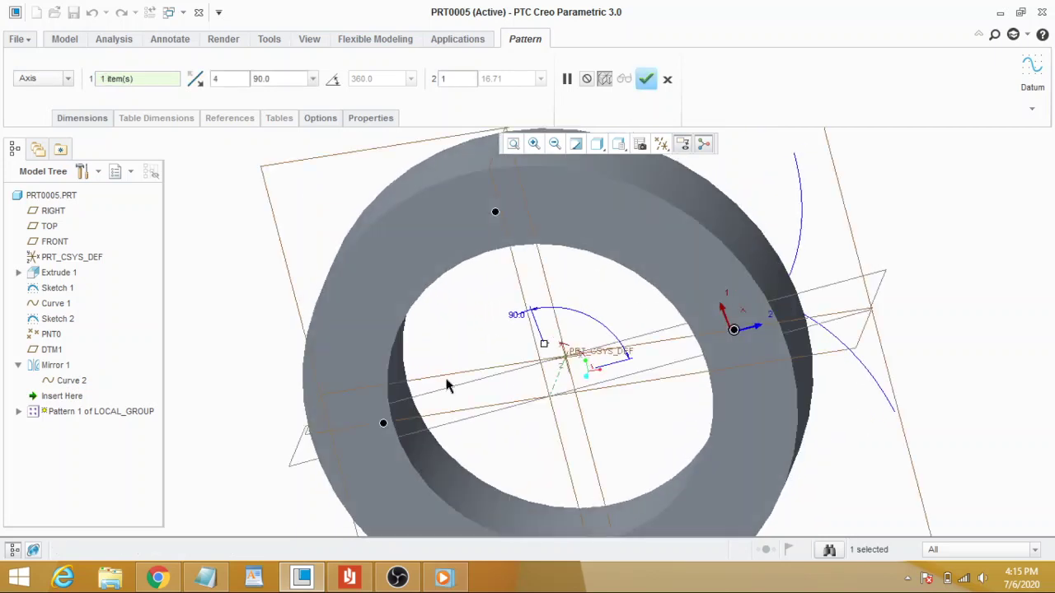
{"action": "left_click", "coordinate": [332, 80]}
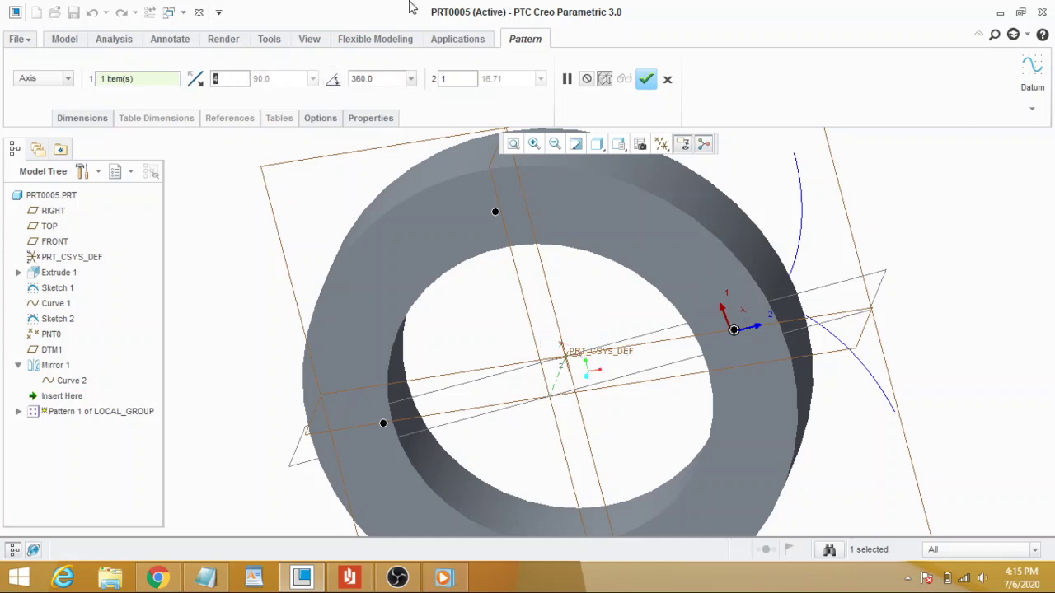
{"action": "type", "text": "1"}
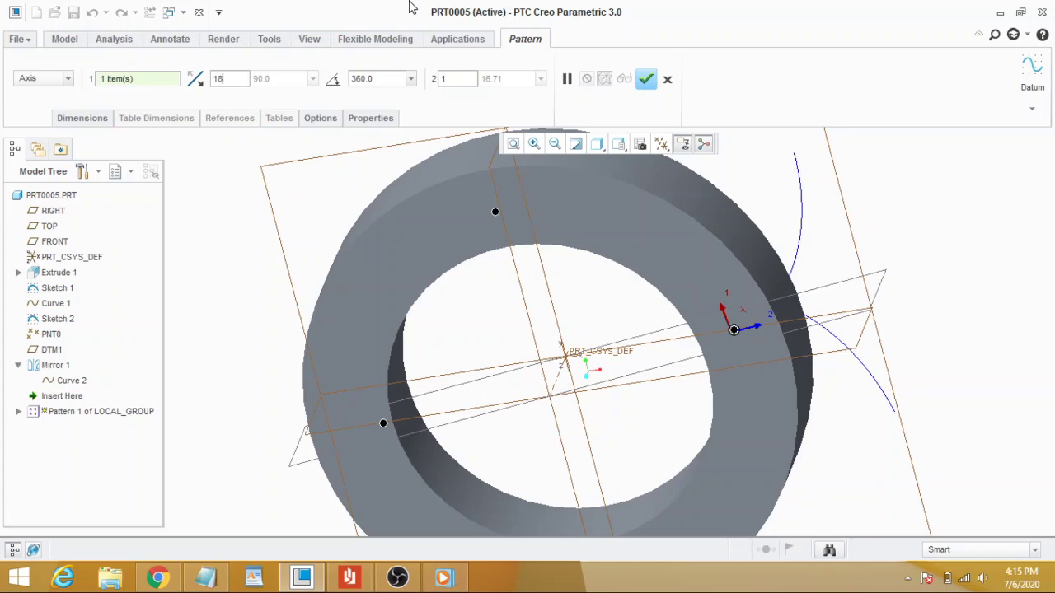
{"action": "type", "text": "8"}
{"action": "key", "text": "Return"}
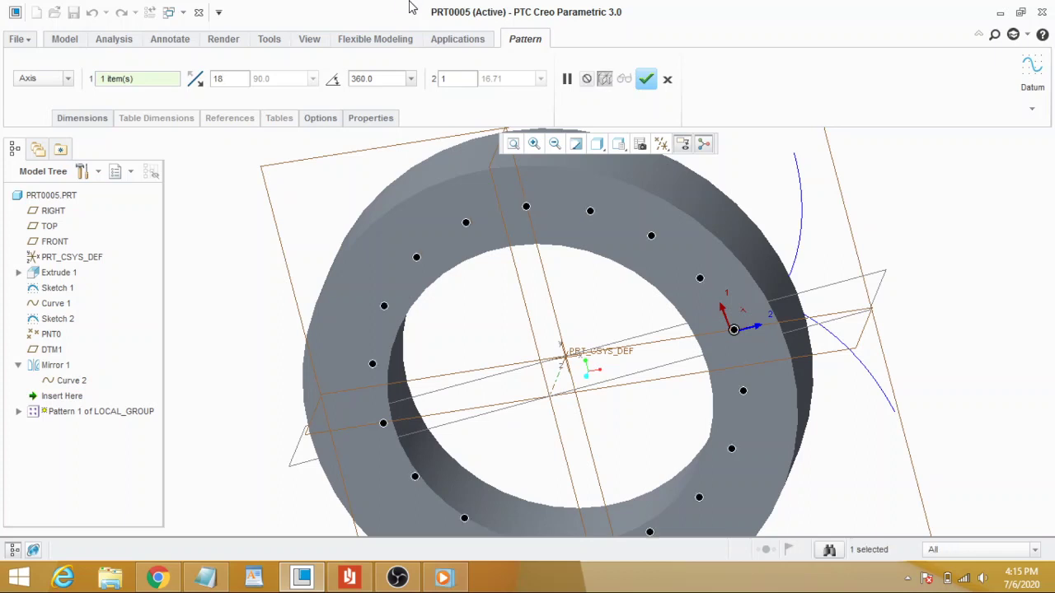
{"action": "left_click", "coordinate": [646, 79]}
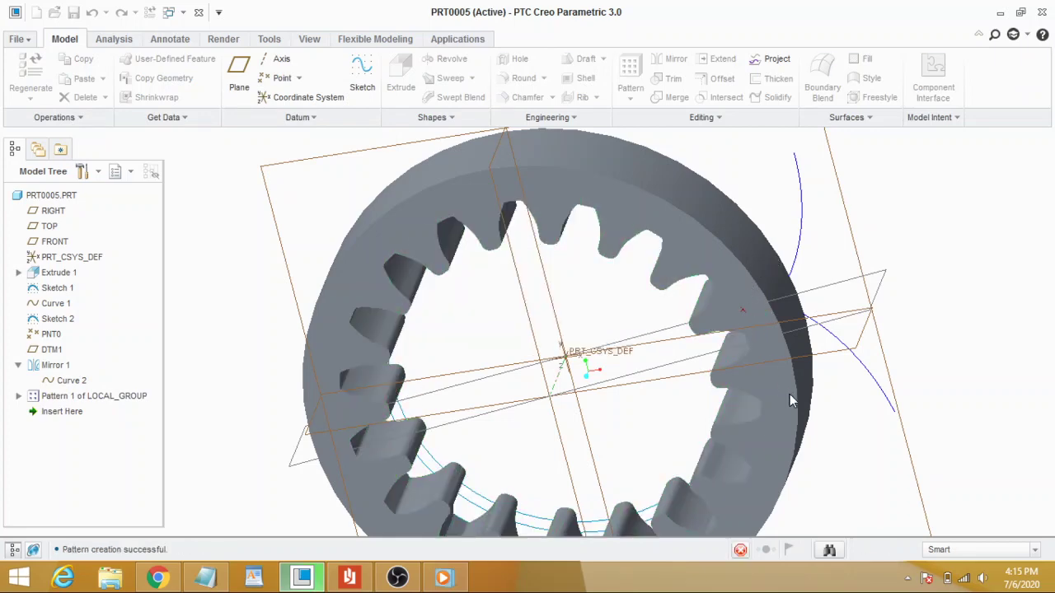
Step: Turn off the display of all datum features around the gear ring
{"action": "middle_click_drag", "start_coordinate": [722, 396], "coordinate": [710, 394]}
{"action": "left_click", "coordinate": [709, 394]}
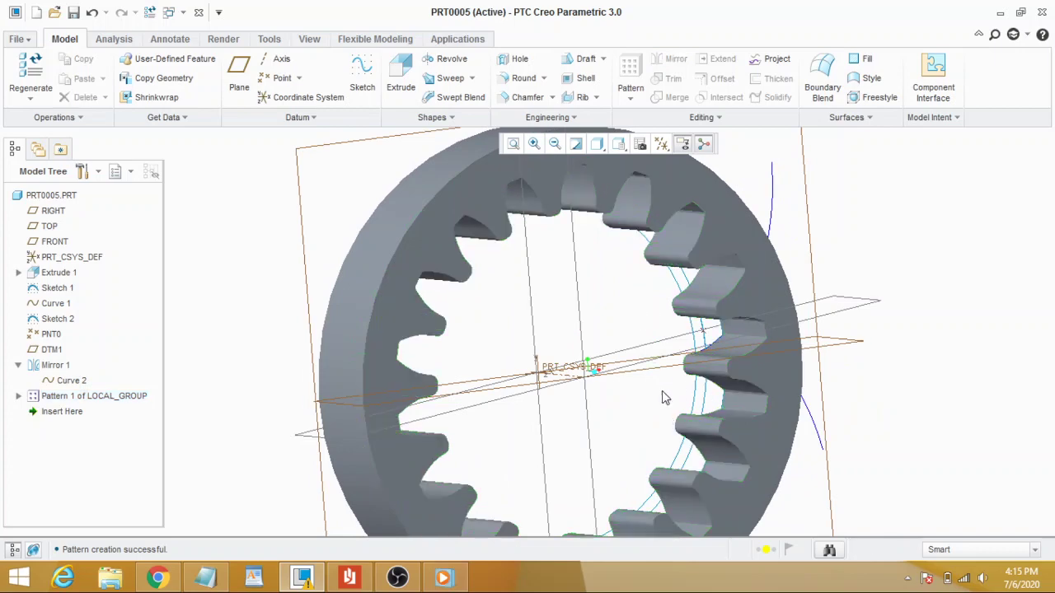
{"action": "key", "text": "ctrl+d"}
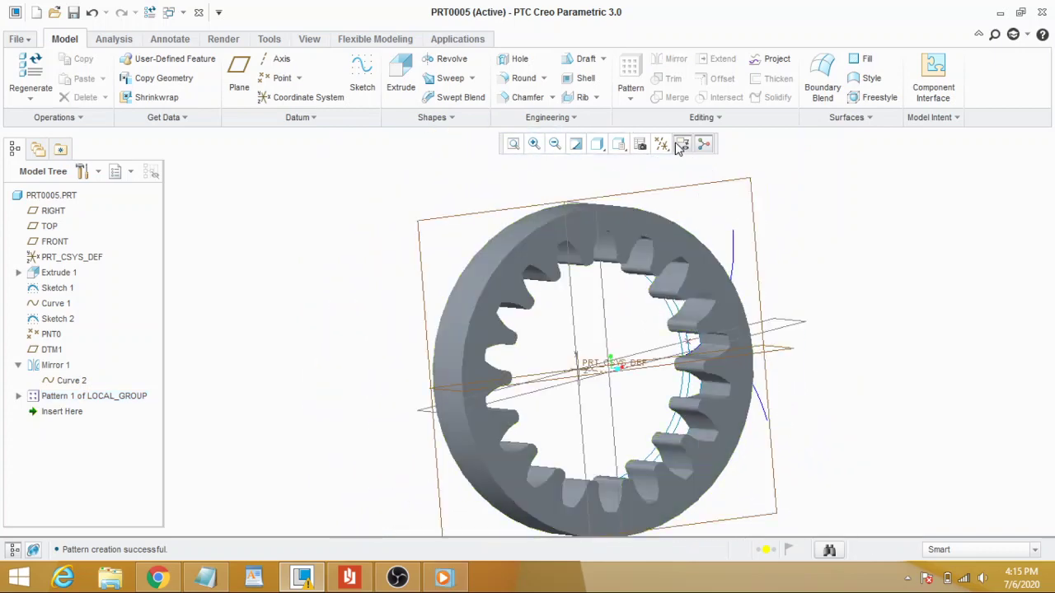
{"action": "left_click", "coordinate": [681, 144]}
{"action": "left_click", "coordinate": [702, 231]}
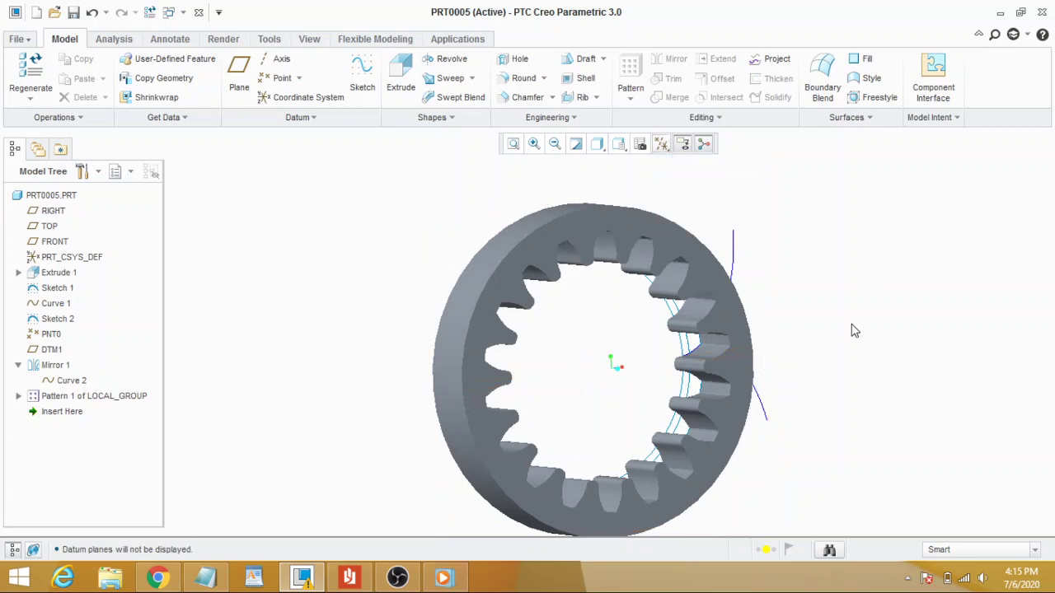
{"action": "middle_click_drag", "start_coordinate": [785, 297], "coordinate": [774, 302]}
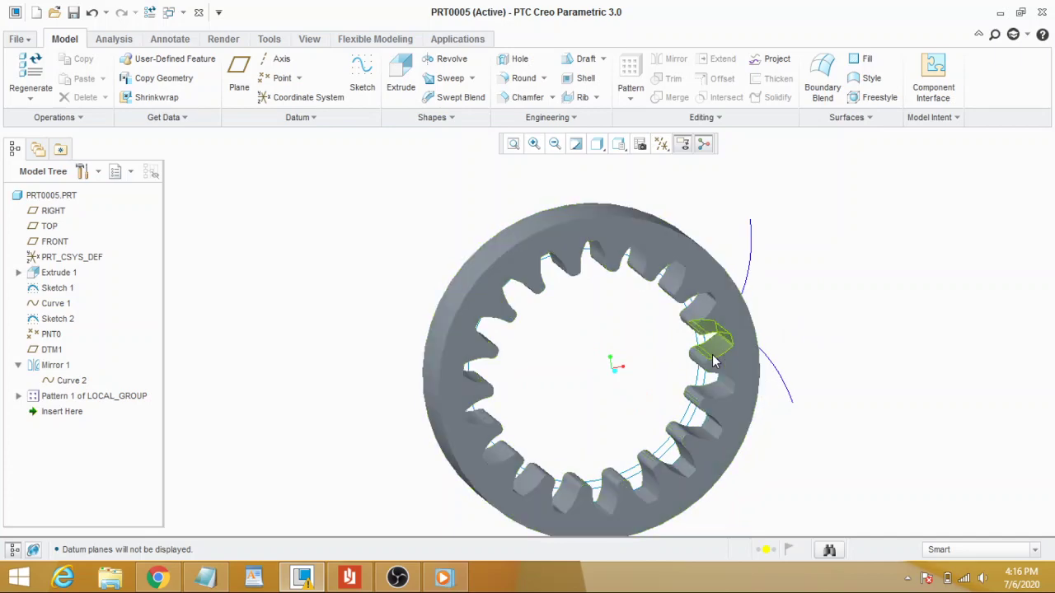
Step: Switch to the layer tree and create a new layer named hidden_features
{"action": "left_click", "coordinate": [115, 173]}
{"action": "left_click", "coordinate": [157, 193]}
{"action": "right_click", "coordinate": [87, 387]}
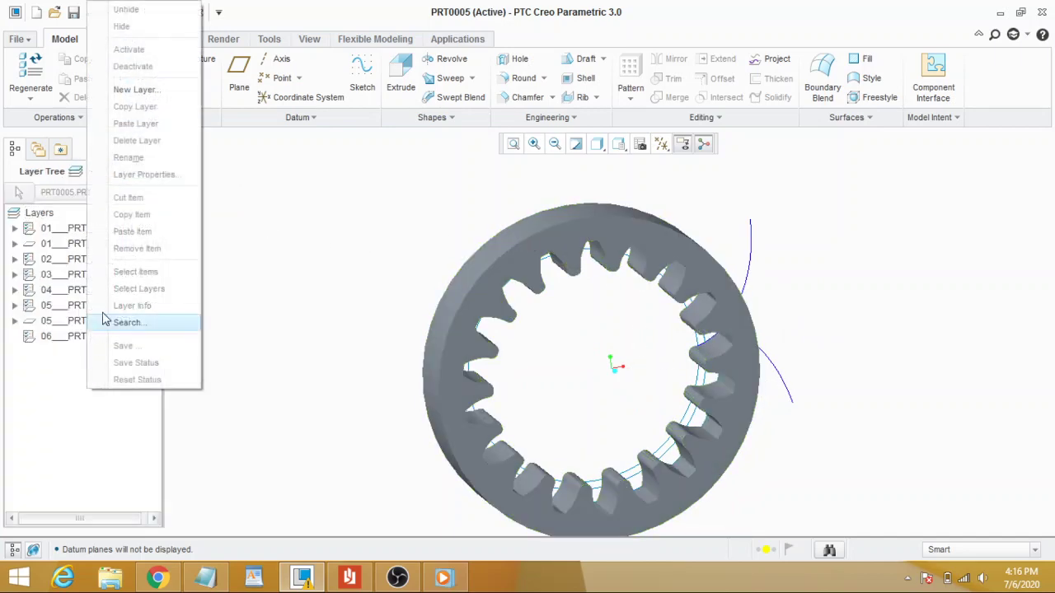
{"action": "left_click", "coordinate": [136, 90]}
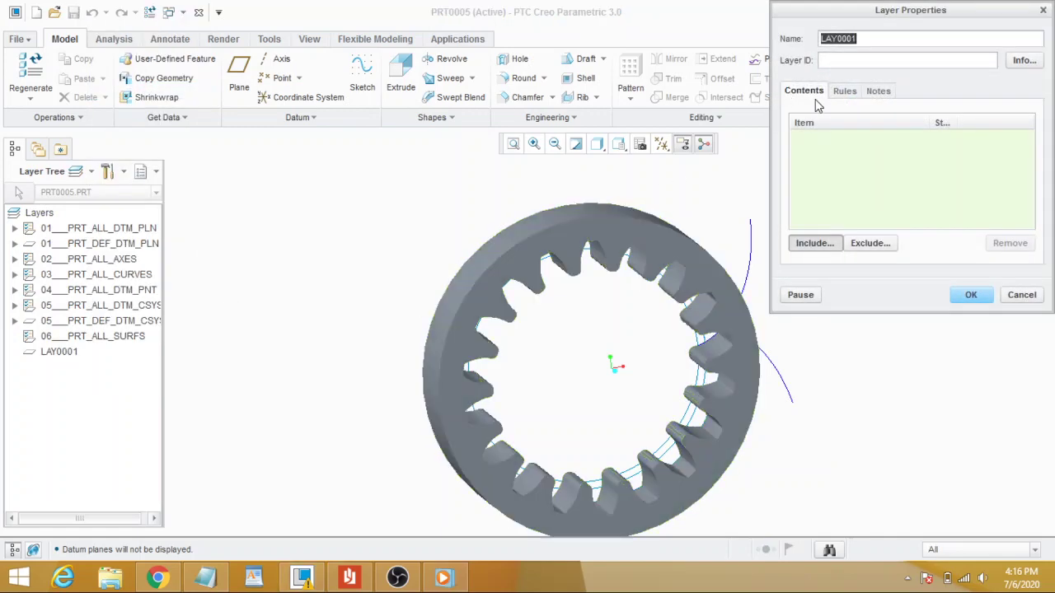
{"action": "type", "text": "hidden_features"}
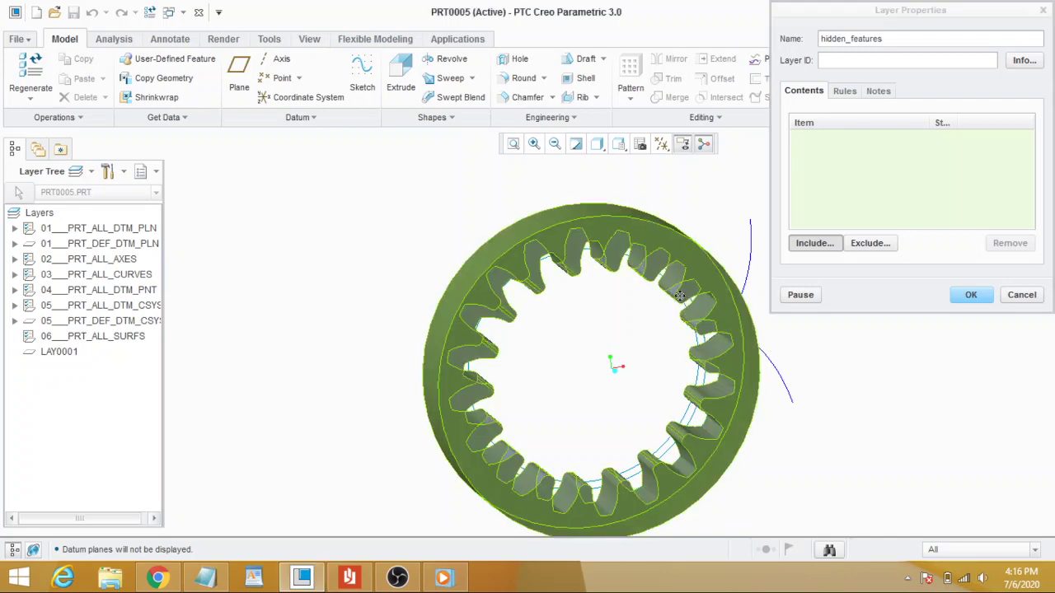
Step: Include Sketch 1, Curve 1, Sketch 2 and the mirrored Curve 2 in the new layer and confirm its contents
{"action": "scroll", "coordinate": [689, 313], "scroll_direction": "down", "scroll_amount": 3}
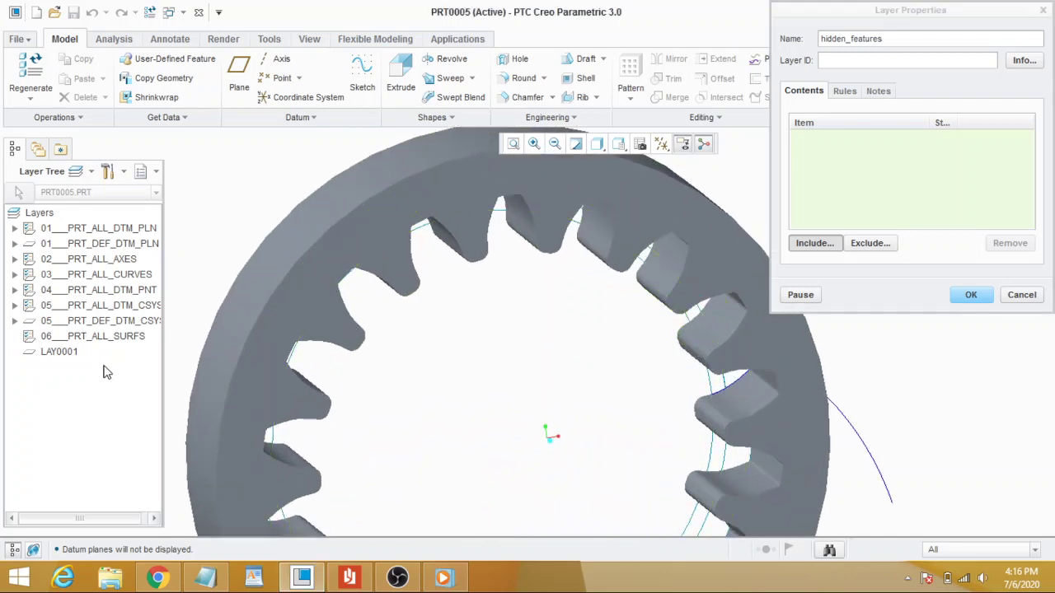
{"action": "left_click", "coordinate": [689, 320]}
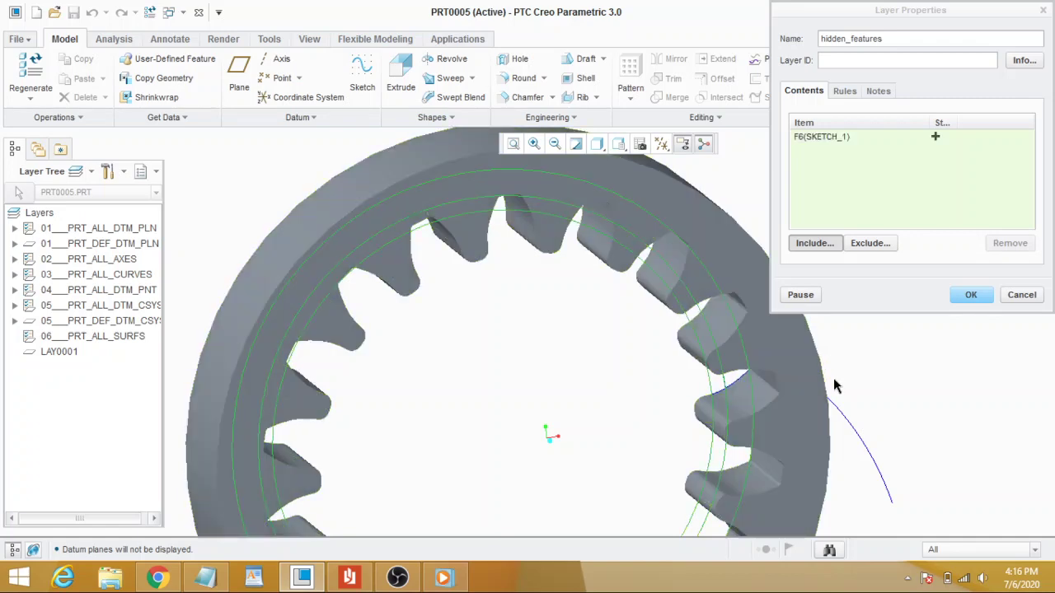
{"action": "left_click", "coordinate": [851, 426]}
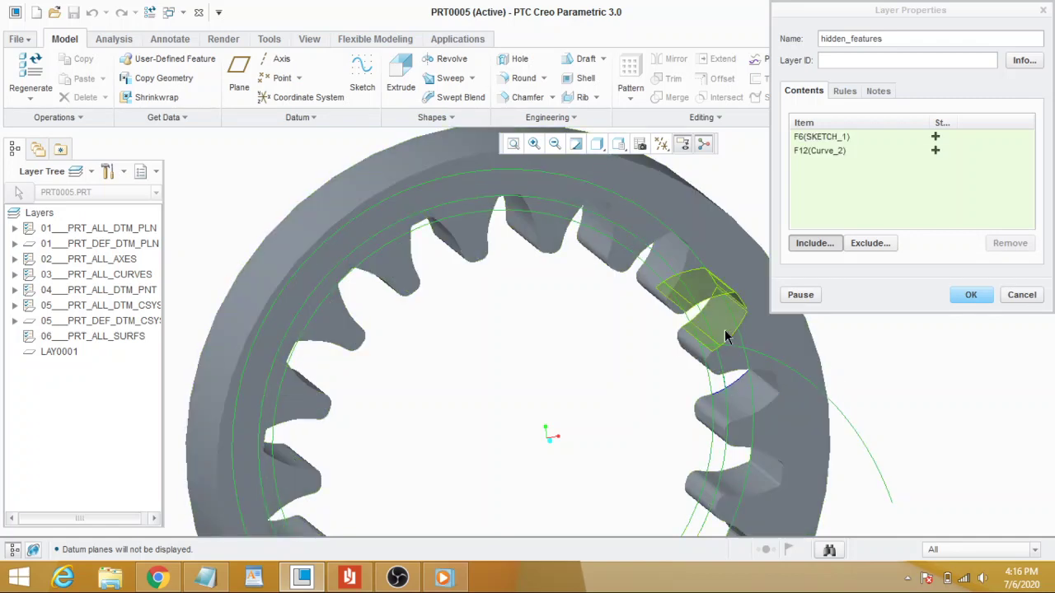
{"action": "middle_click_drag", "start_coordinate": [737, 346], "coordinate": [560, 329]}
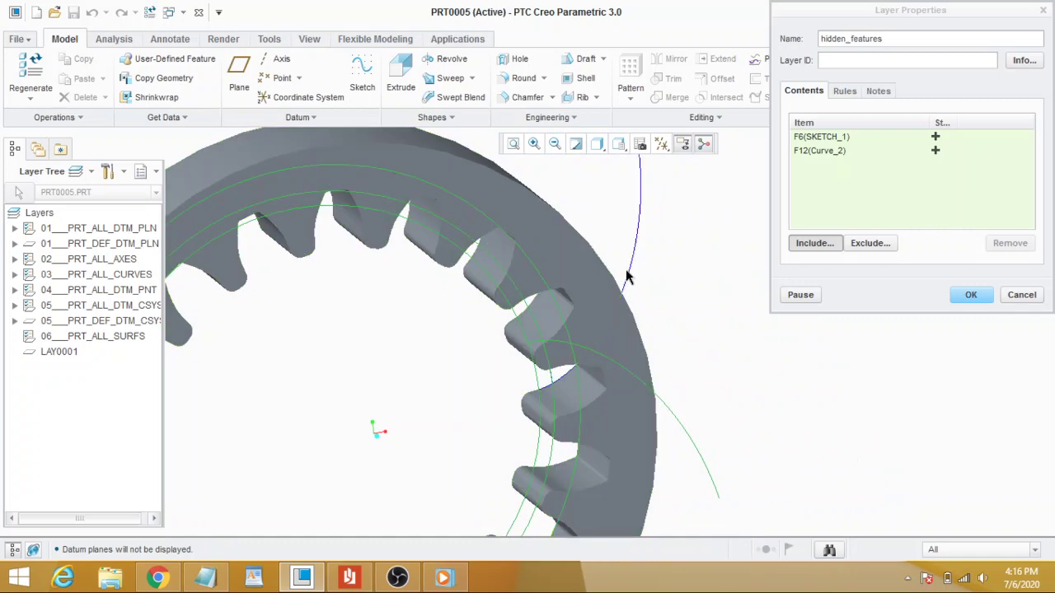
{"action": "left_click", "coordinate": [541, 429]}
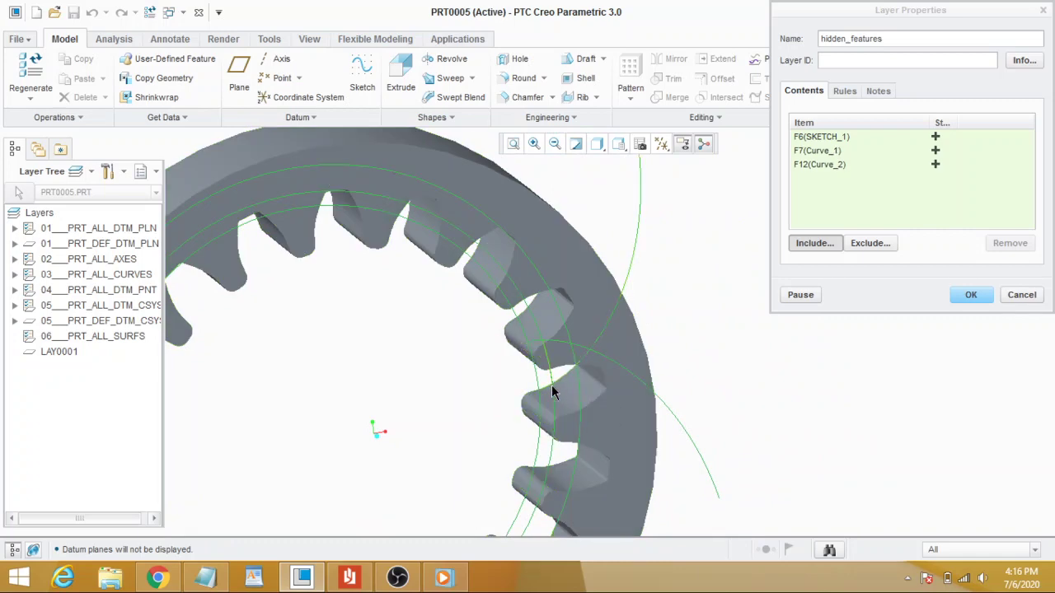
{"action": "left_click", "coordinate": [551, 385]}
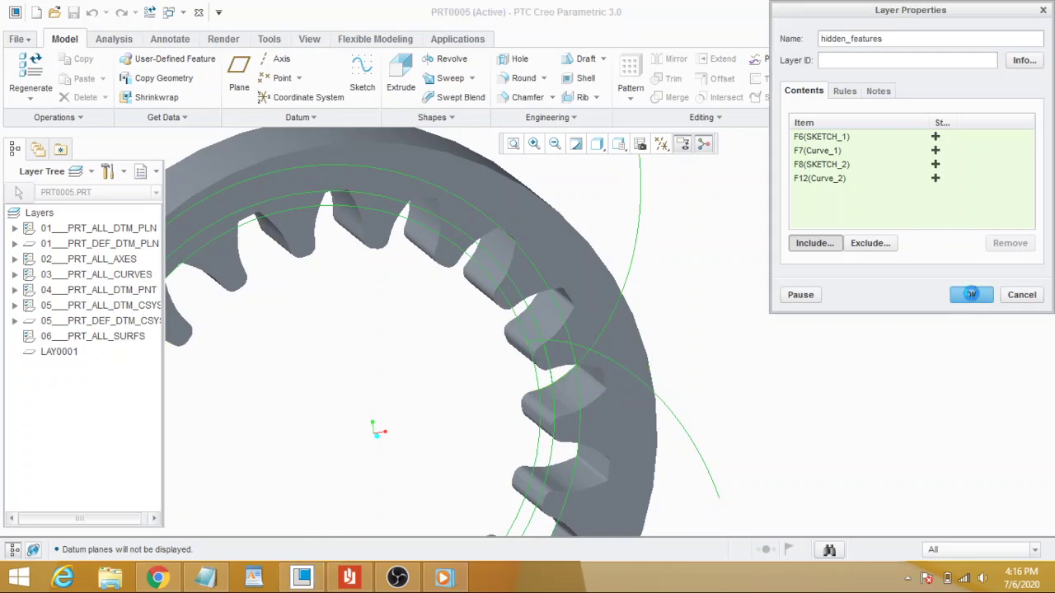
{"action": "left_click", "coordinate": [969, 297]}
Step: Hide the HIDDEN_FEATURES layer and clear the selection
{"action": "scroll", "coordinate": [766, 416], "scroll_direction": "down", "scroll_amount": 5}
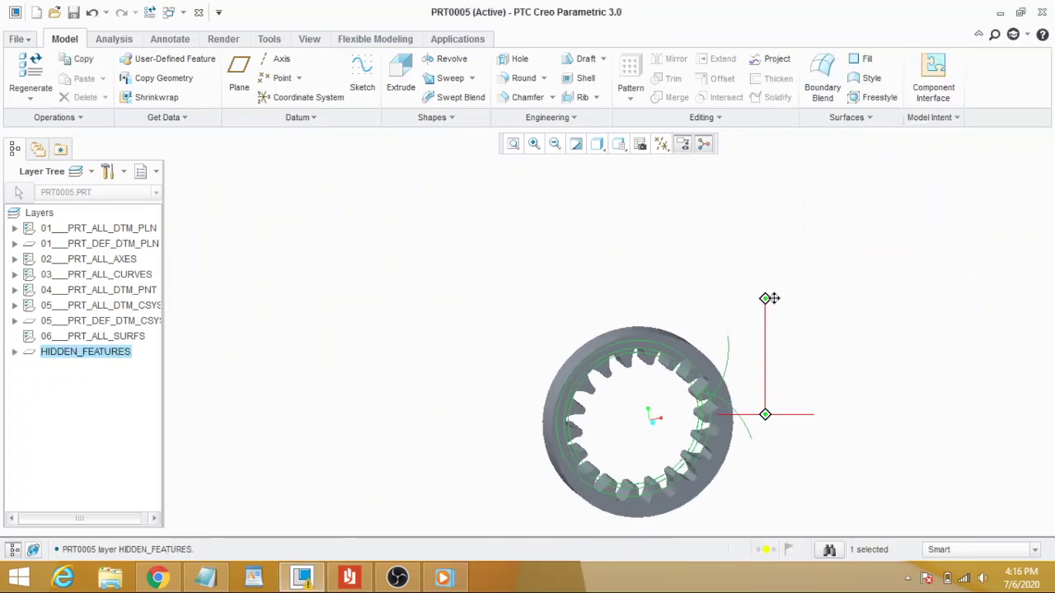
{"action": "middle_click_drag", "start_coordinate": [765, 412], "coordinate": [721, 324], "text": "shift"}
{"action": "scroll", "coordinate": [651, 371], "scroll_direction": "up", "scroll_amount": 4}
{"action": "middle_click_drag", "start_coordinate": [642, 380], "coordinate": [655, 386]}
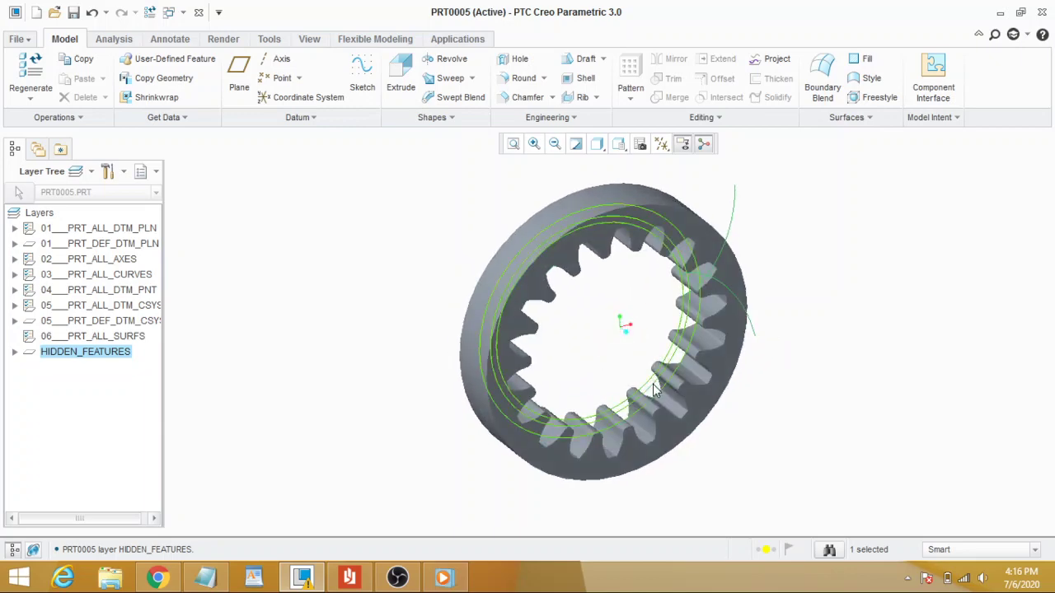
{"action": "right_click", "coordinate": [68, 354]}
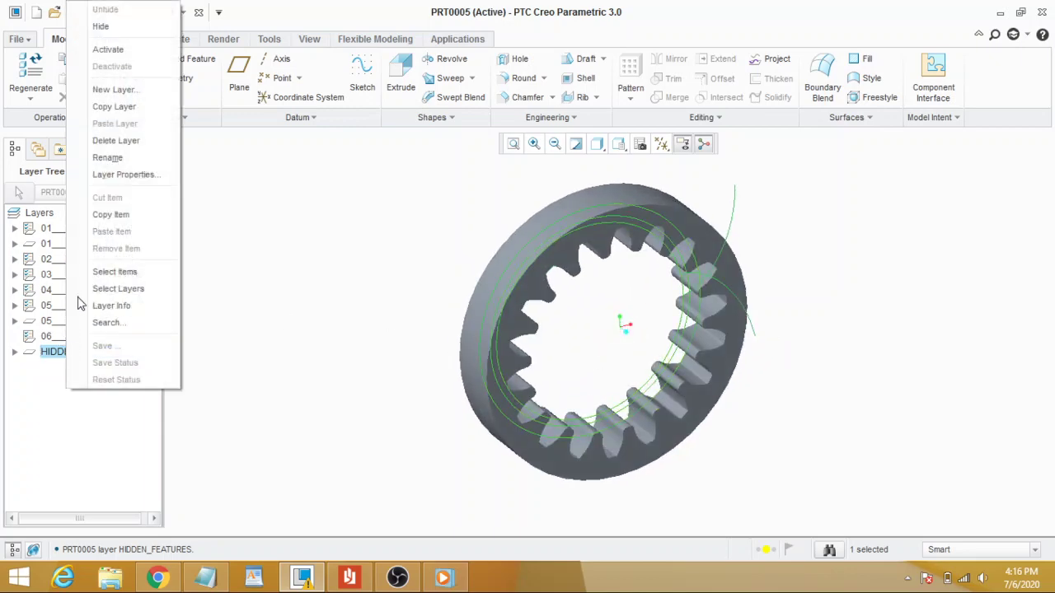
{"action": "left_click", "coordinate": [116, 27]}
{"action": "left_click", "coordinate": [266, 284]}
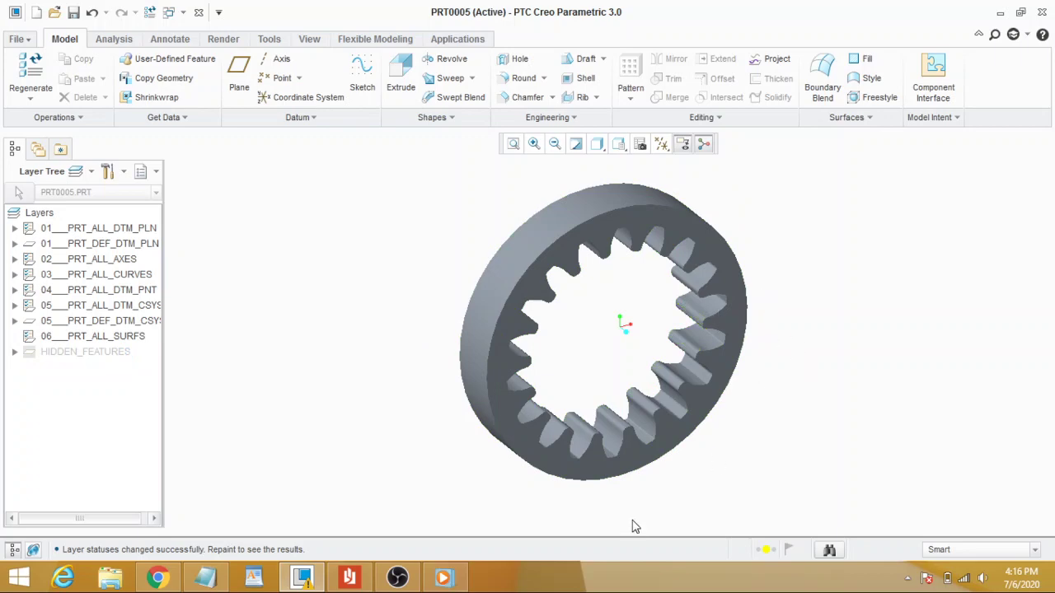
{"action": "middle_click_drag", "start_coordinate": [659, 427], "coordinate": [643, 405]}
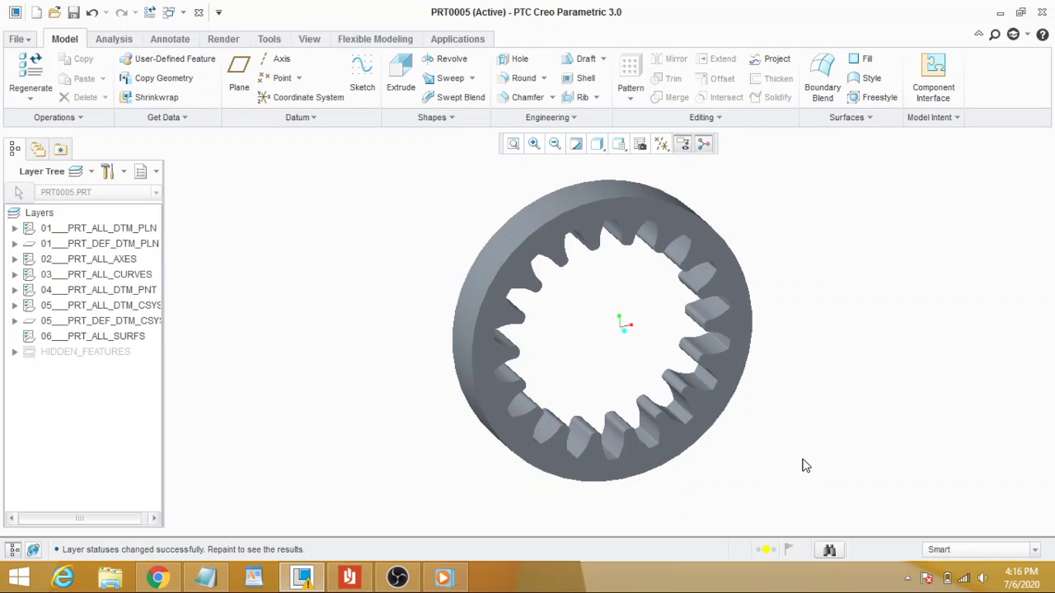
{"action": "middle_click", "coordinate": [598, 300]}
{"action": "middle_click_drag", "start_coordinate": [633, 372], "coordinate": [643, 341]}
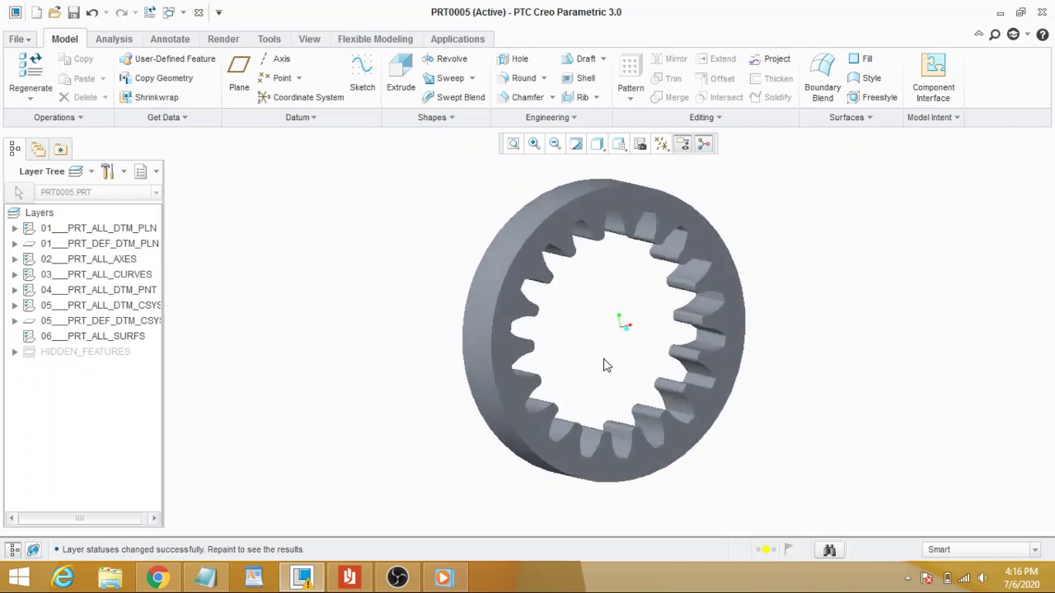
Step: Apply the dark brownish-grey metal appearance from the std-metals.dmt library to the whole part PRT0005.PRT, selecting it in the model tree
{"action": "left_click", "coordinate": [223, 39]}
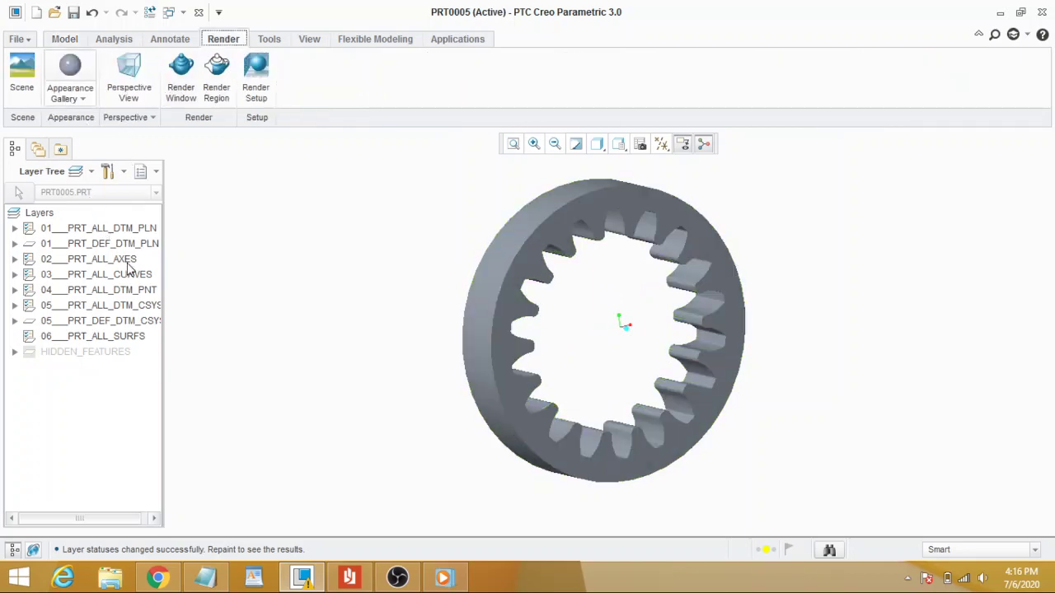
{"action": "left_click", "coordinate": [70, 82]}
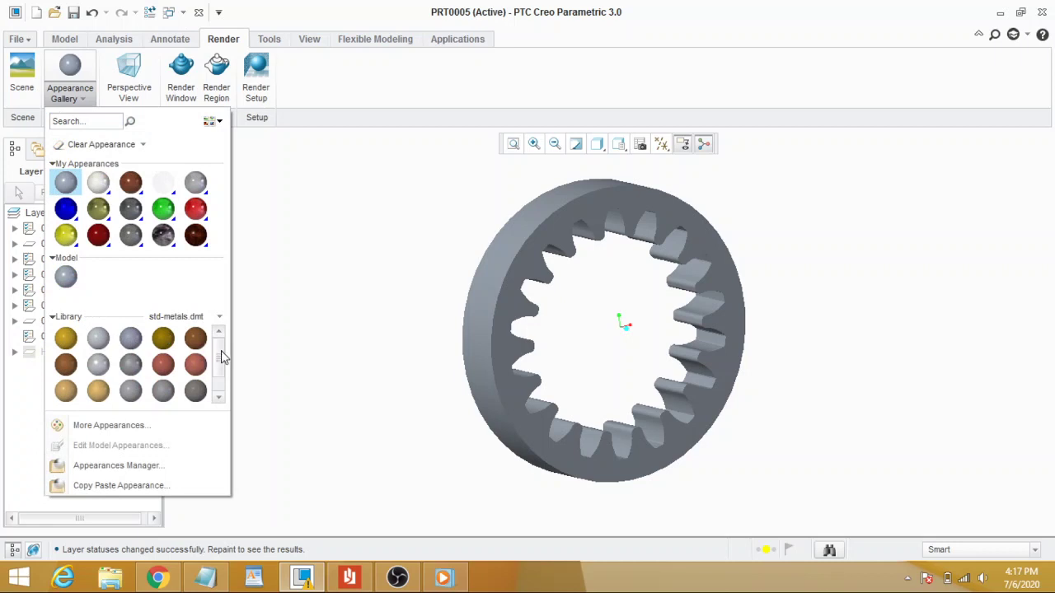
{"action": "scroll", "coordinate": [220, 363], "scroll_direction": "down", "scroll_amount": 1}
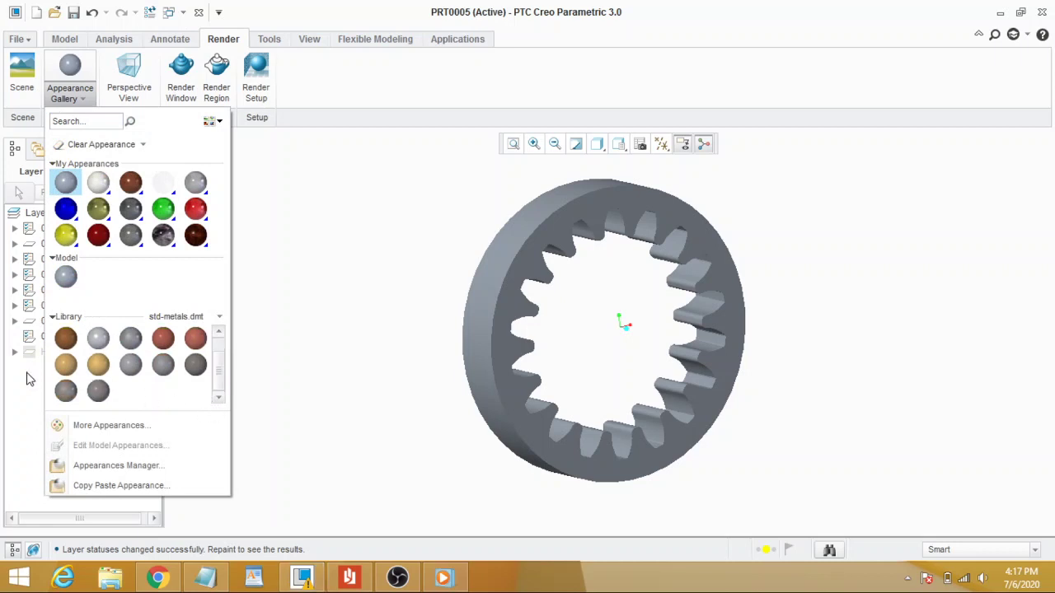
{"action": "left_click", "coordinate": [65, 392]}
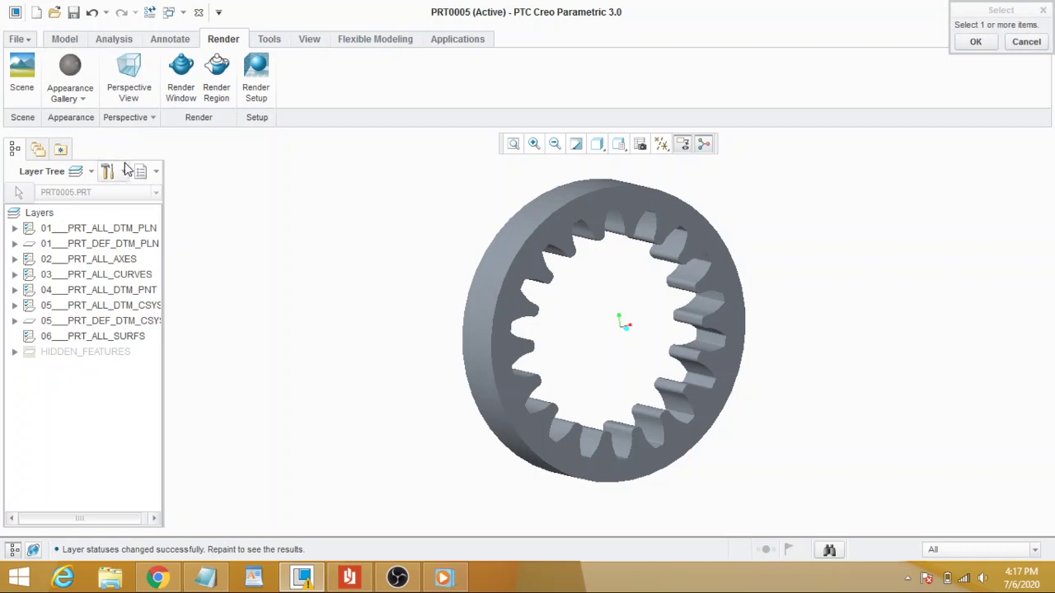
{"action": "left_click", "coordinate": [138, 172]}
{"action": "left_click", "coordinate": [167, 196]}
{"action": "left_click", "coordinate": [51, 195]}
{"action": "left_click", "coordinate": [974, 41]}
{"action": "left_click", "coordinate": [623, 360]}
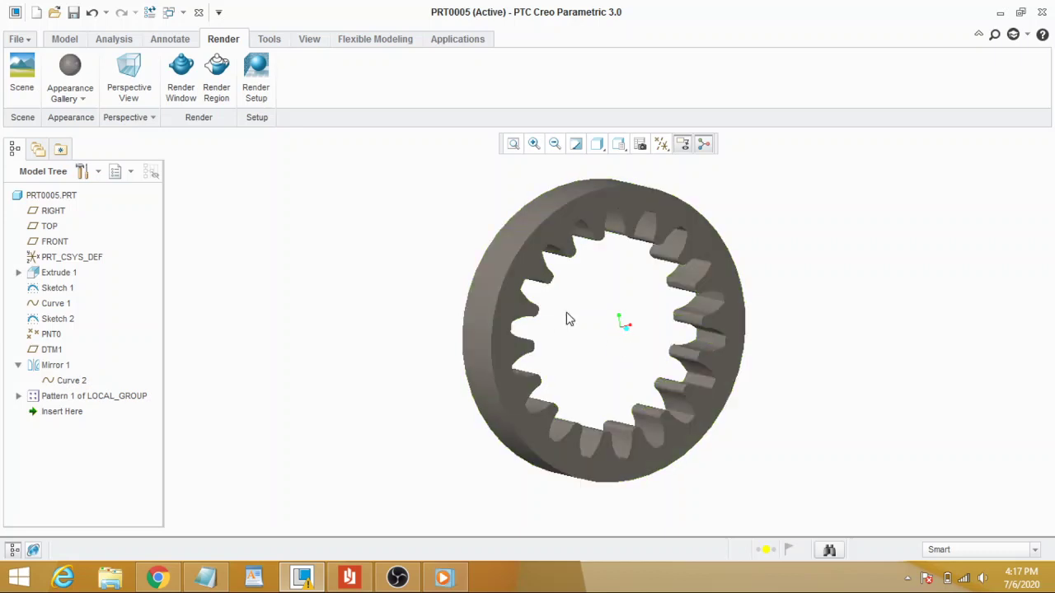
{"action": "mouse_move", "coordinate": [567, 319]}
{"action": "middle_mouse_down"}
{"action": "mouse_move", "coordinate": [569, 371]}
{"action": "mouse_move", "coordinate": [560, 325]}
{"action": "mouse_move", "coordinate": [546, 341]}
{"action": "middle_mouse_up"}
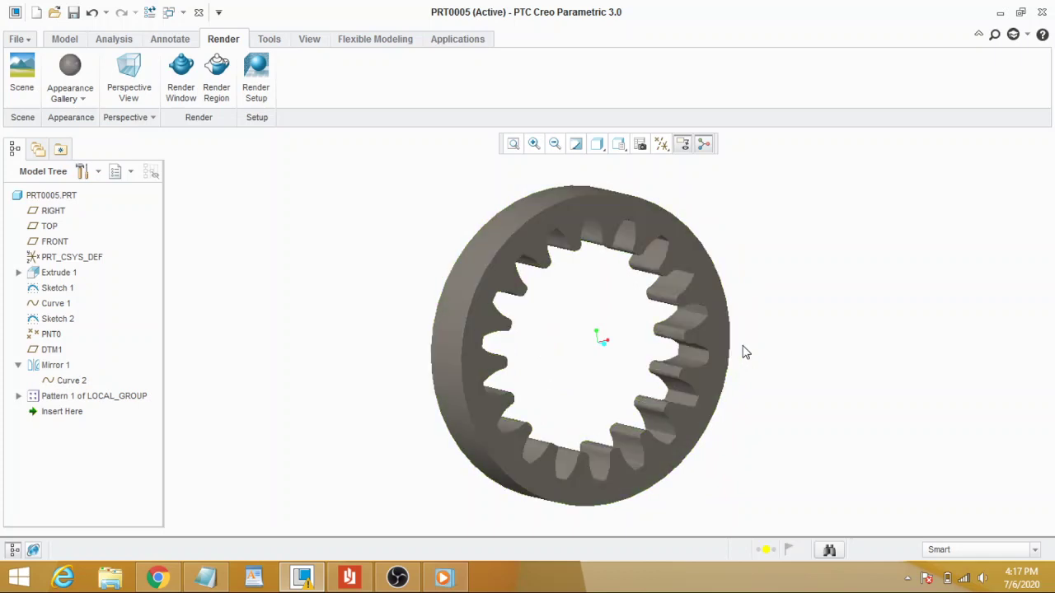